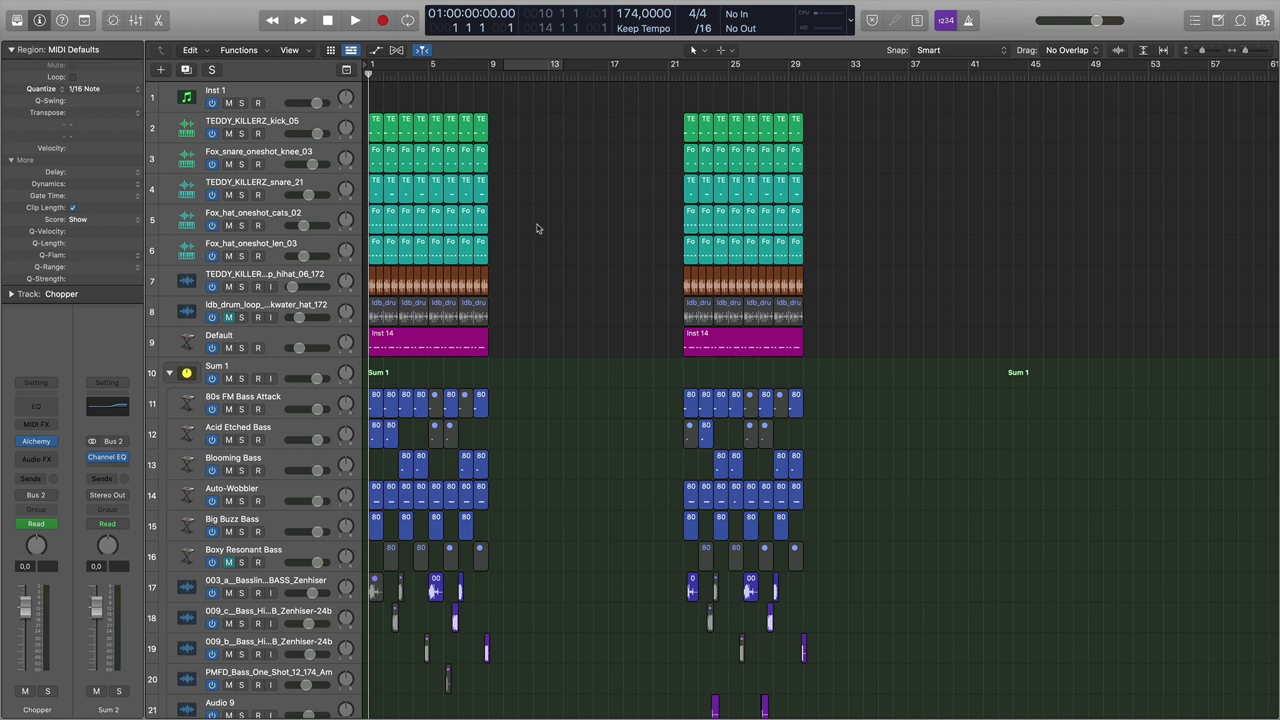
# Play the opening eight-bar drum and bass section from bar 1 and return the playhead to the project start.
pyautogui.moveTo(372, 101); pyautogui.dragTo(506, 692)
pyautogui.click(565, 366)
pyautogui.click(489, 76)
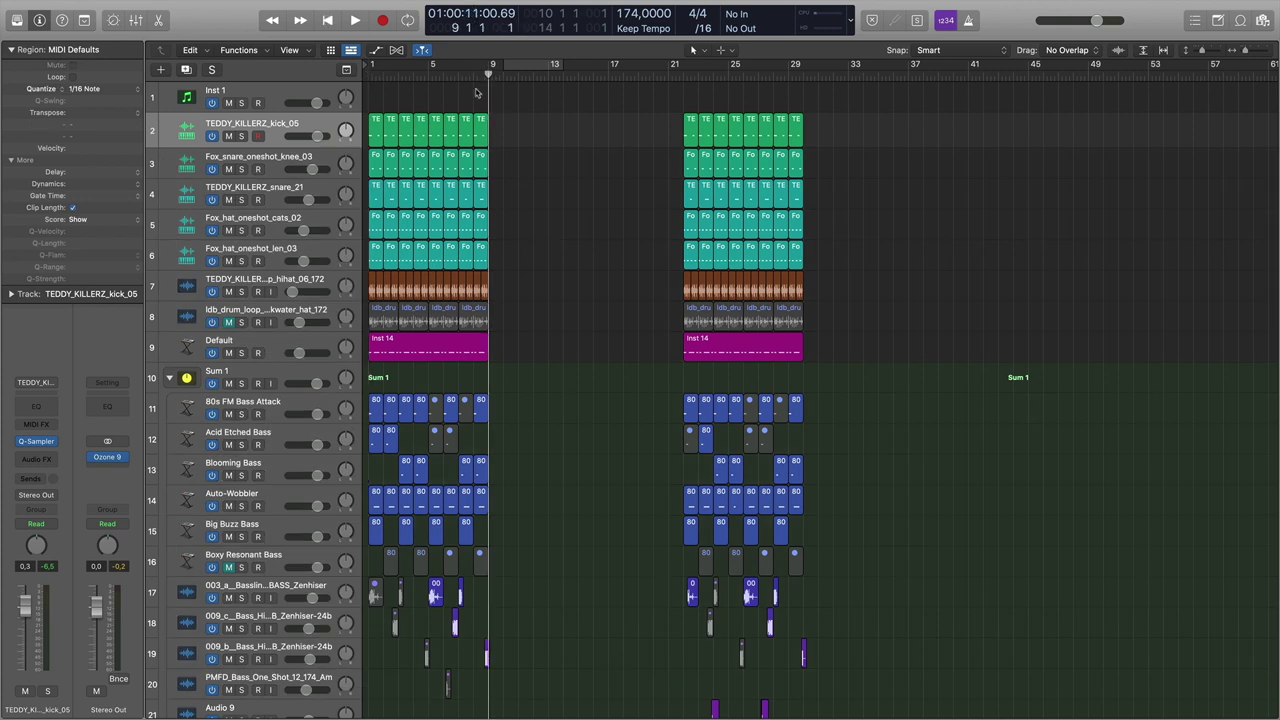
pyautogui.click(431, 76)
pyautogui.click(489, 76)
pyautogui.click(368, 76)
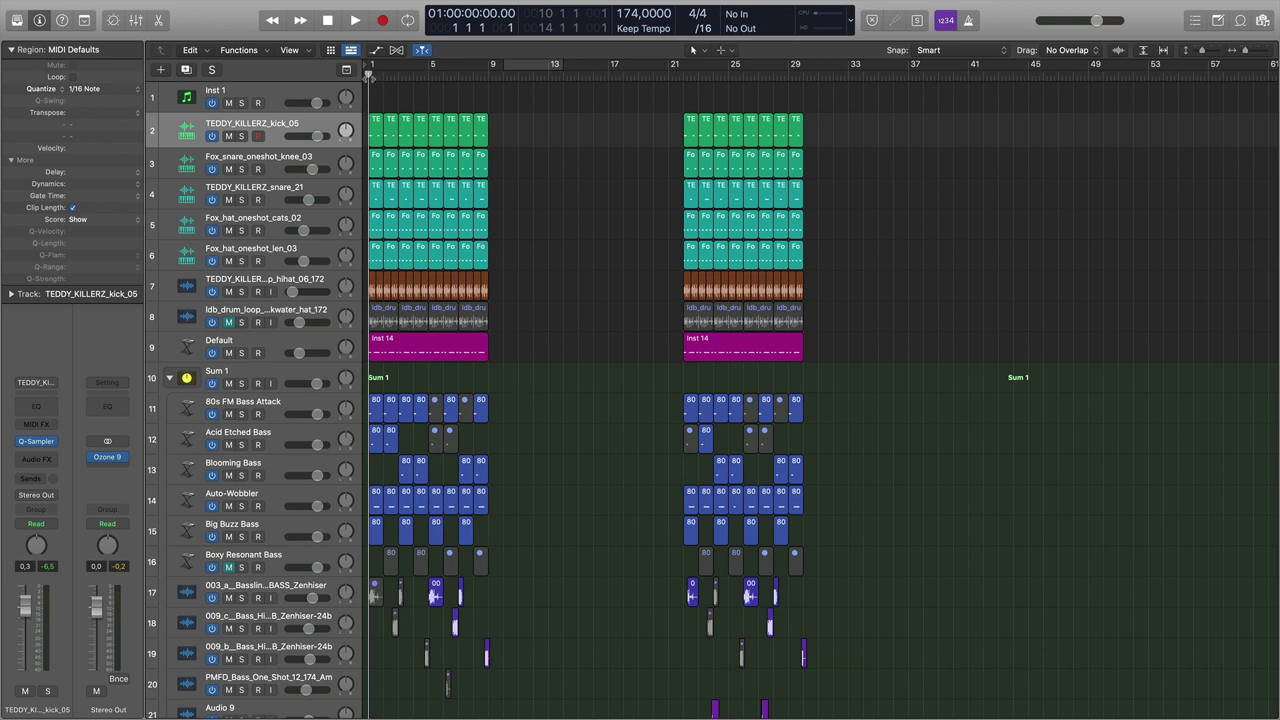
pyautogui.press('space')
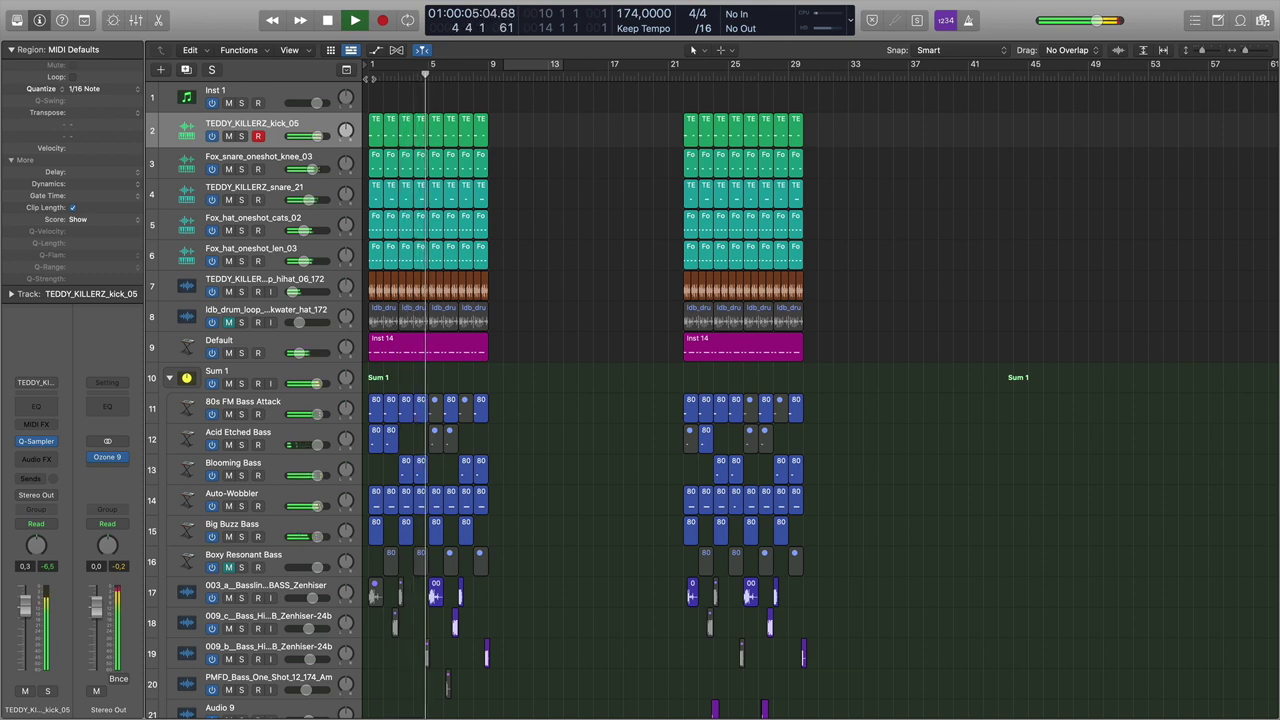
pyautogui.press('space')
pyautogui.press('Return')
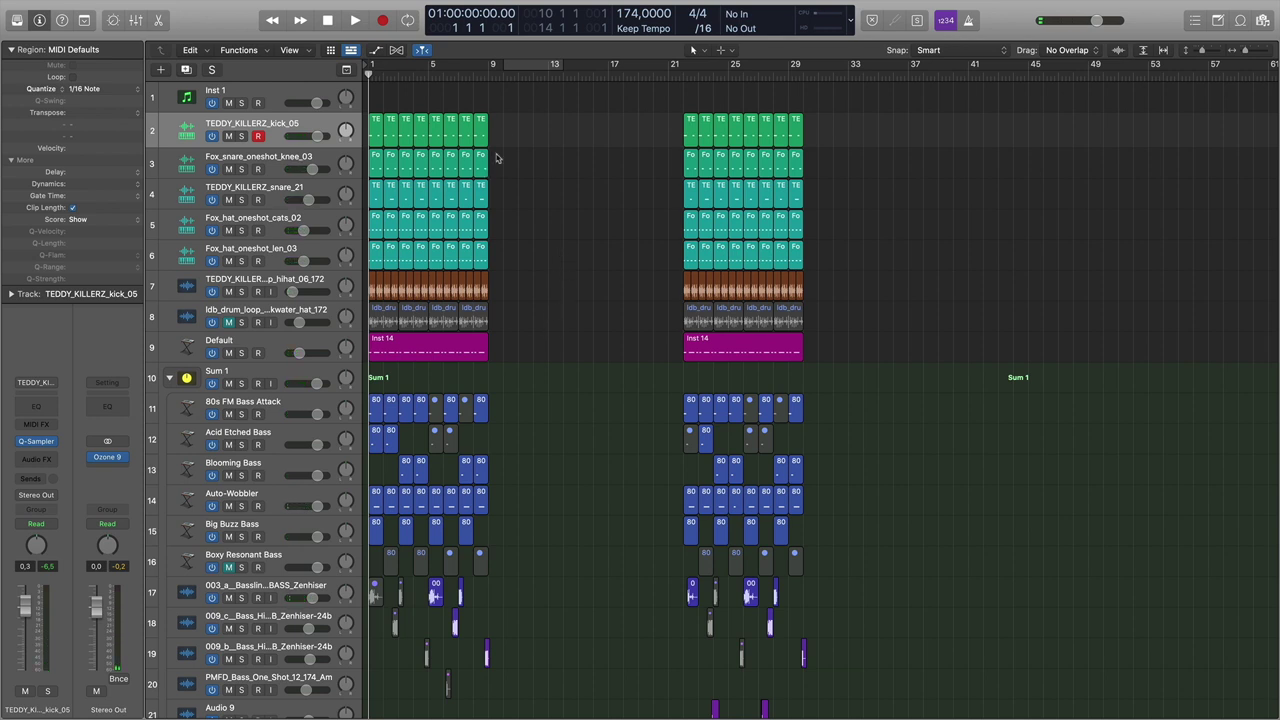
pyautogui.moveTo(512, 126); pyautogui.dragTo(308, 673)
pyautogui.click(531, 449)
pyautogui.click(488, 76)
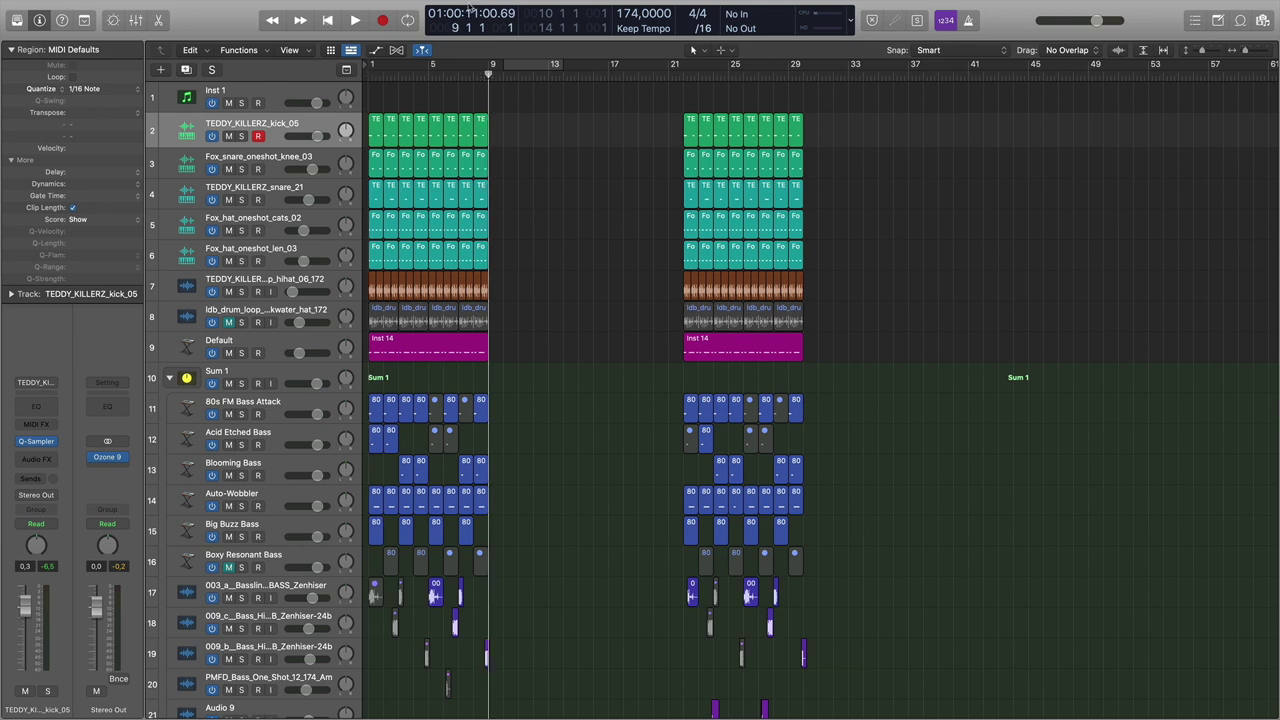
pyautogui.click(369, 76)
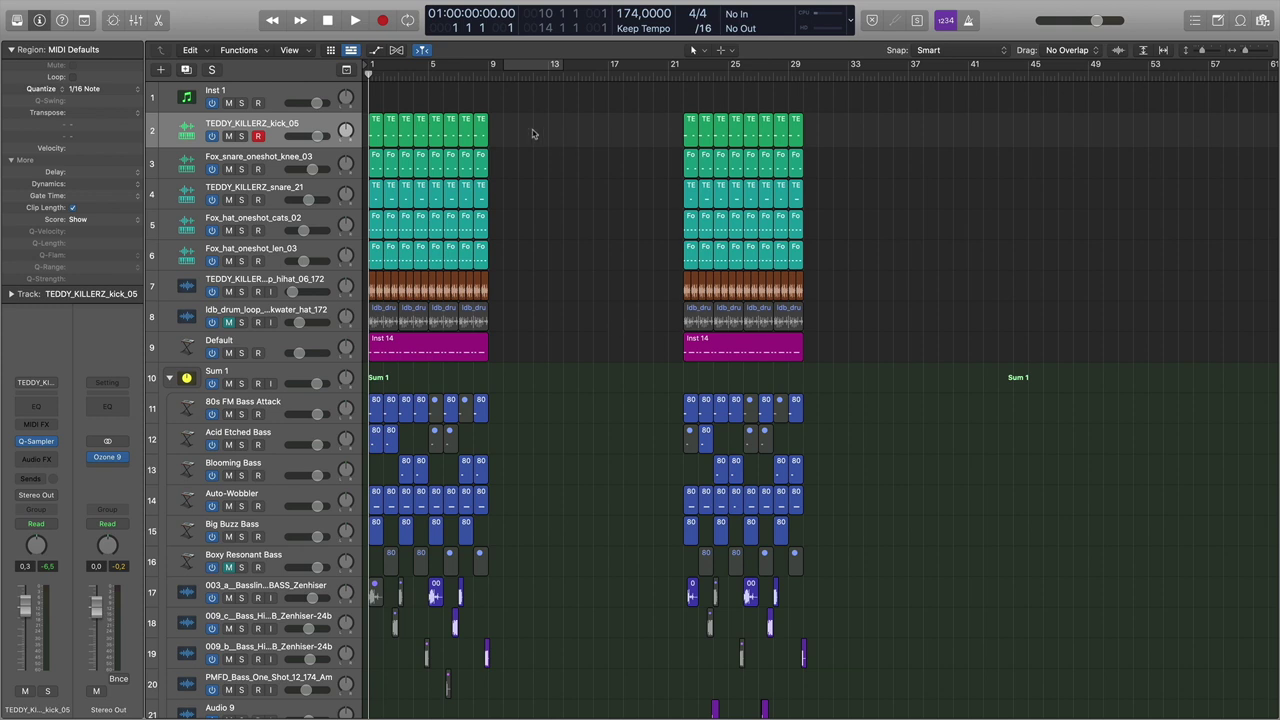
pyautogui.moveTo(518, 122); pyautogui.dragTo(325, 681)
pyautogui.click(547, 385)
# Play the middle section with the Chopper and Modern Synth Bass loops from bar 10.
pyautogui.scroll(-10, 547, 385)
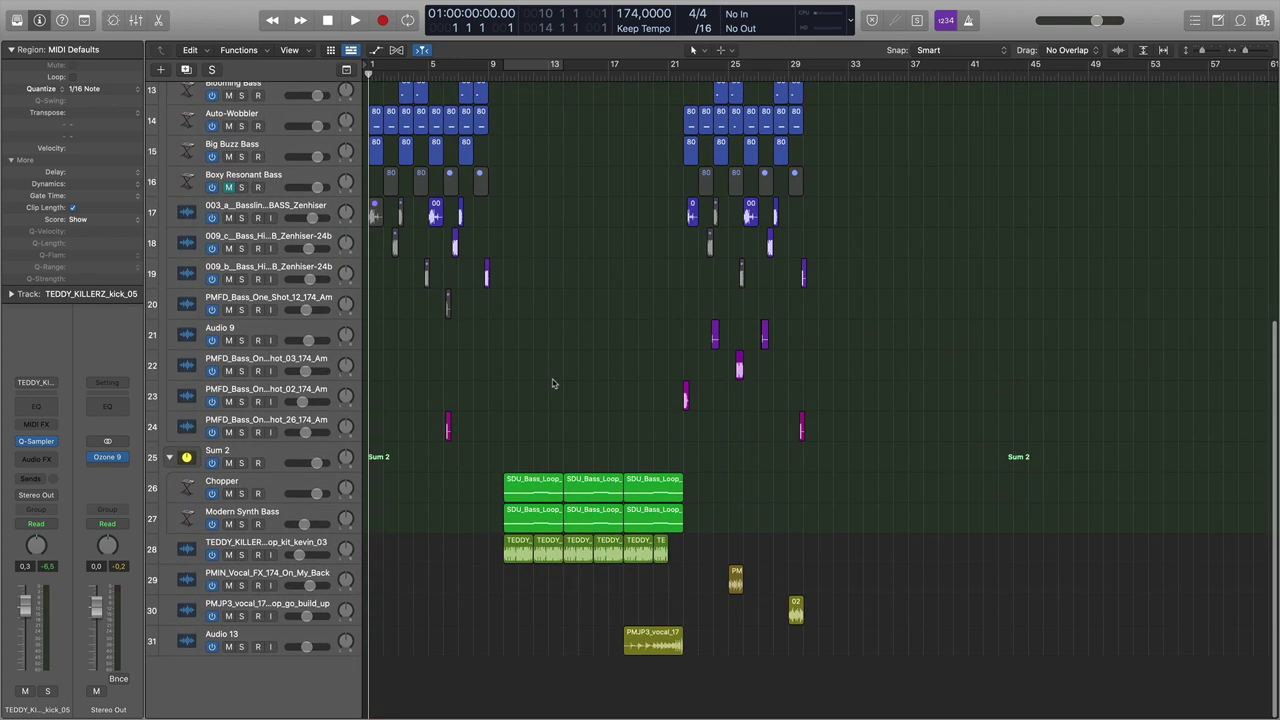
pyautogui.click(504, 78)
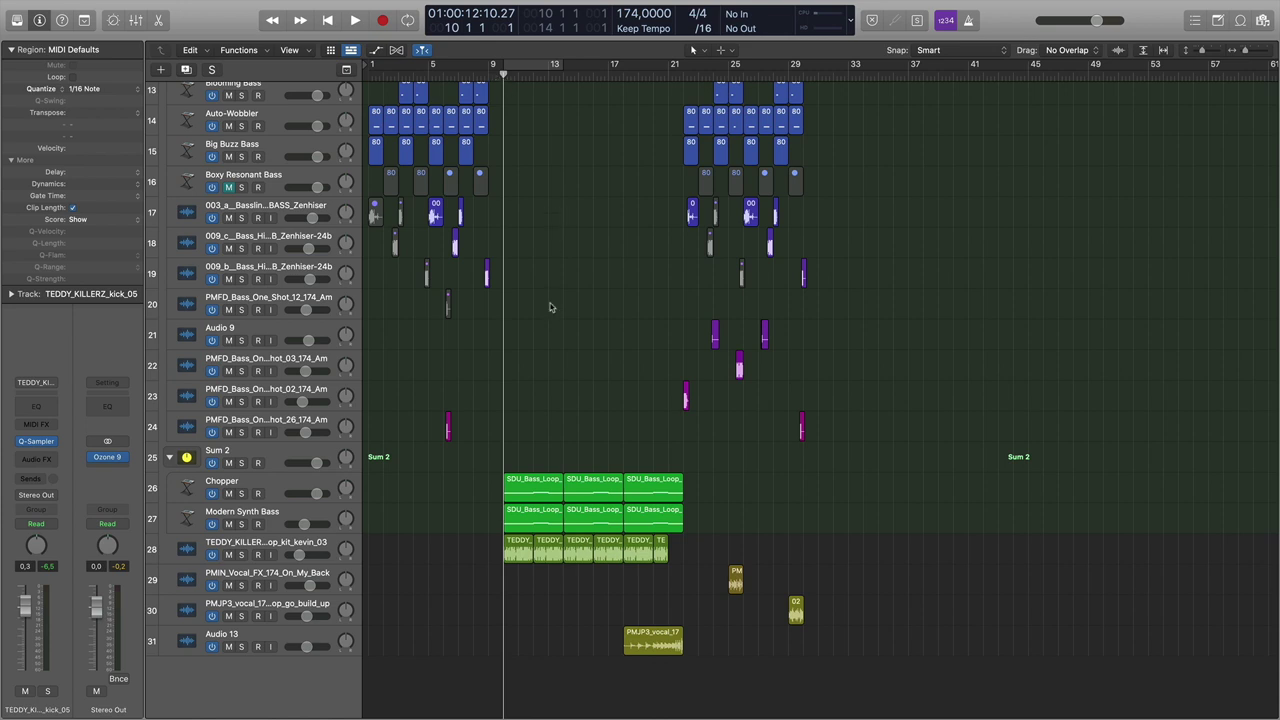
pyautogui.press('space')
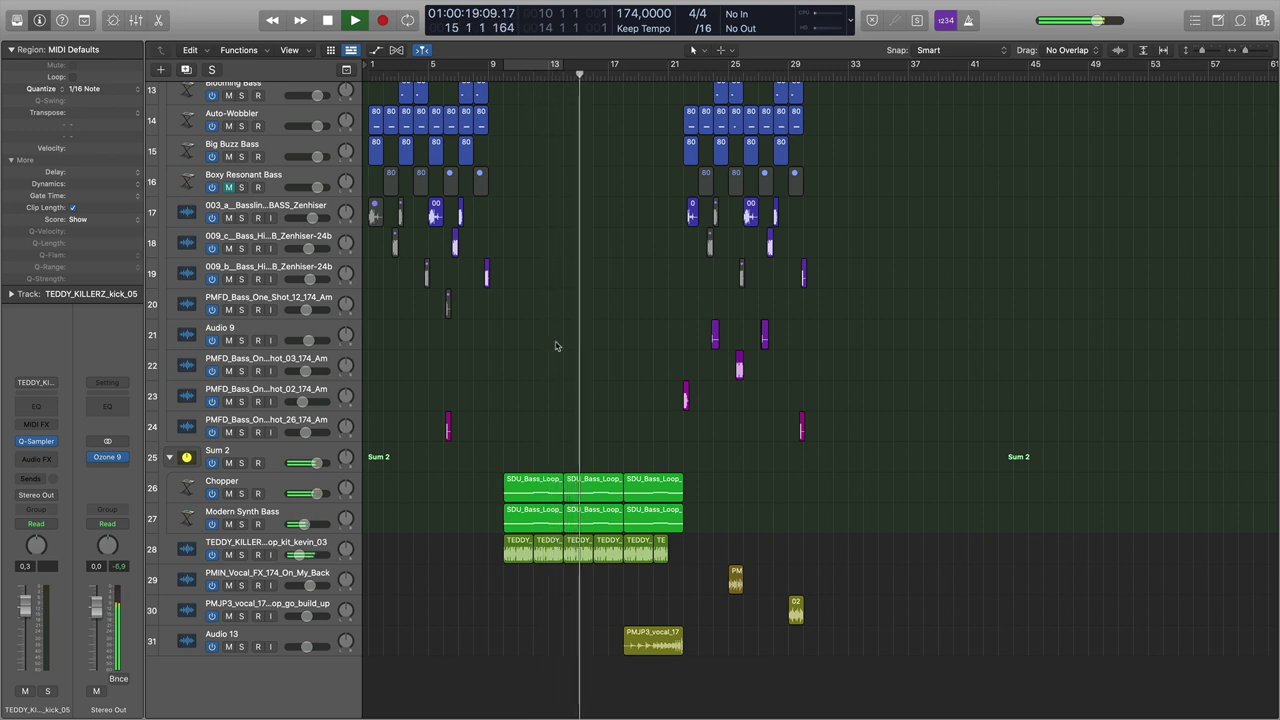
pyautogui.press('space')
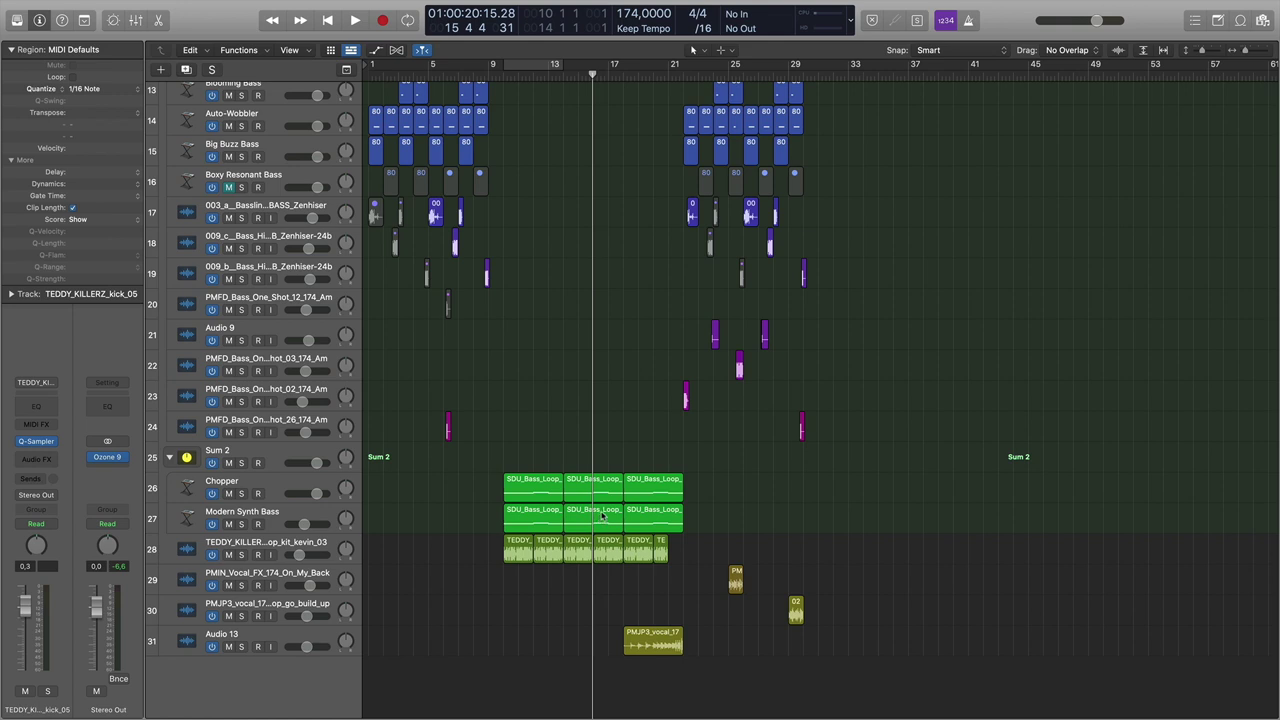
pyautogui.scroll(10, 603, 516)
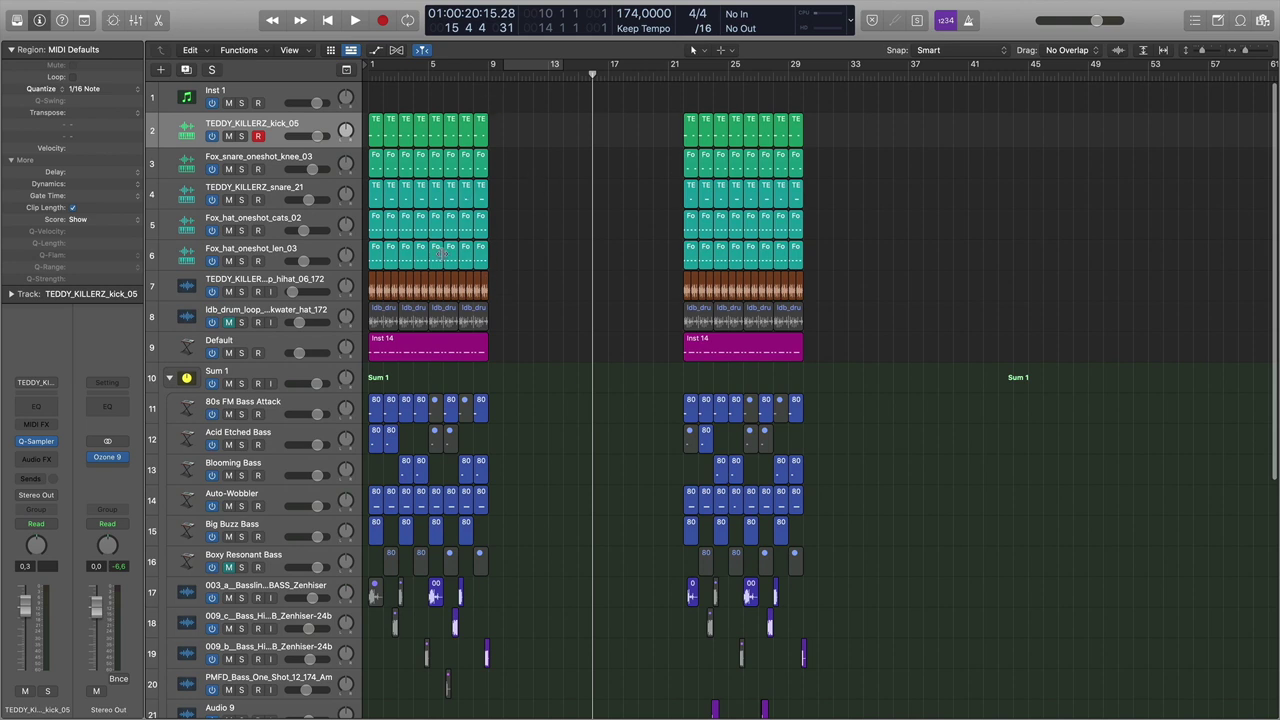
pyautogui.scroll(-5, 566, 492)
pyautogui.scroll(5, 566, 492)
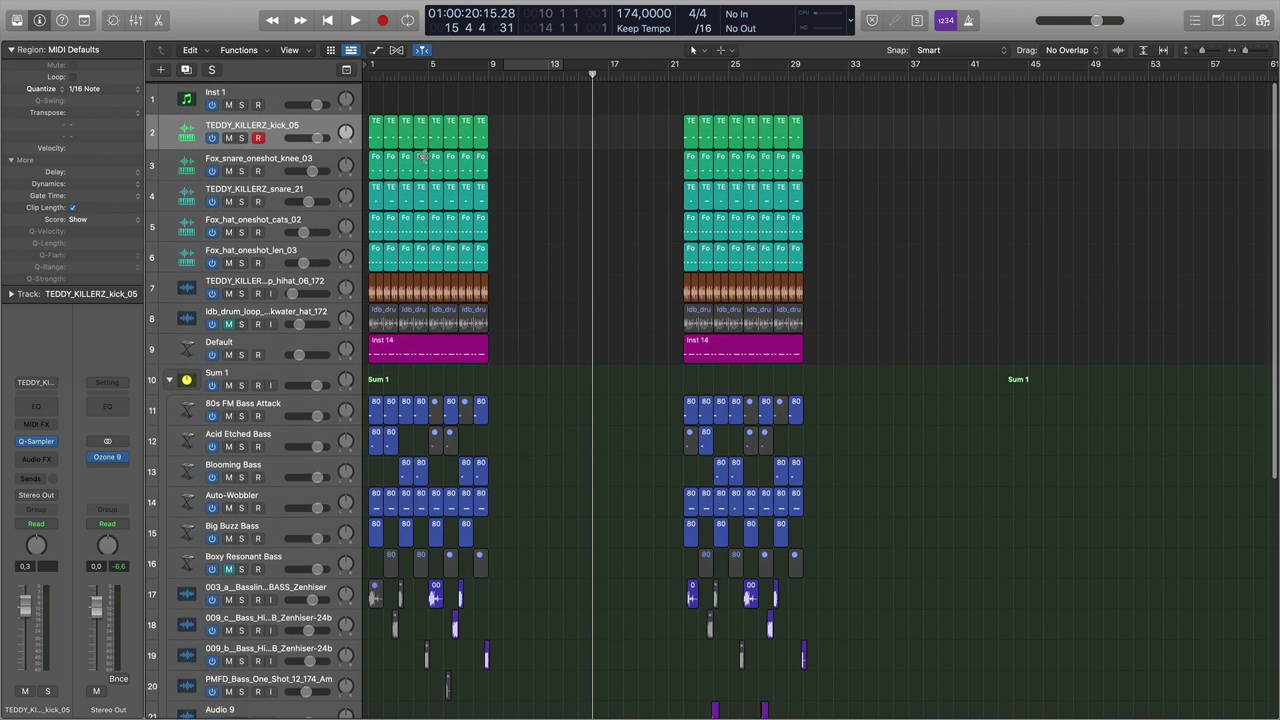
pyautogui.click(429, 75)
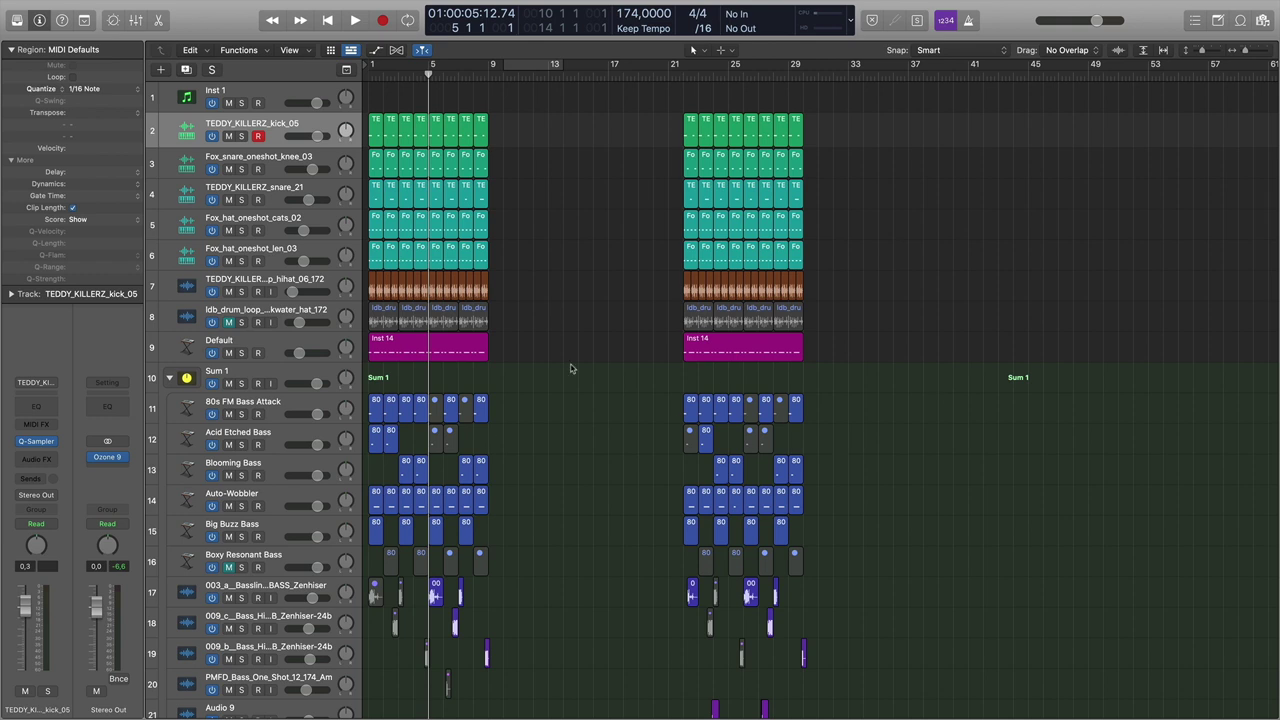
pyautogui.scroll(-10, 570, 369)
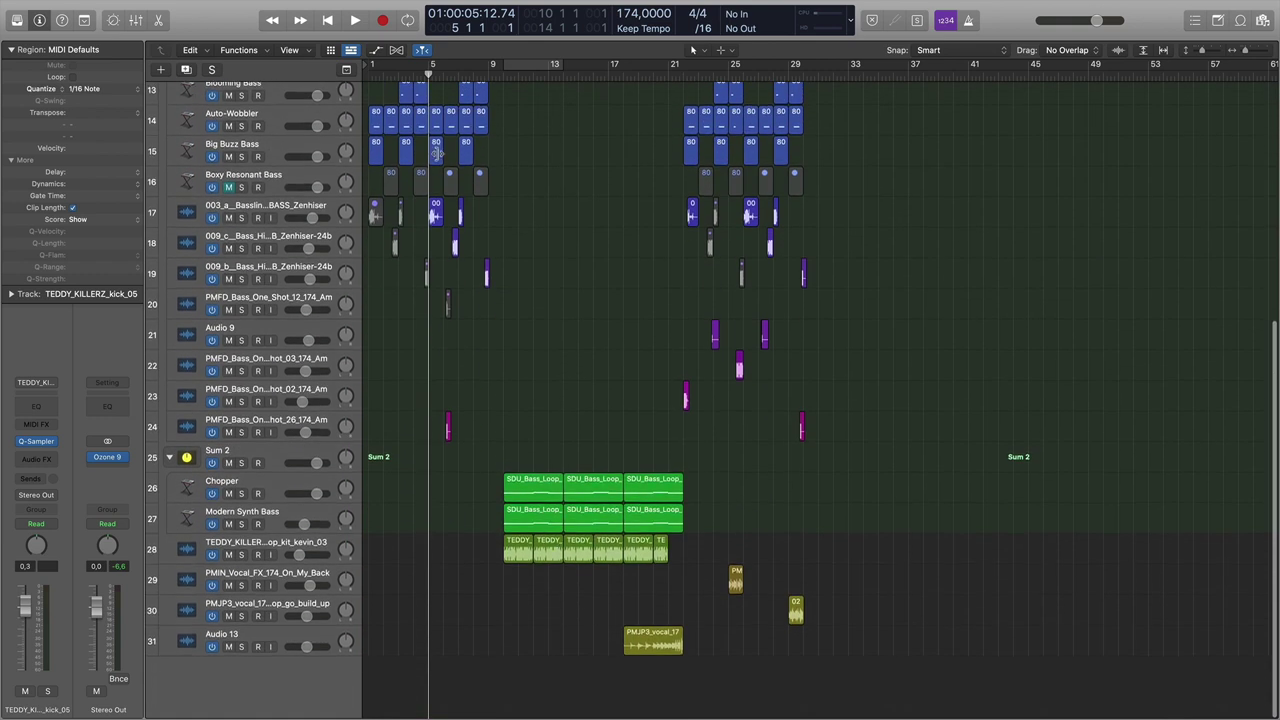
pyautogui.scroll(10, 534, 512)
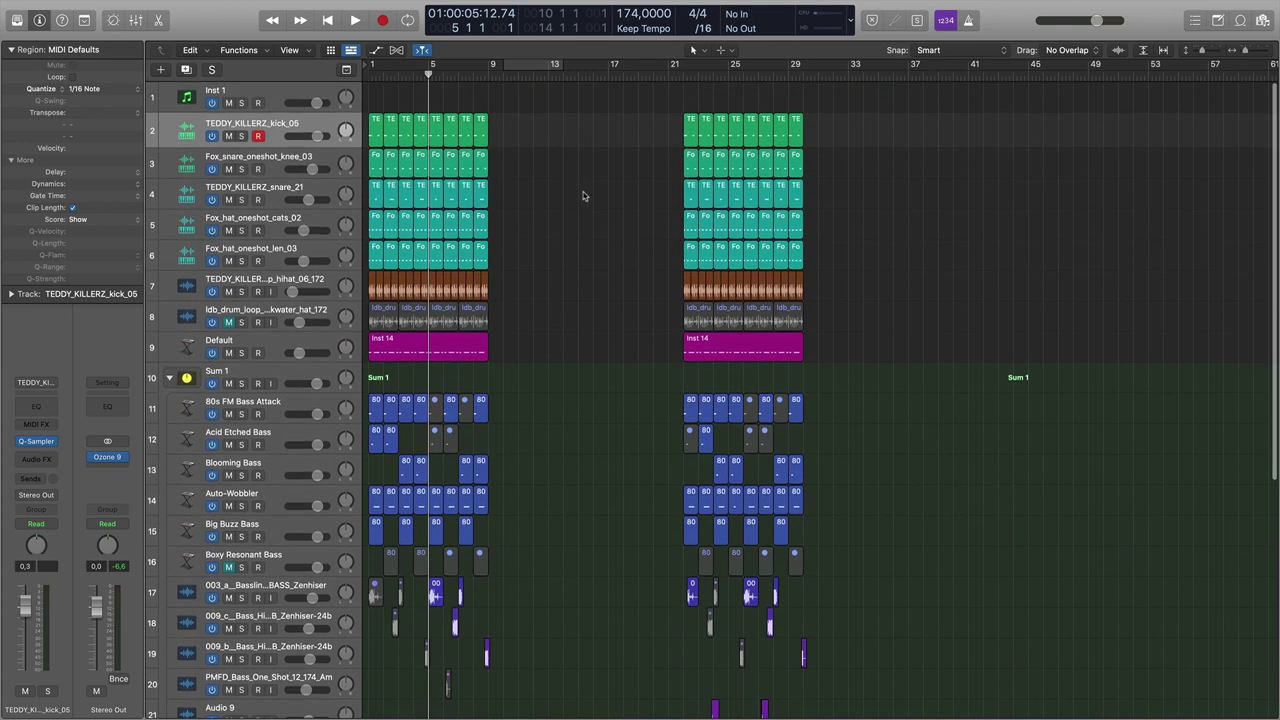
# Play the second drum and bass section with its vocal clips from bar 22, and return the playhead to the project start.
pyautogui.click(683, 76)
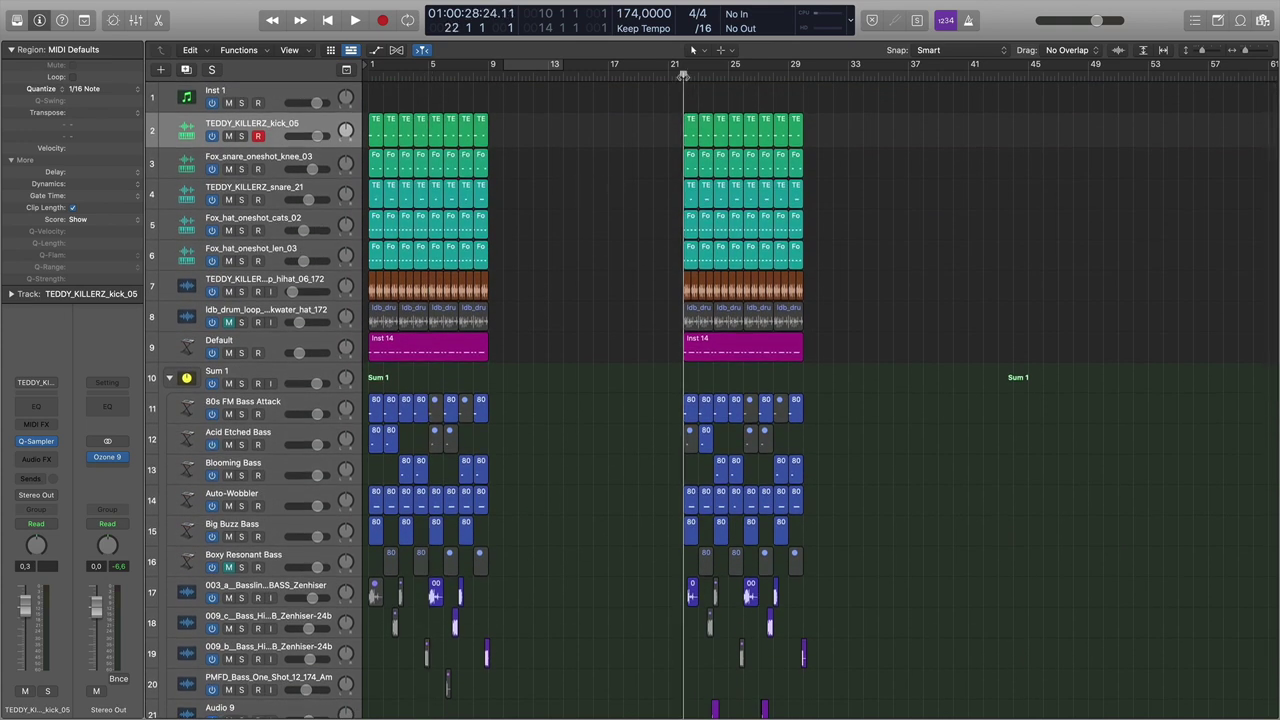
pyautogui.moveTo(653, 117); pyautogui.dragTo(949, 703)
pyautogui.click(923, 537)
pyautogui.scroll(-10, 864, 508)
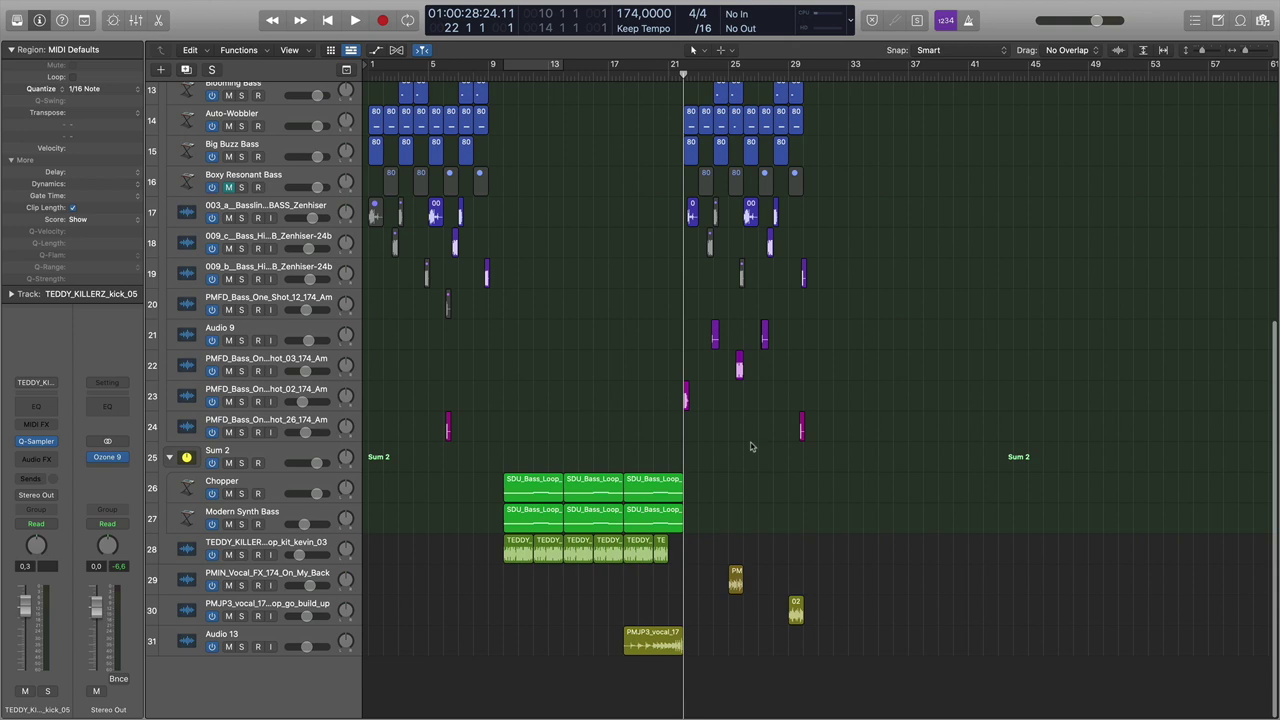
pyautogui.click(686, 398)
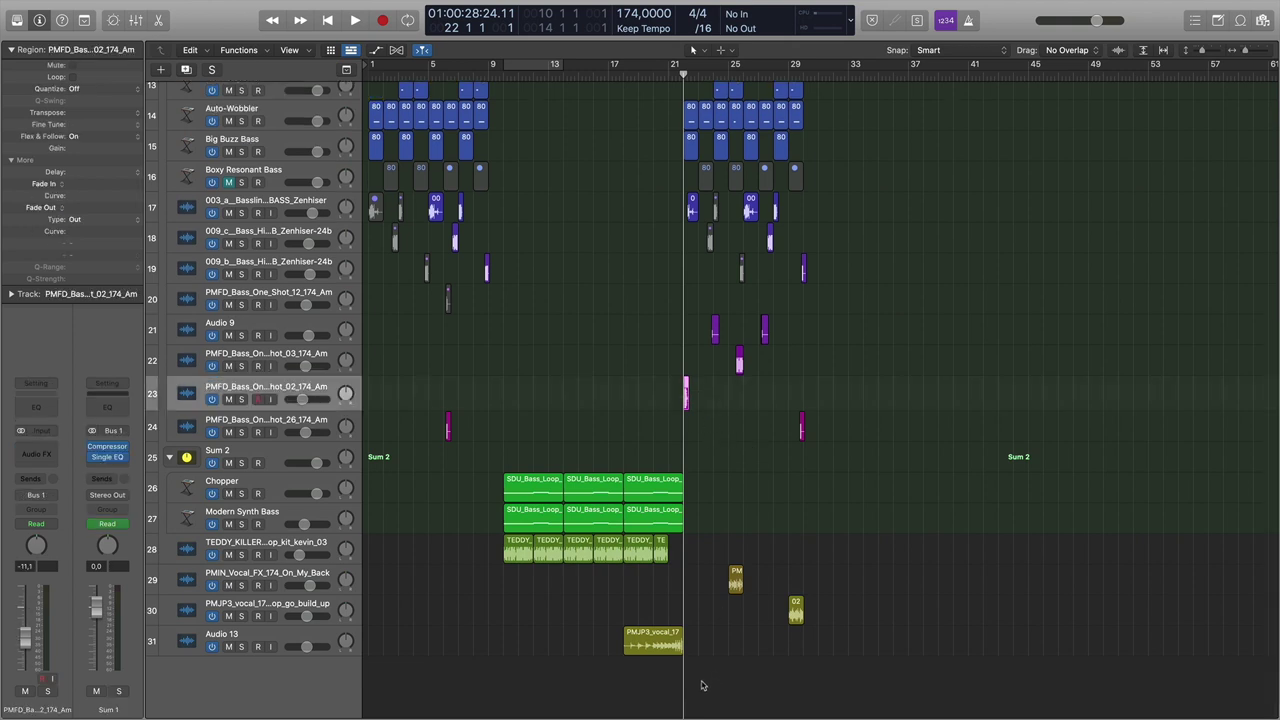
pyautogui.moveTo(715, 582); pyautogui.dragTo(818, 624)
pyautogui.click(817, 496)
pyautogui.press('space')
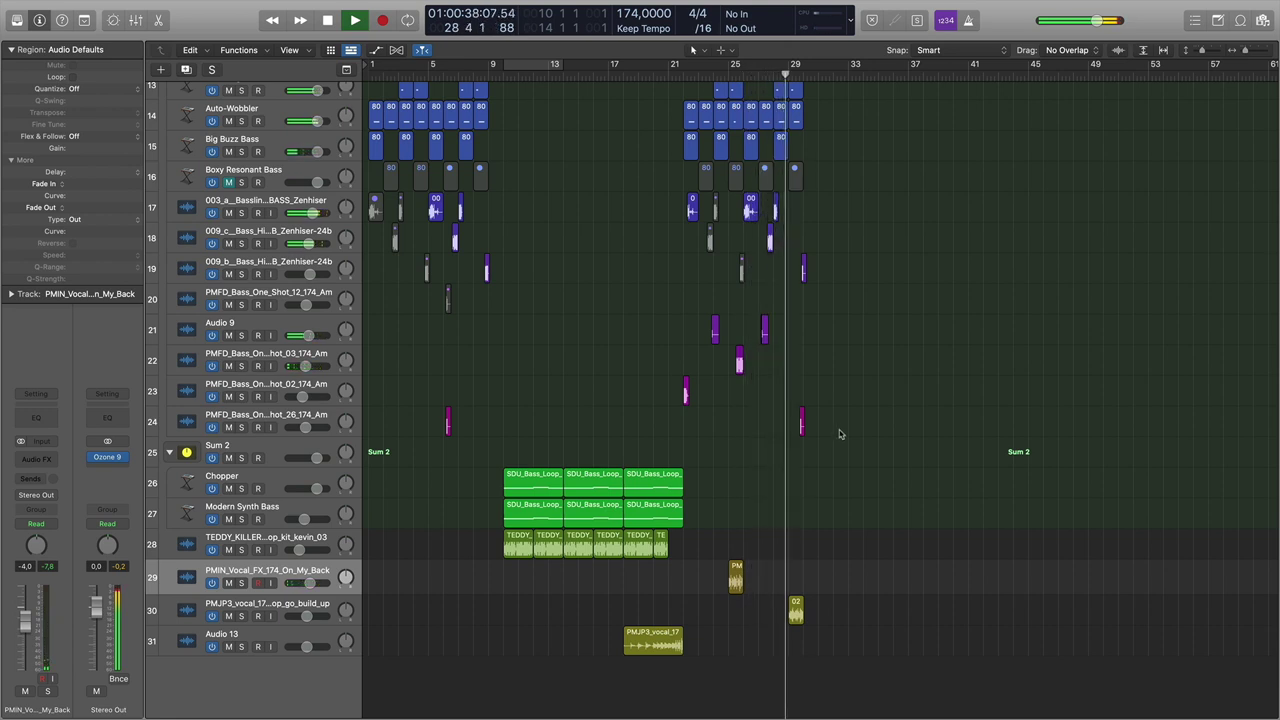
pyautogui.press('space')
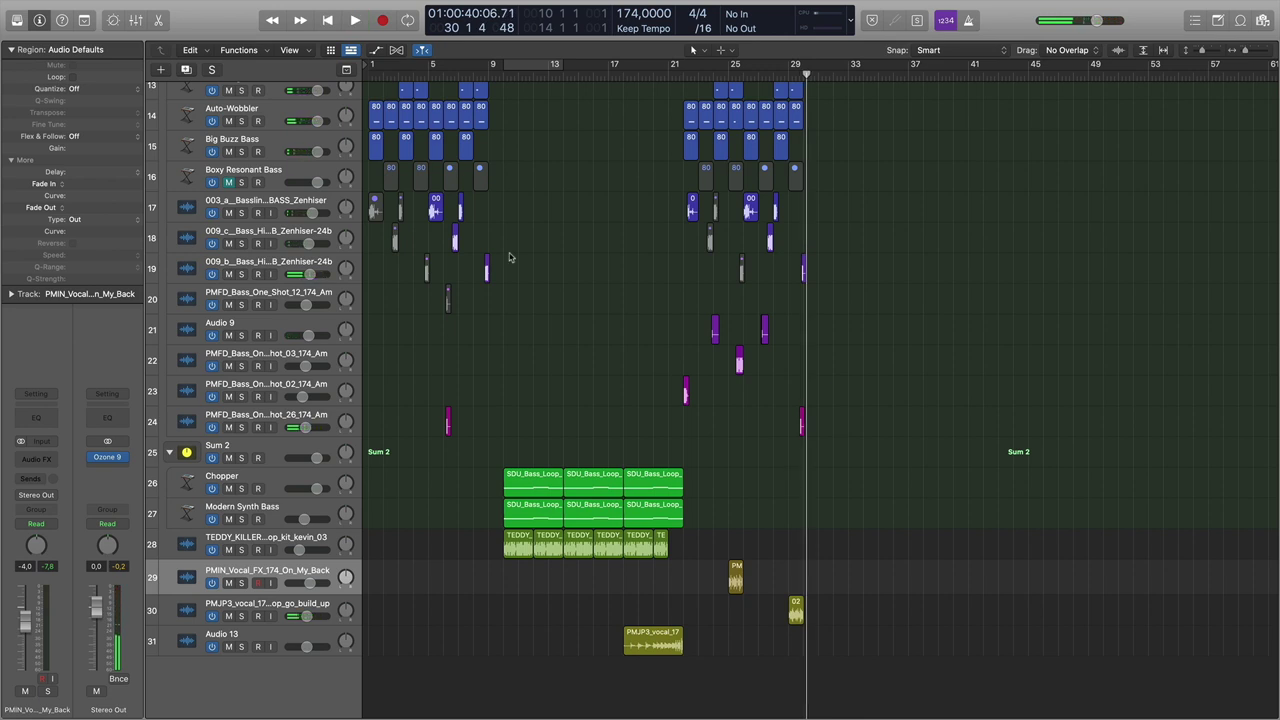
pyautogui.scroll(10, 505, 229)
pyautogui.press('Return')
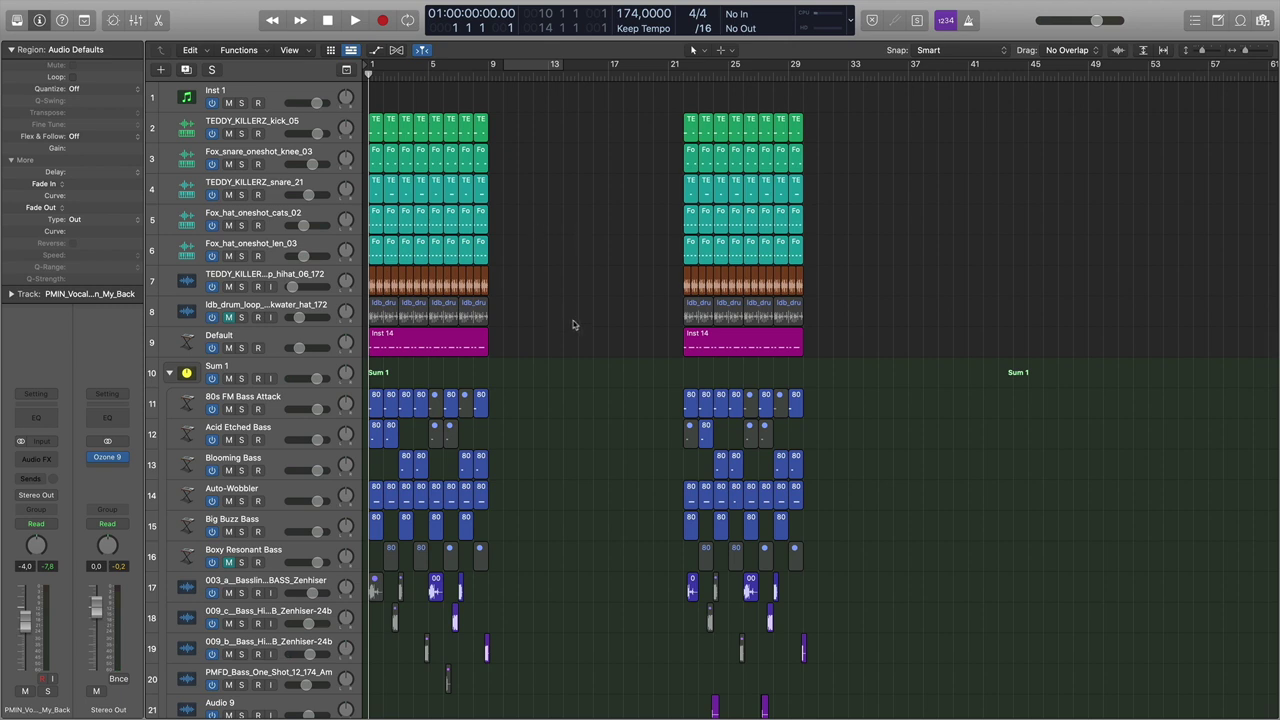
# Compare the drum, Inst 14 and bass regions of the opening section with those of the section starting at bar 22.
pyautogui.moveTo(375, 103); pyautogui.dragTo(489, 336)
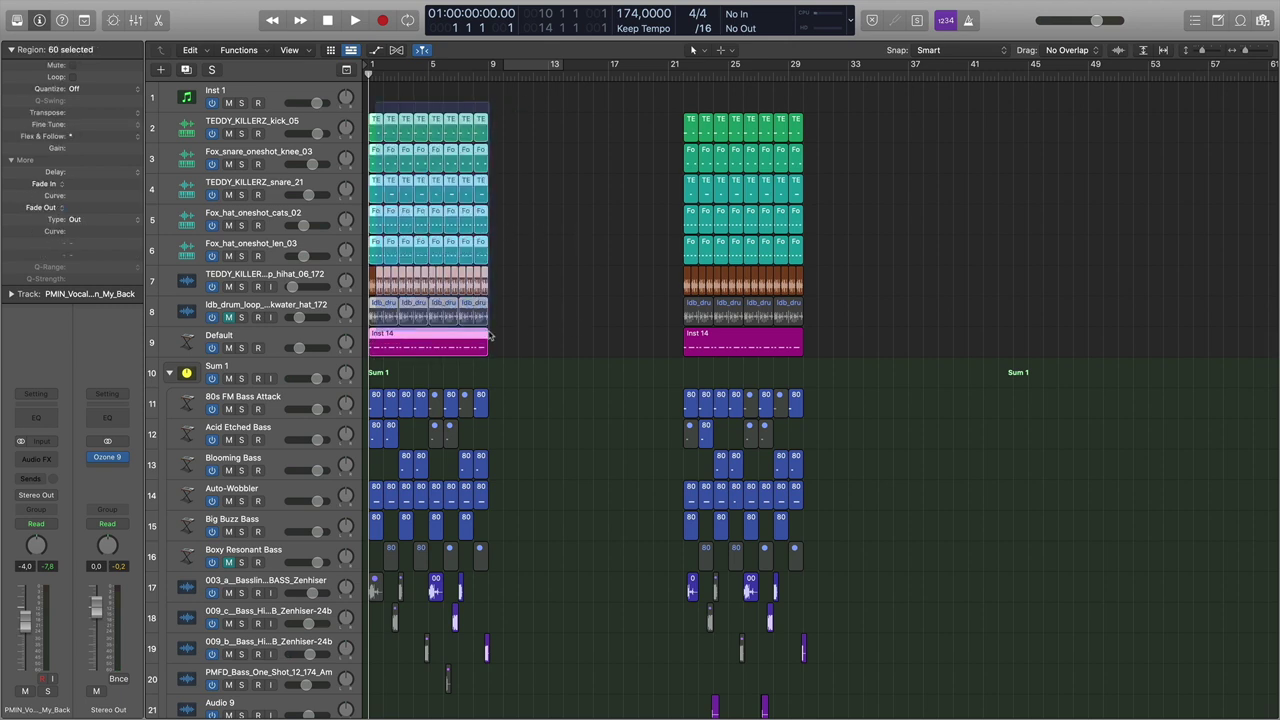
pyautogui.click(501, 349)
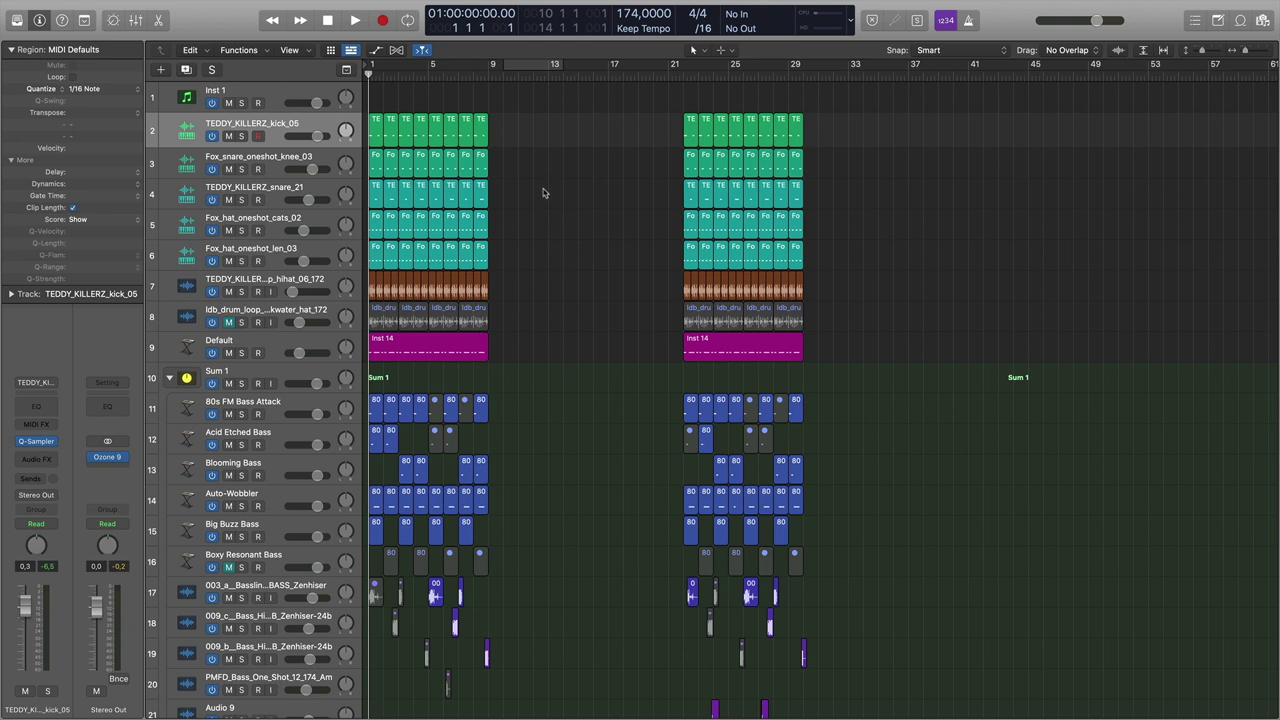
pyautogui.moveTo(524, 124); pyautogui.dragTo(317, 630)
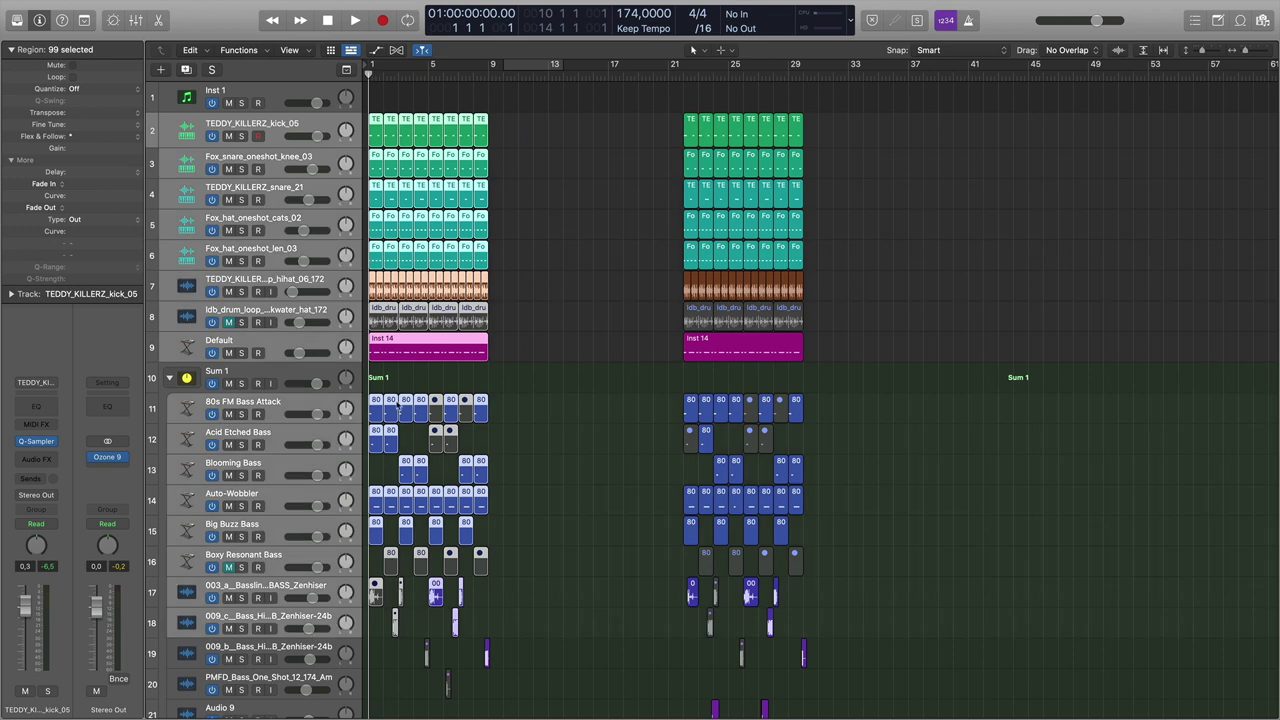
pyautogui.click(656, 302)
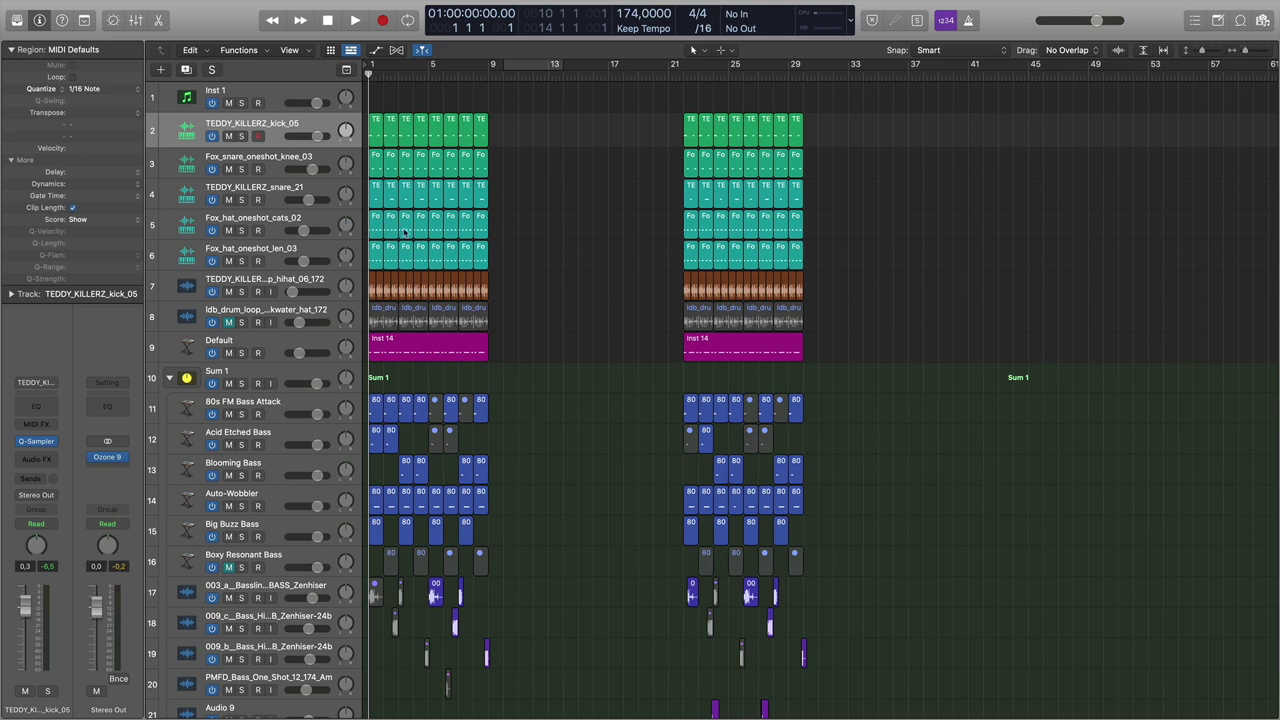
pyautogui.moveTo(625, 350); pyautogui.dragTo(832, 351)
pyautogui.click(618, 344)
pyautogui.moveTo(544, 349); pyautogui.dragTo(444, 351)
pyautogui.click(545, 348)
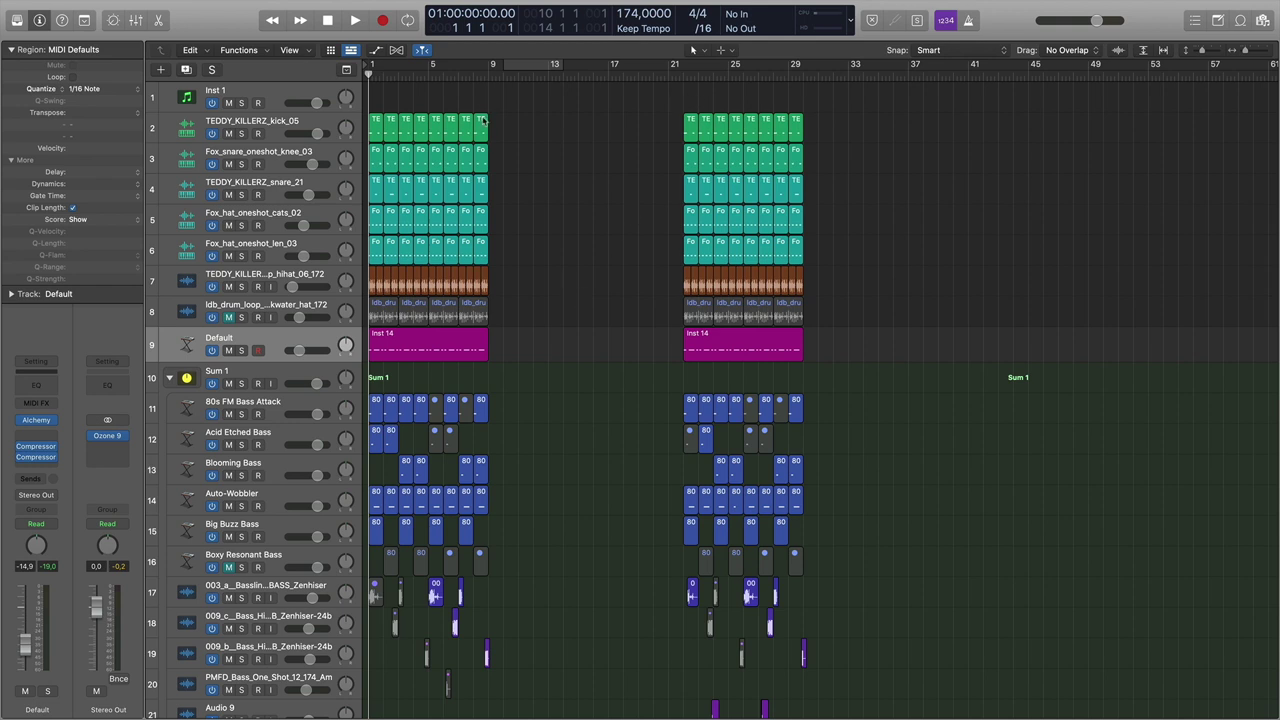
pyautogui.moveTo(487, 104); pyautogui.dragTo(361, 680)
pyautogui.hscroll(1, 580, 195)
pyautogui.moveTo(662, 100); pyautogui.dragTo(884, 676)
pyautogui.click(619, 421)
pyautogui.hscroll(-1, 620, 422)
# Show the global tracks and create a marker named Intro at bar 1.
pyautogui.press('g')
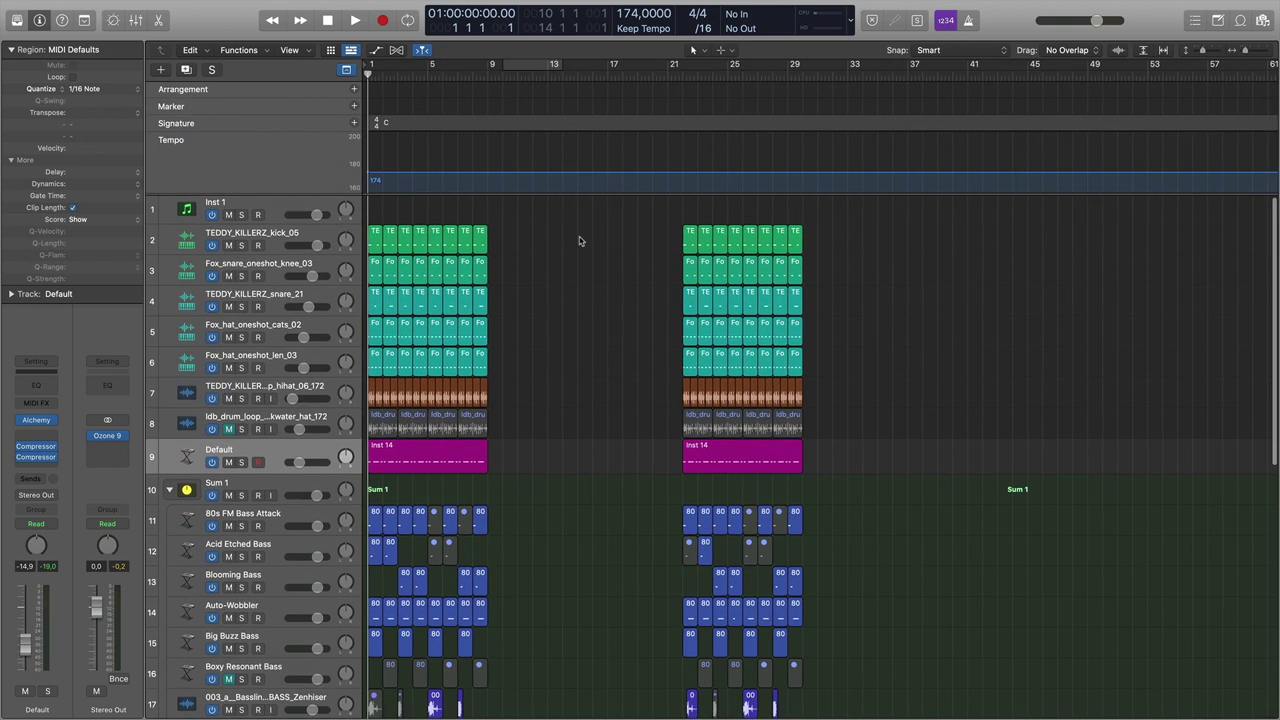
pyautogui.rightClick(374, 109)
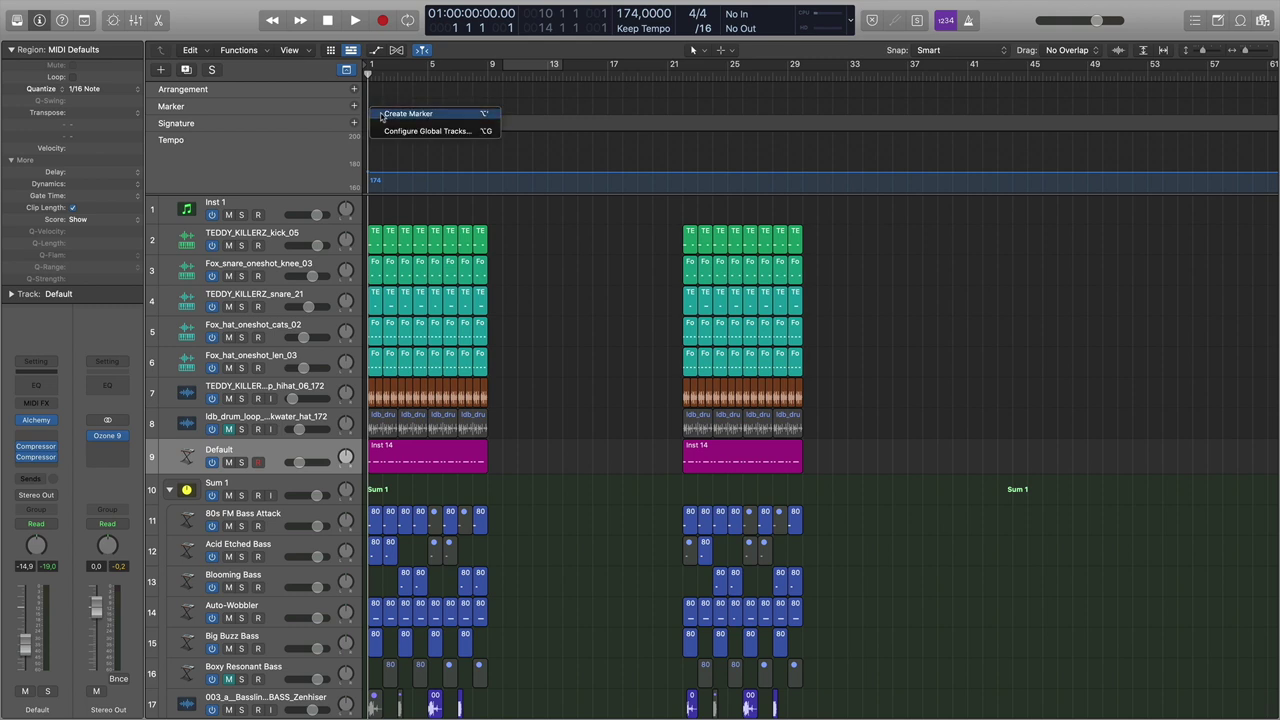
pyautogui.click(405, 114)
pyautogui.doubleClick(388, 104)
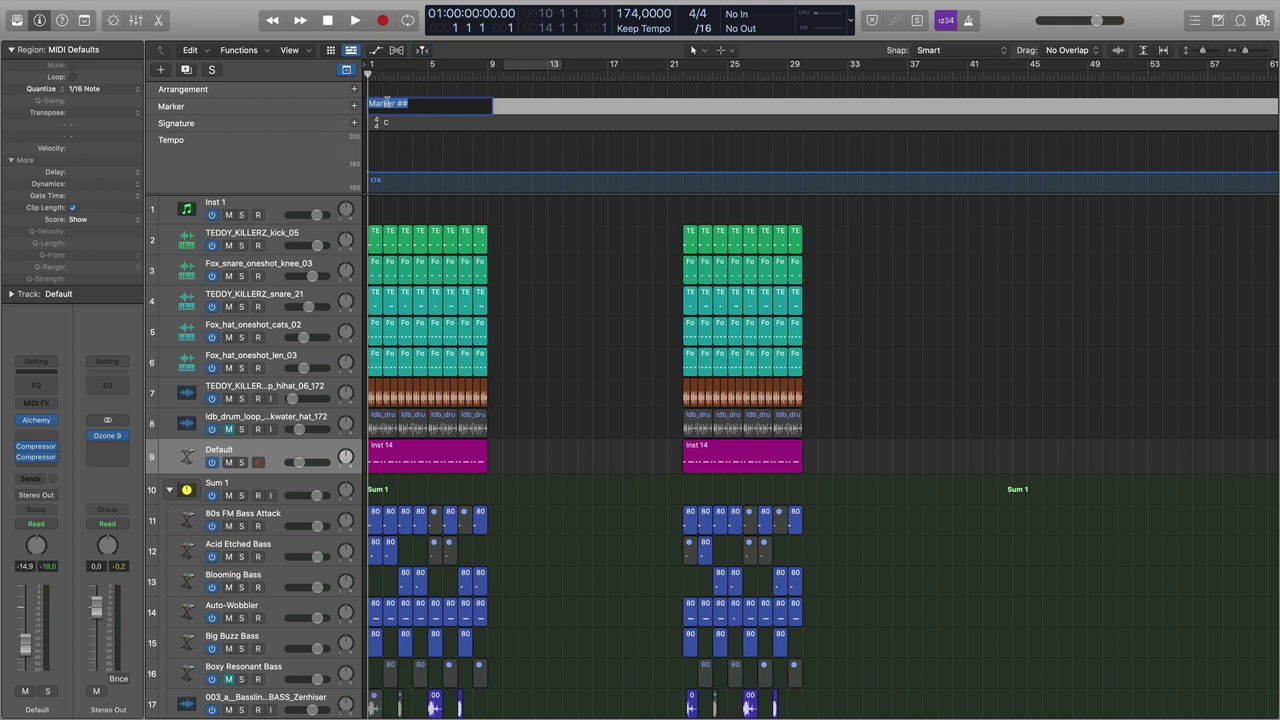
pyautogui.press('BackSpace')
pyautogui.press('Return')
pyautogui.rightClick(381, 105)
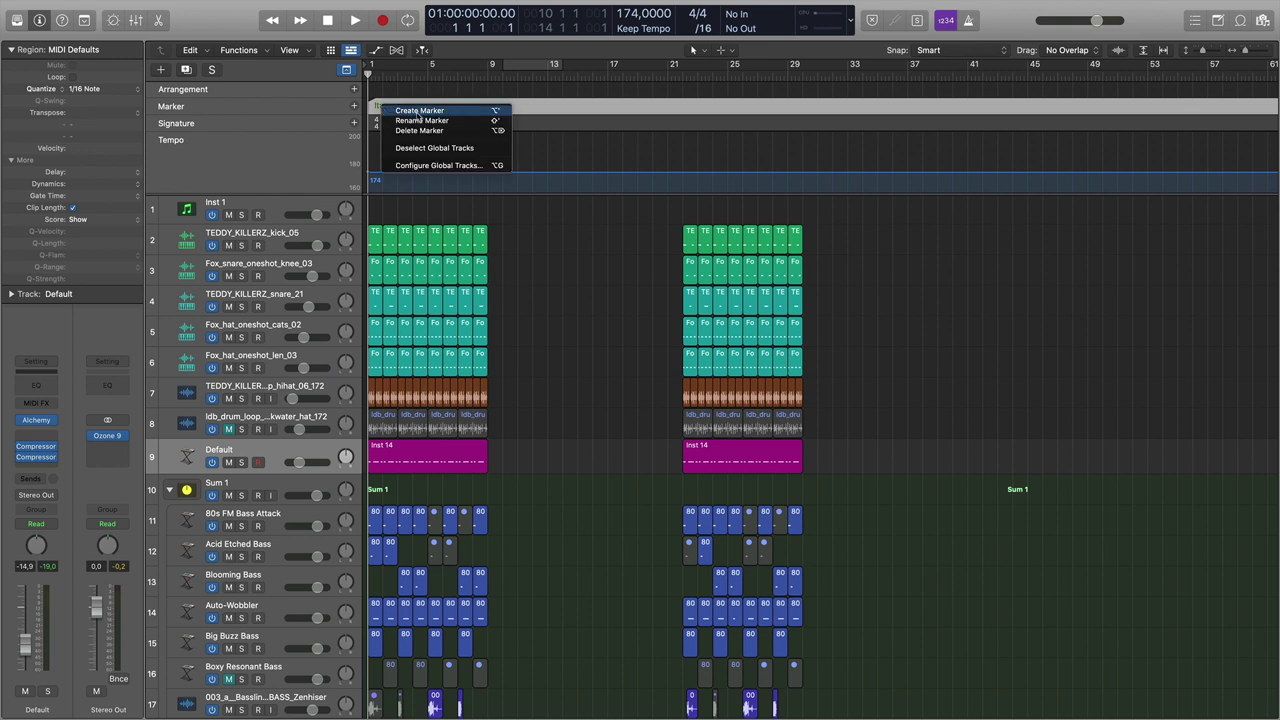
pyautogui.click(421, 120)
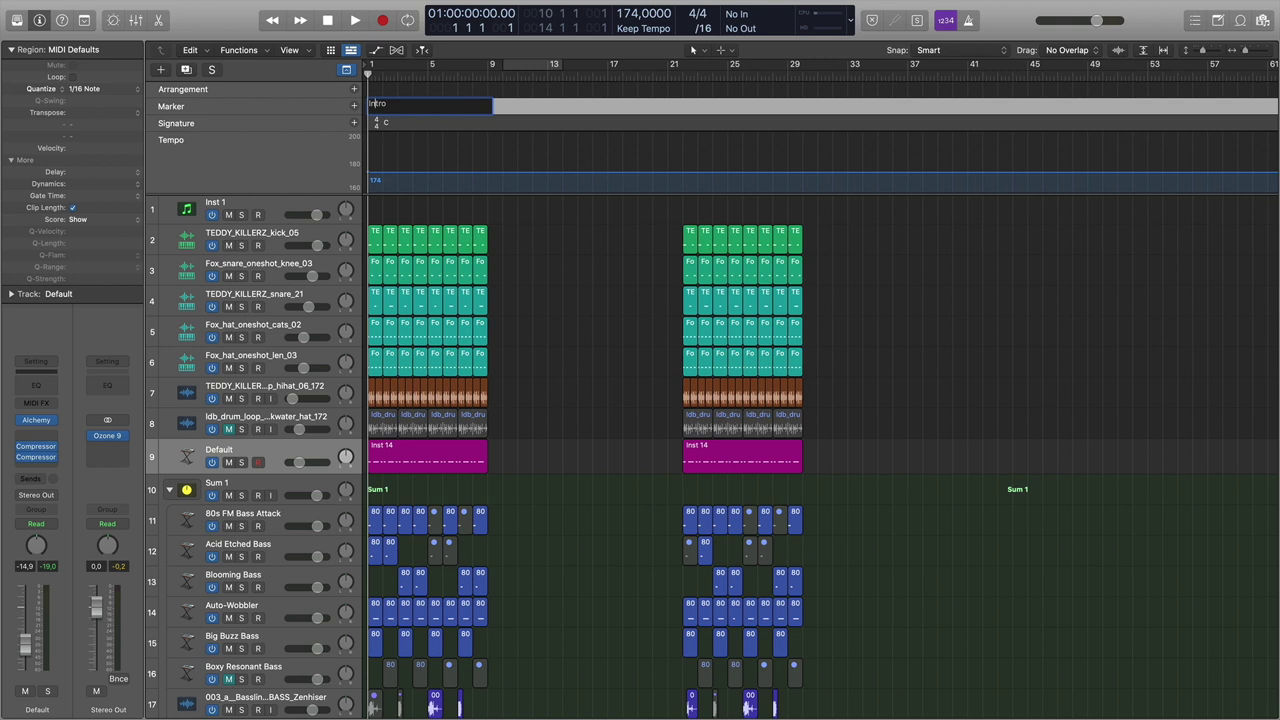
pyautogui.press('Return')
# Check the track automation and hide it again, and hide the global tracks.
pyautogui.scroll(-1, 712, 160)
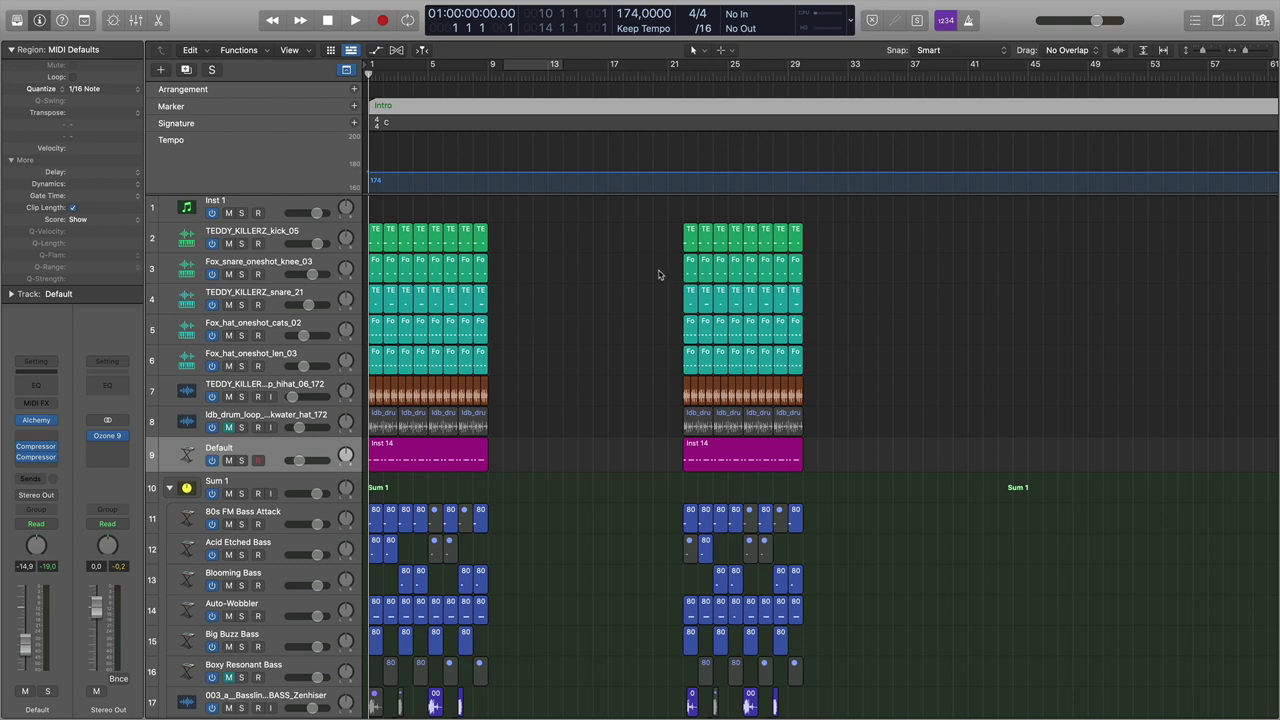
pyautogui.scroll(-4, 658, 270)
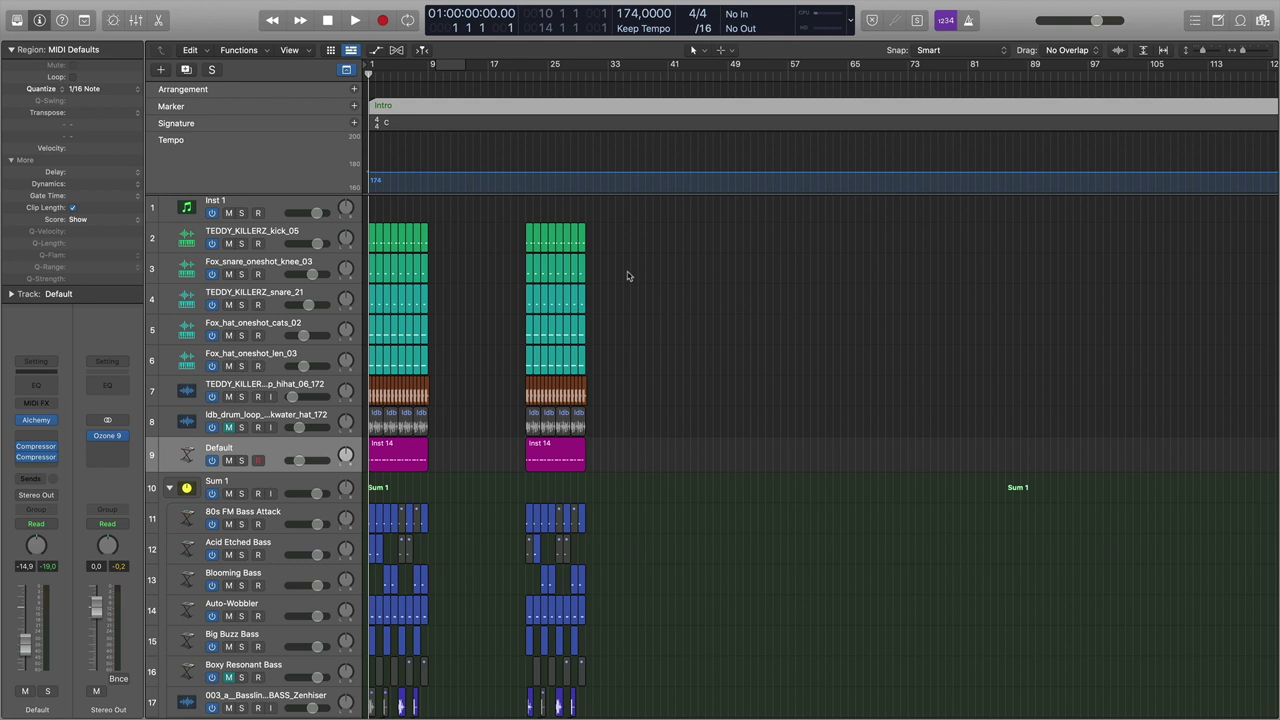
pyautogui.press('a')
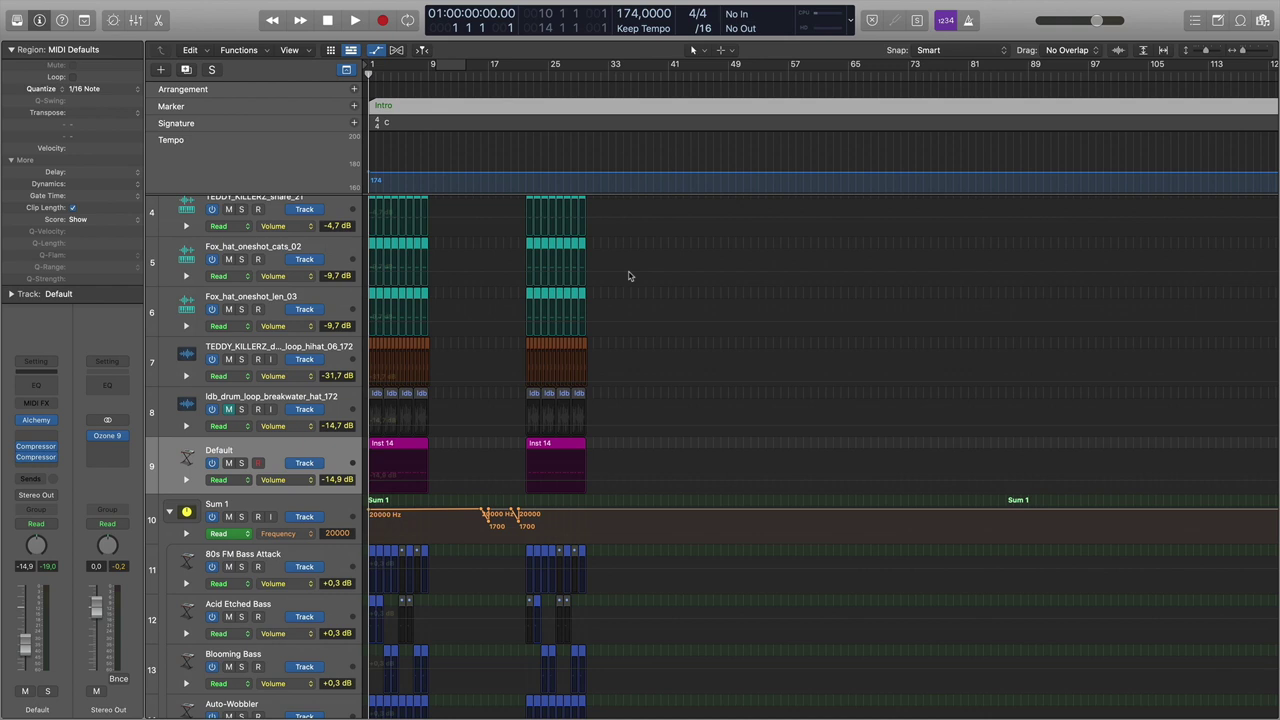
pyautogui.press('a')
pyautogui.press('g')
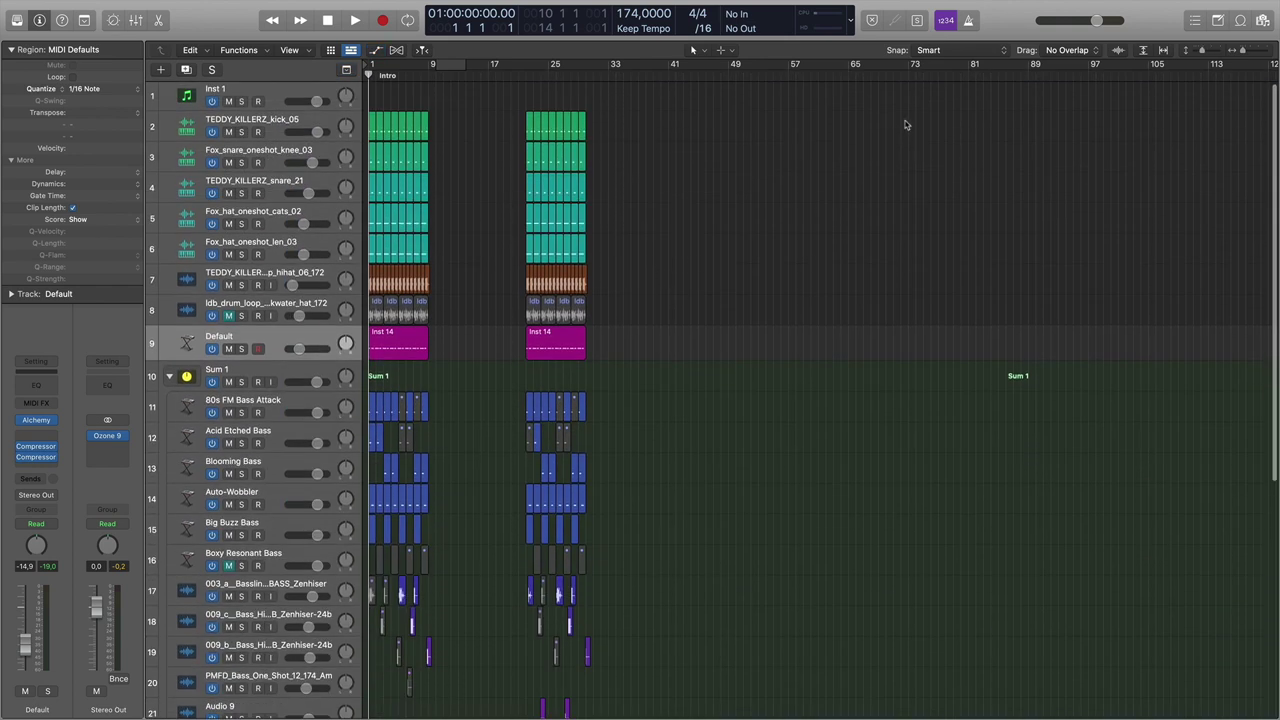
pyautogui.click(908, 70)
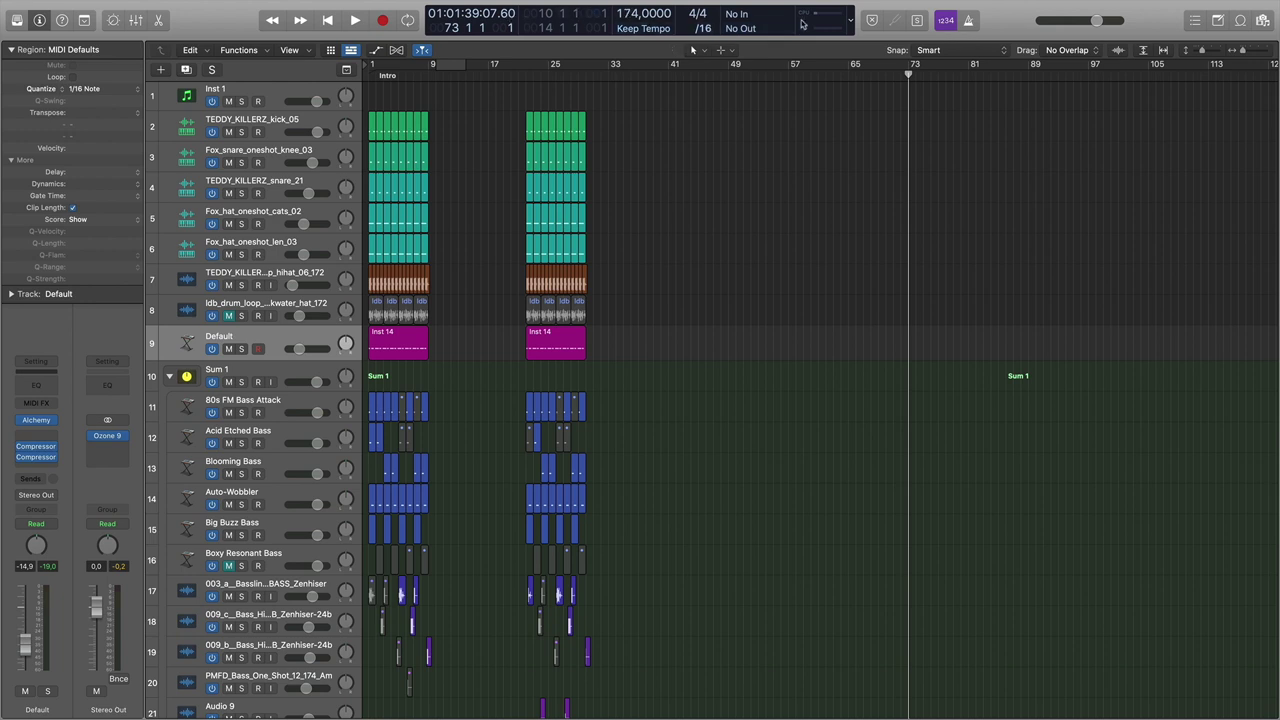
pyautogui.click(849, 20)
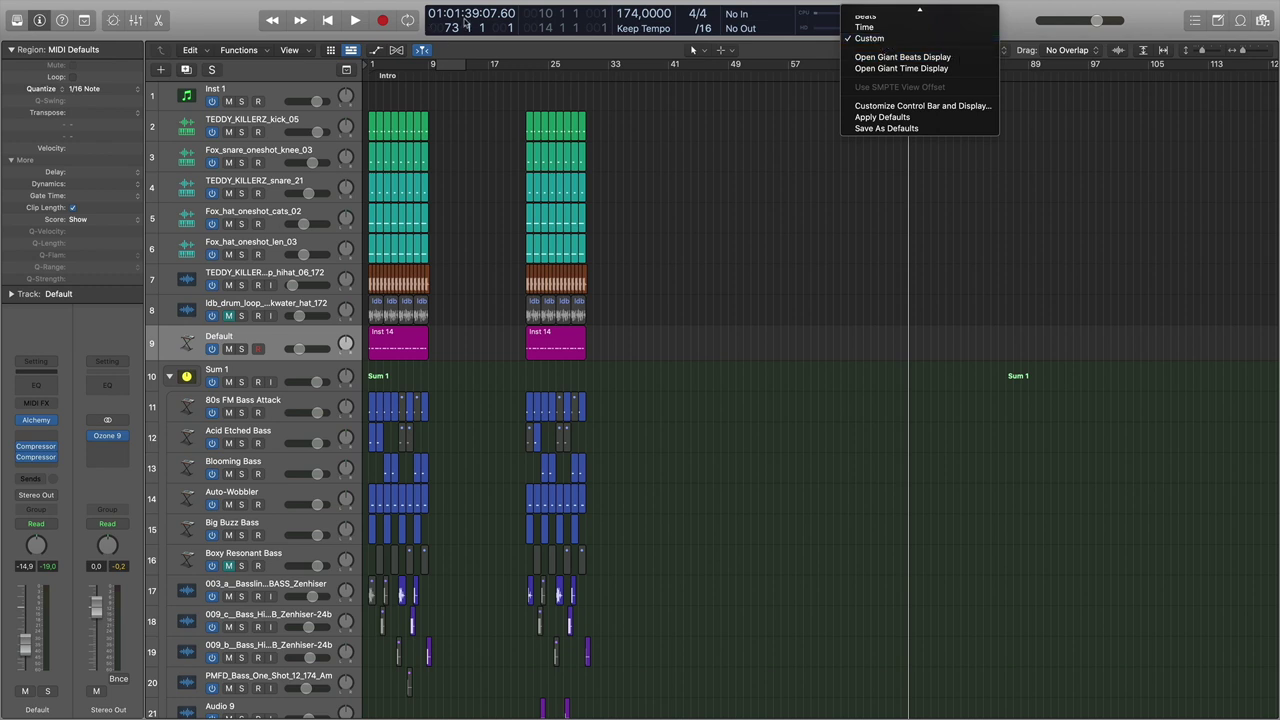
pyautogui.click(750, 197)
# Show the global tracks and create a marker named End at bar 113.
pyautogui.moveTo(1078, 70); pyautogui.dragTo(1207, 73)
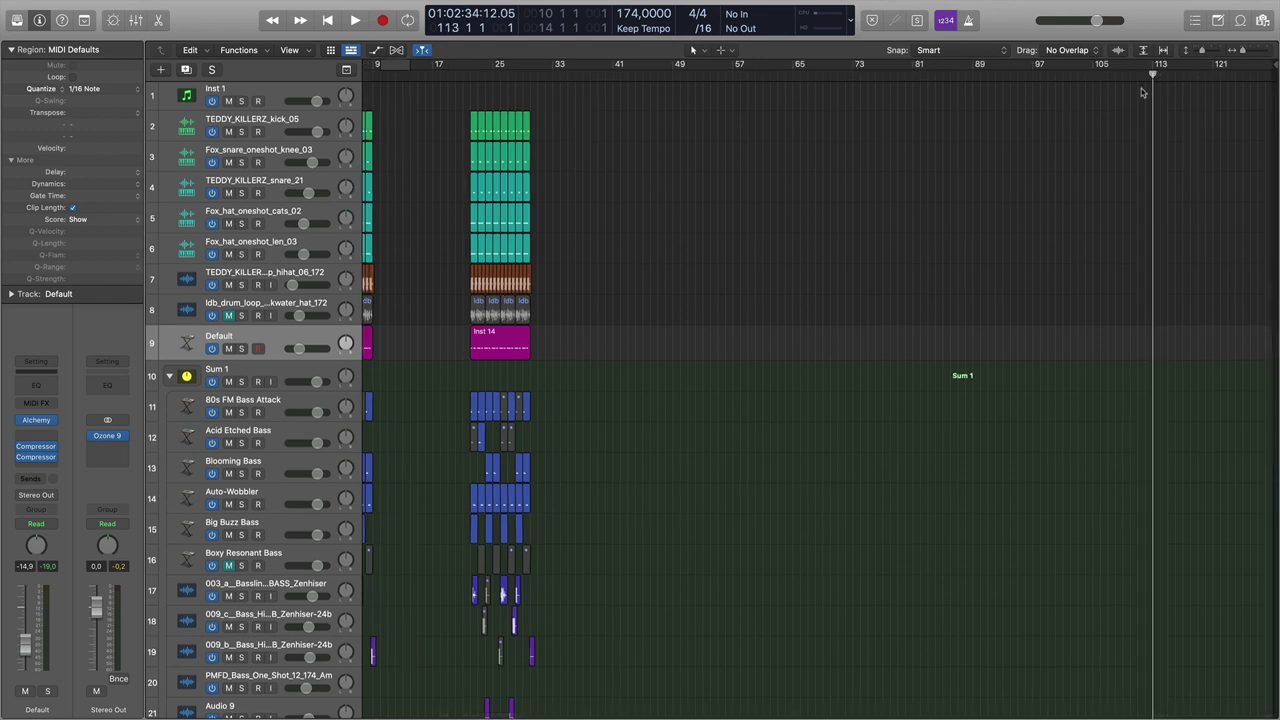
pyautogui.press('g')
pyautogui.rightClick(1150, 108)
pyautogui.click(1135, 110)
pyautogui.doubleClick(1166, 106)
pyautogui.write('End')
pyautogui.press('Return')
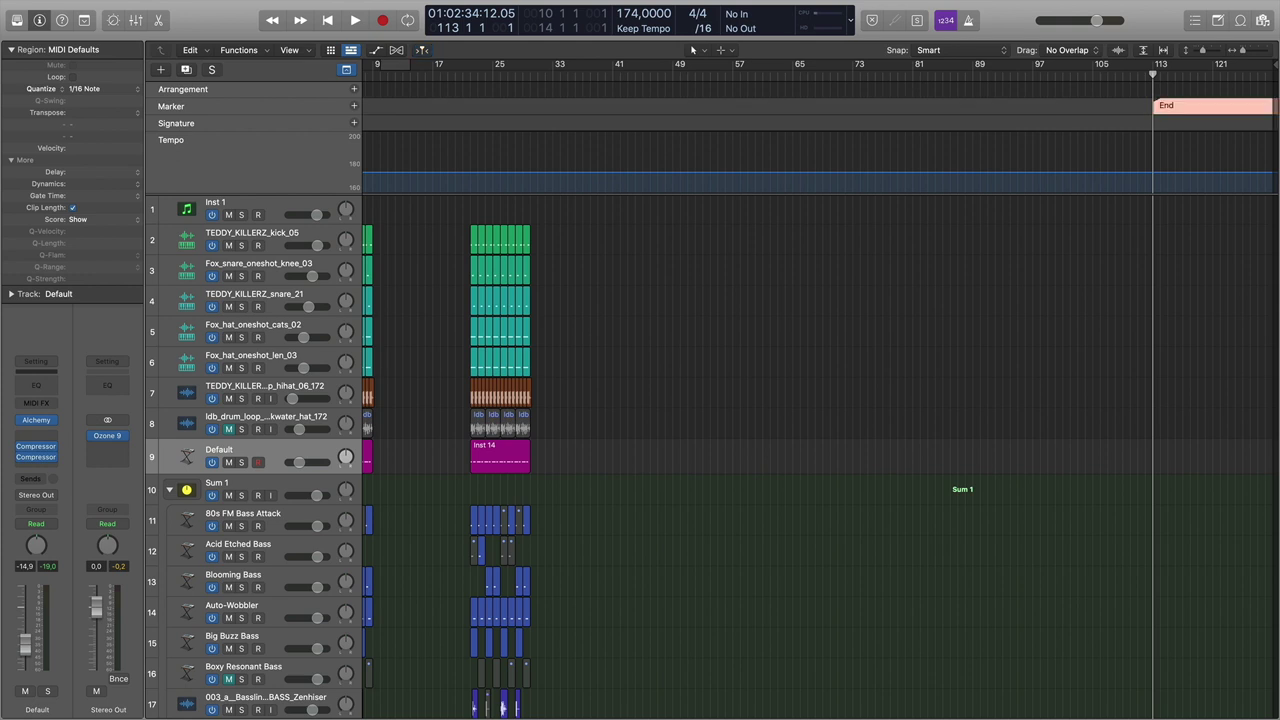
# Hide the global tracks and return the playhead to the project start.
pyautogui.hscroll(-3, 907, 284)
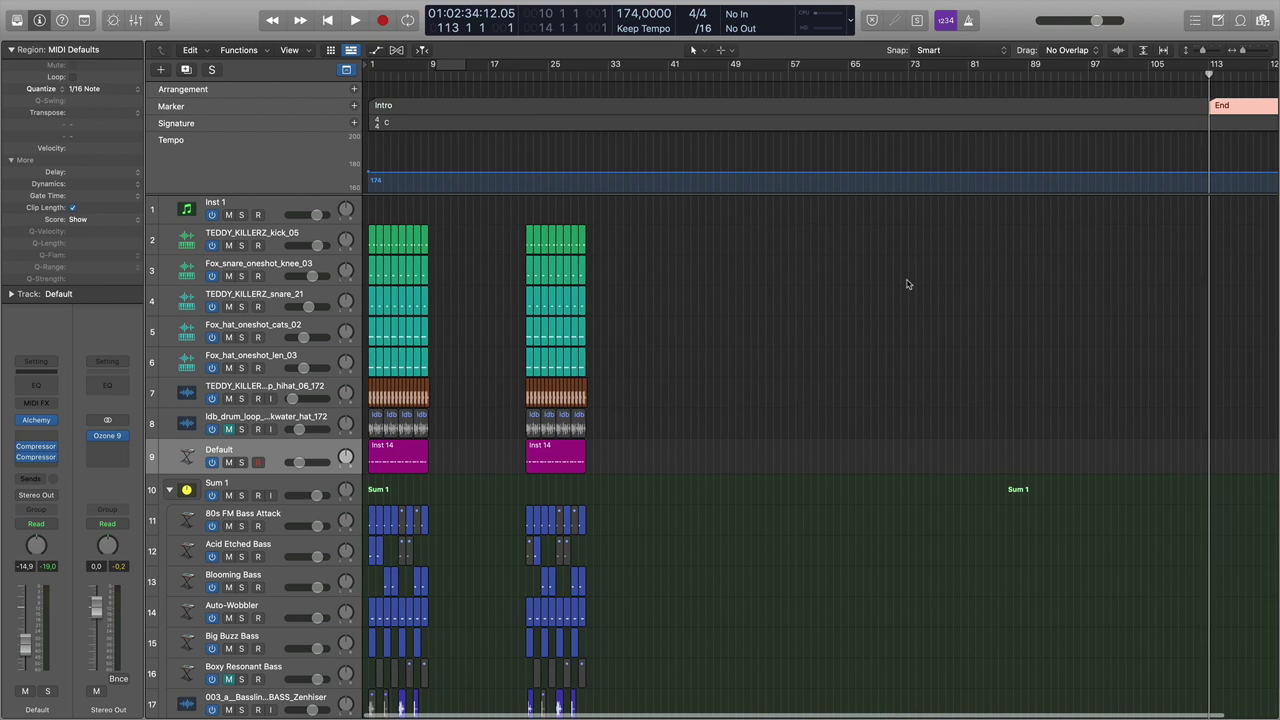
pyautogui.press('super+Down')
pyautogui.press('super+Down')
pyautogui.press('super+Up')
pyautogui.press('super+Up')
pyautogui.press('g')
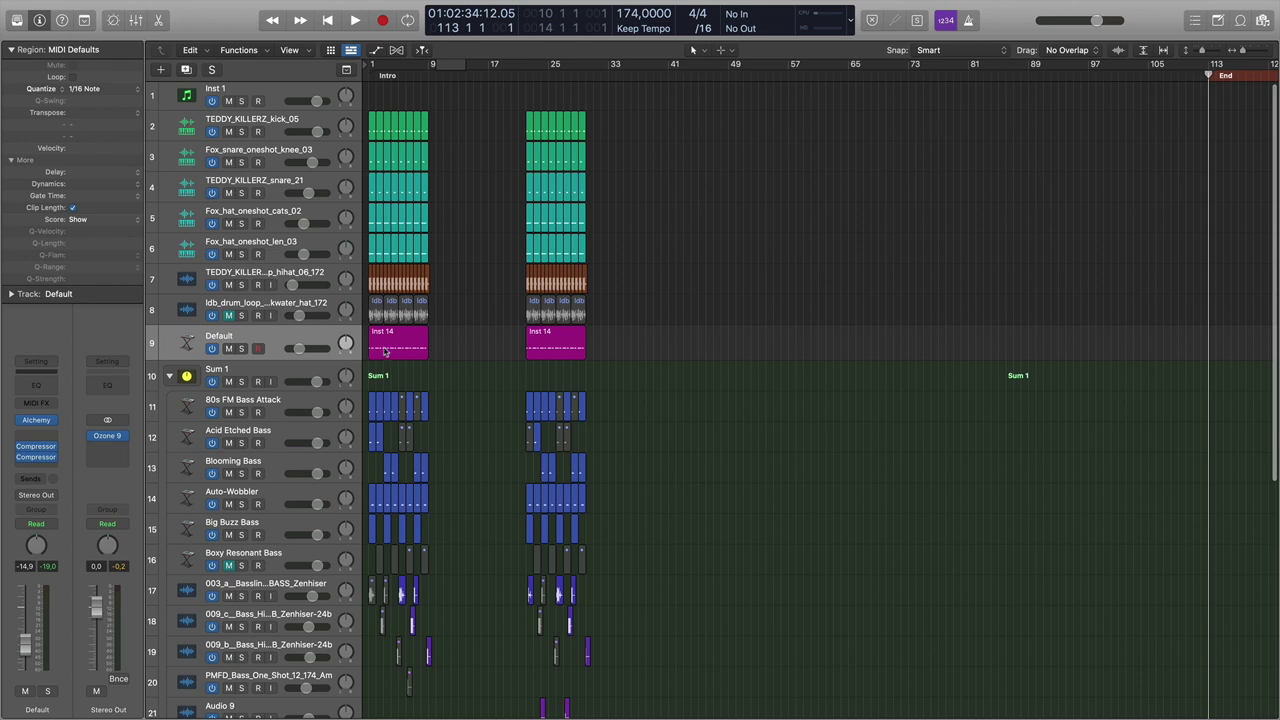
pyautogui.press('Return')
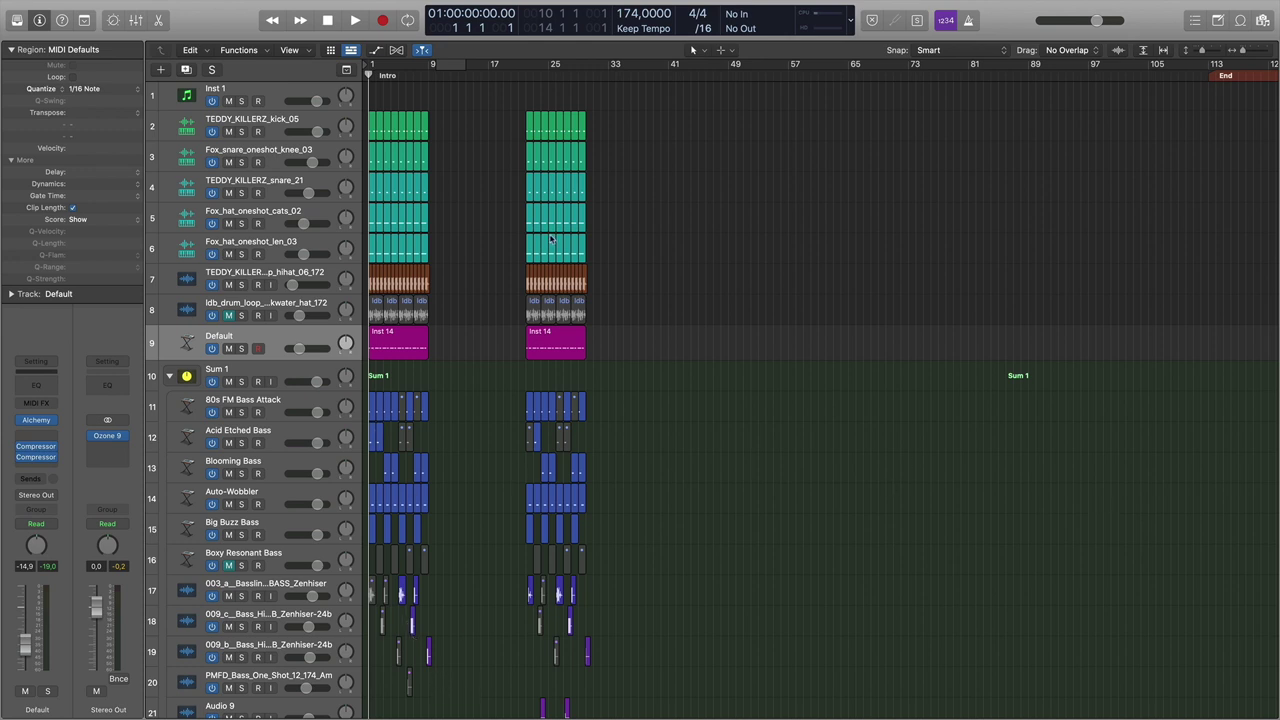
# Pack all drum, Inst 14 and bass regions of the opening section, bars 1 to 8, into a folder.
pyautogui.scroll(-8, 434, 610)
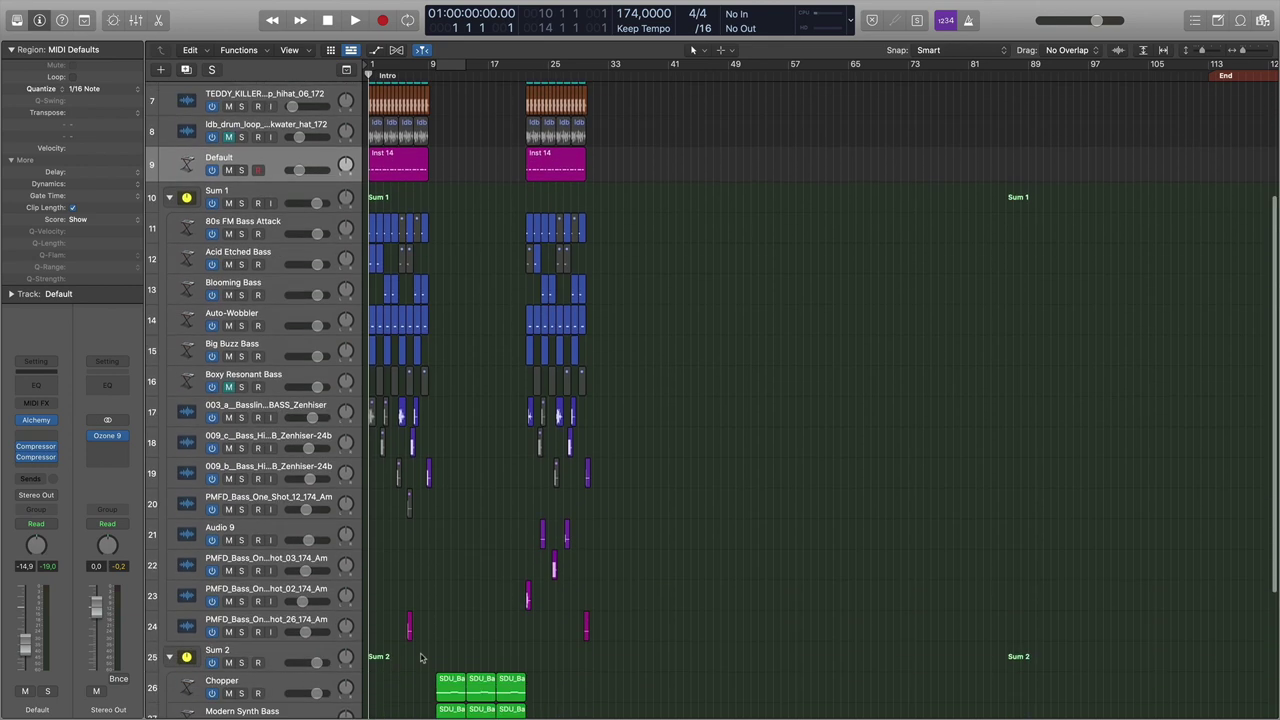
pyautogui.scroll(8, 434, 622)
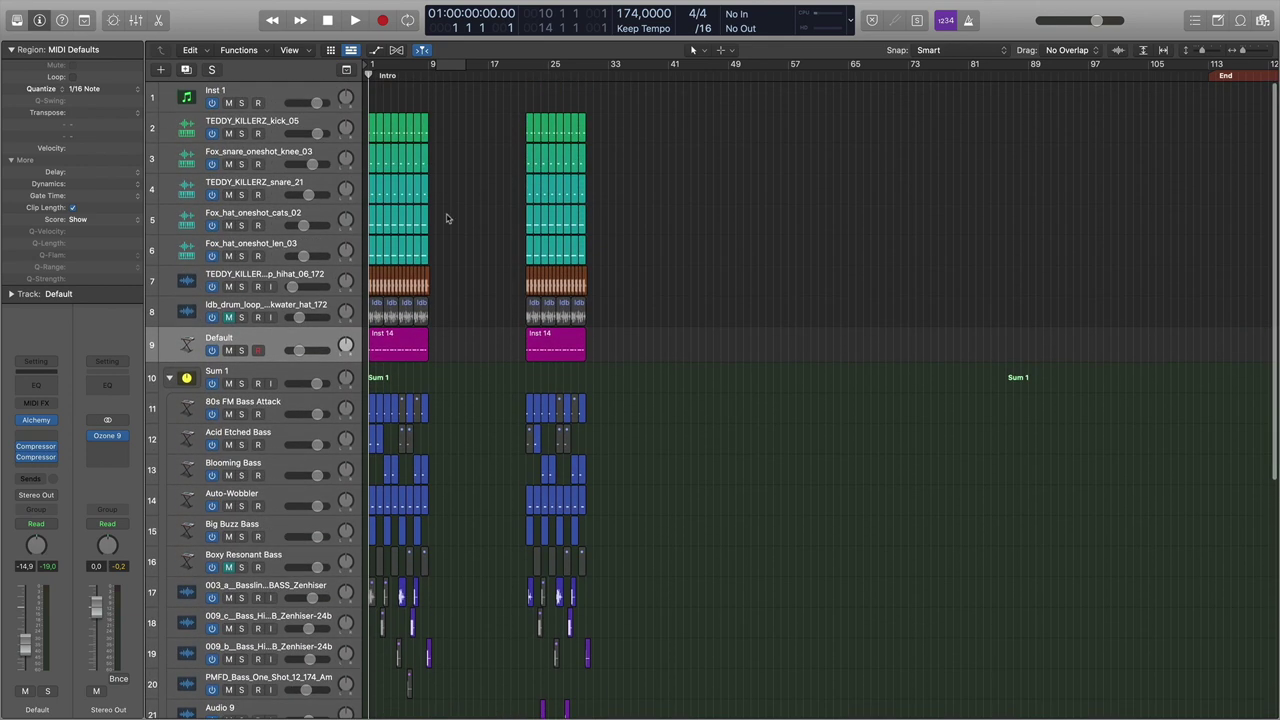
pyautogui.moveTo(451, 124); pyautogui.dragTo(330, 700)
pyautogui.scroll(4, 440, 491)
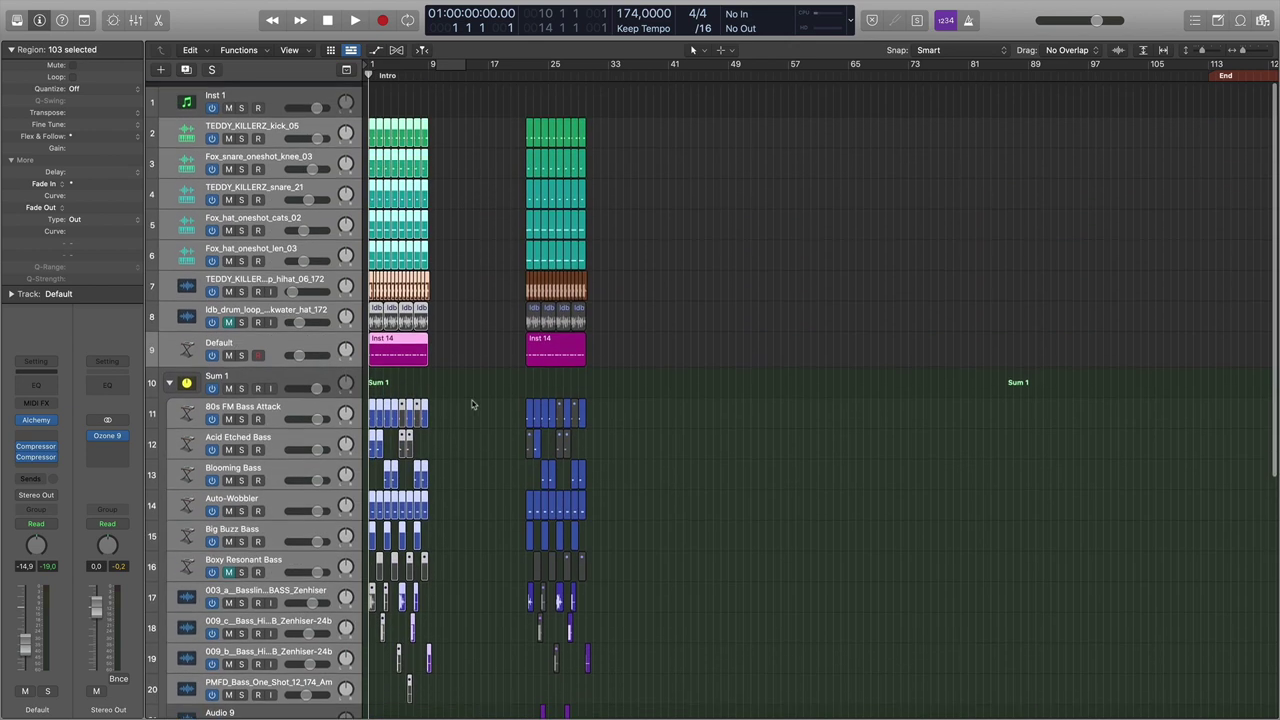
pyautogui.scroll(5, 410, 158)
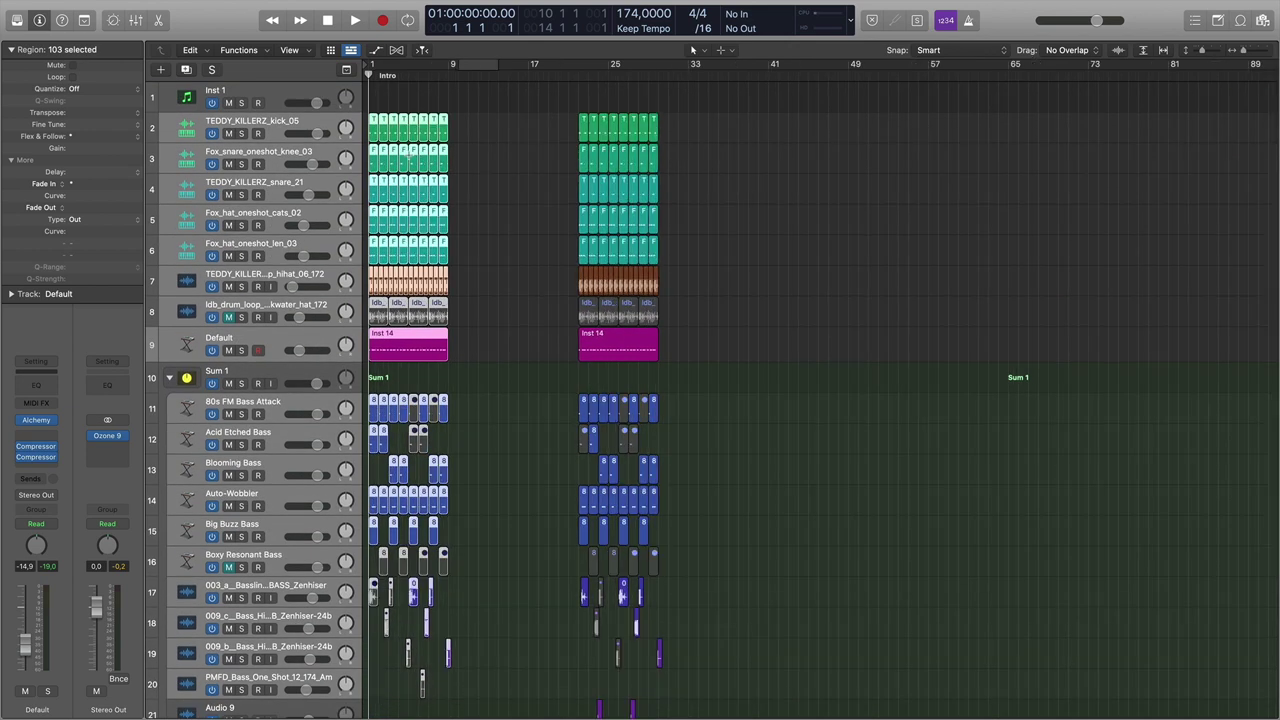
pyautogui.rightClick(417, 139)
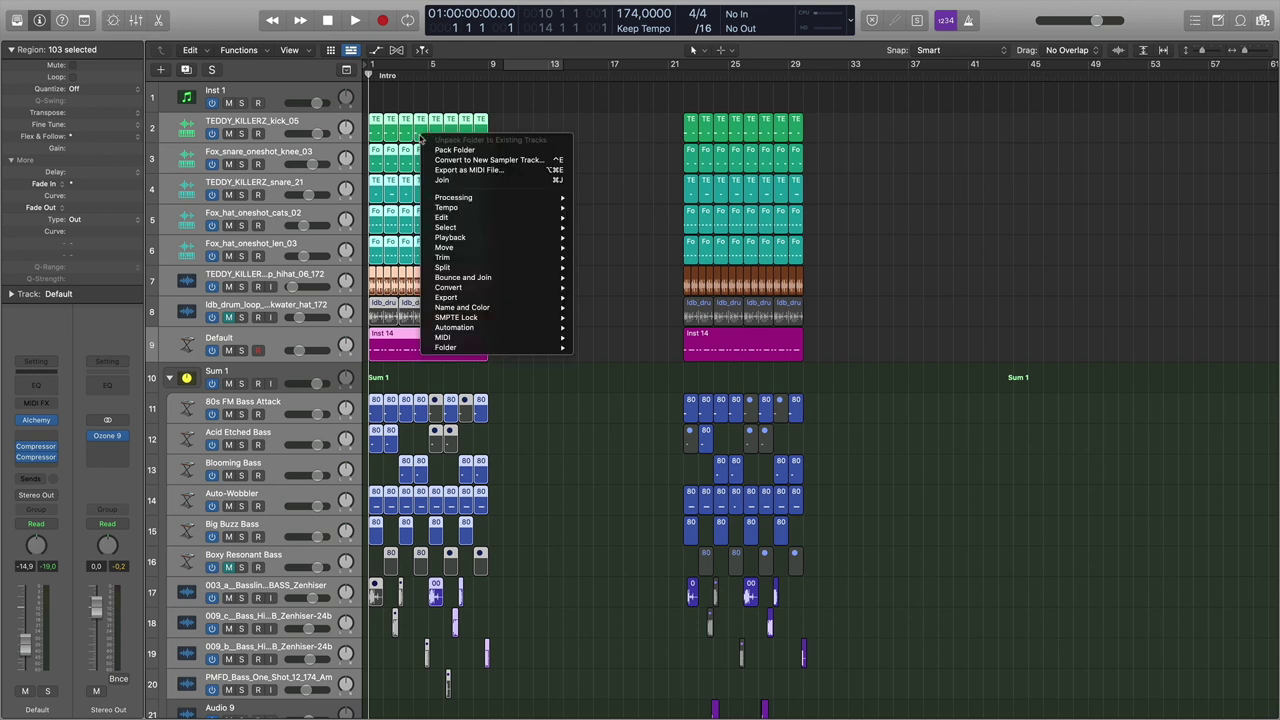
pyautogui.moveTo(491, 351)
pyautogui.click(605, 348)
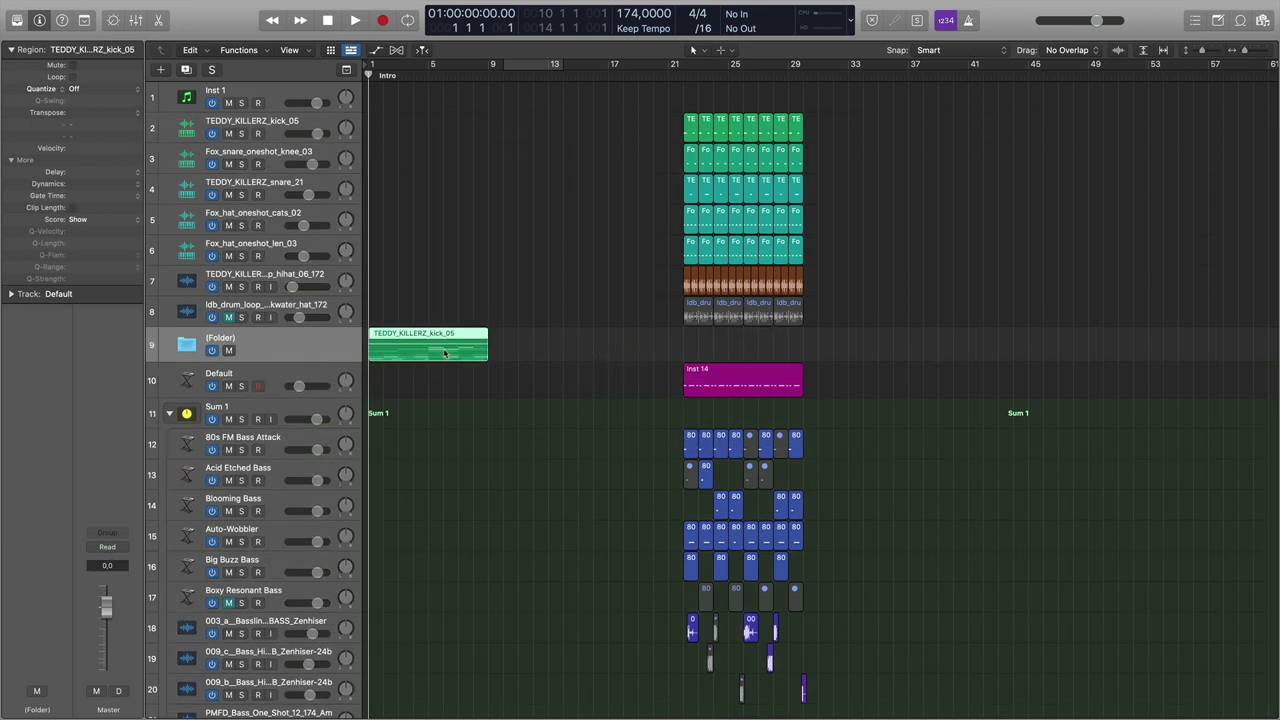
# Pack all regions of the section starting at bar 22, including its vocal clips, into a second folder.
pyautogui.scroll(-5, 443, 349)
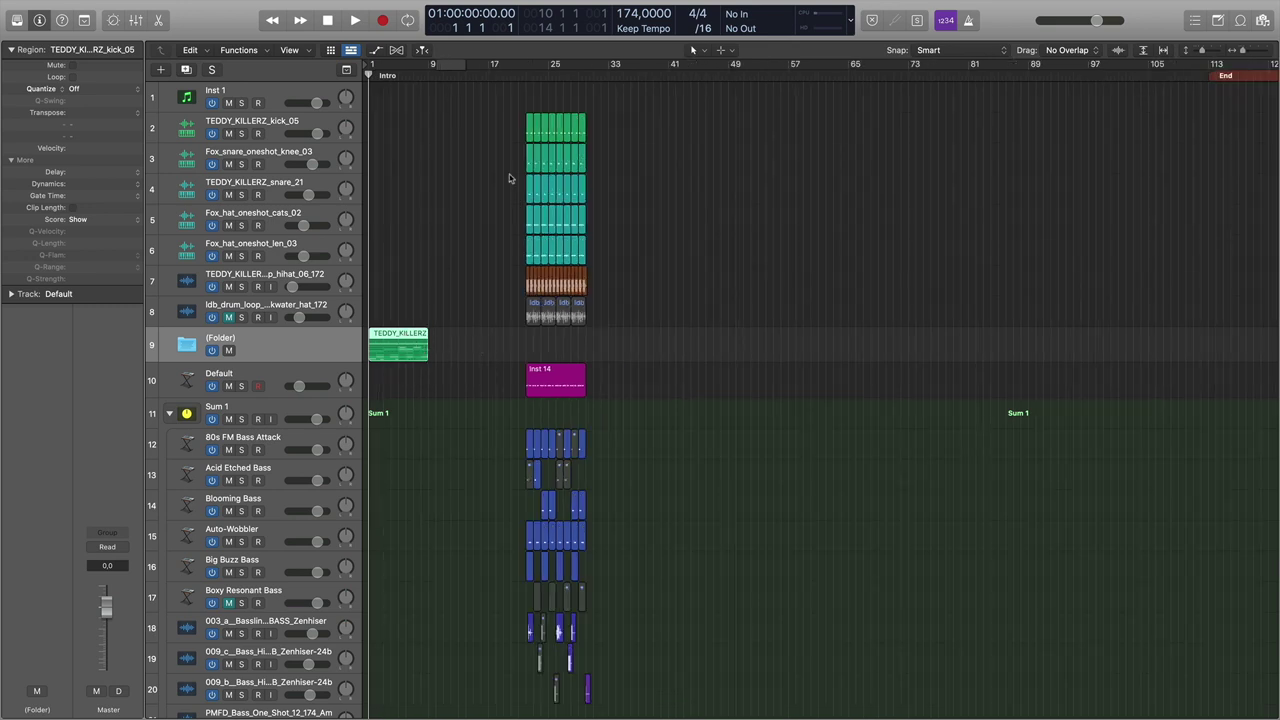
pyautogui.moveTo(566, 160); pyautogui.dragTo(658, 652)
pyautogui.click(641, 597)
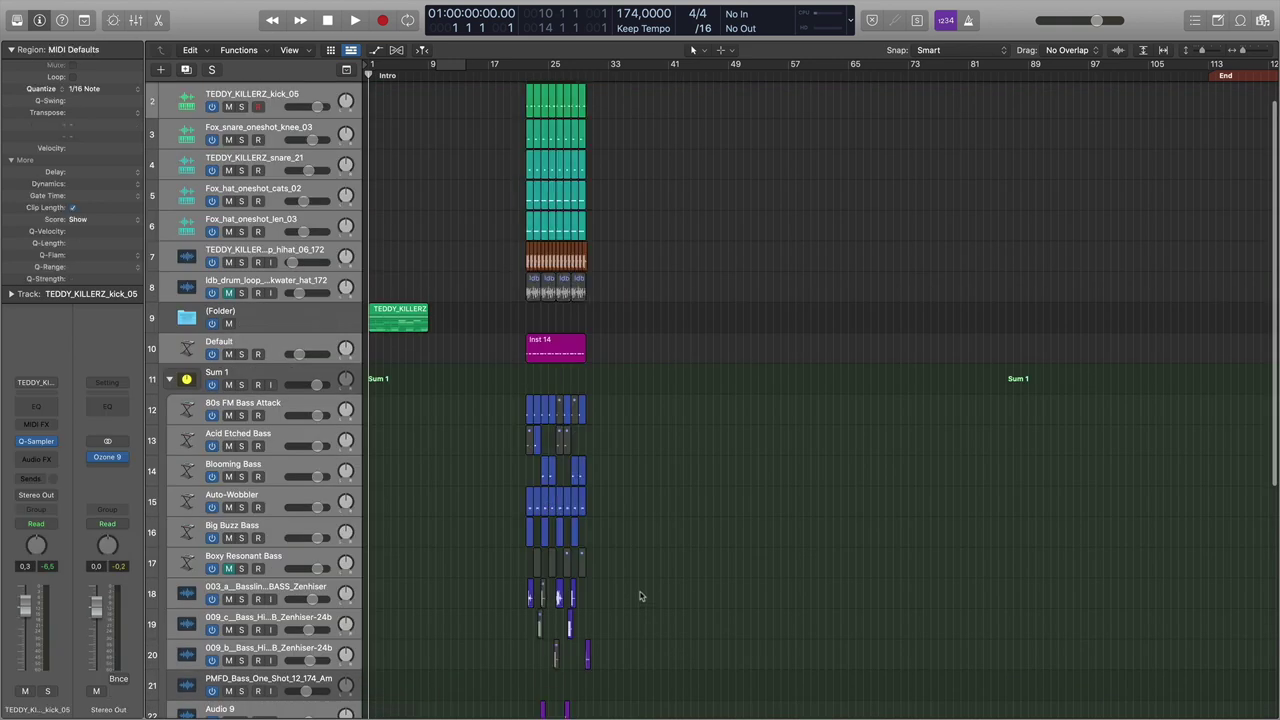
pyautogui.scroll(-8, 643, 579)
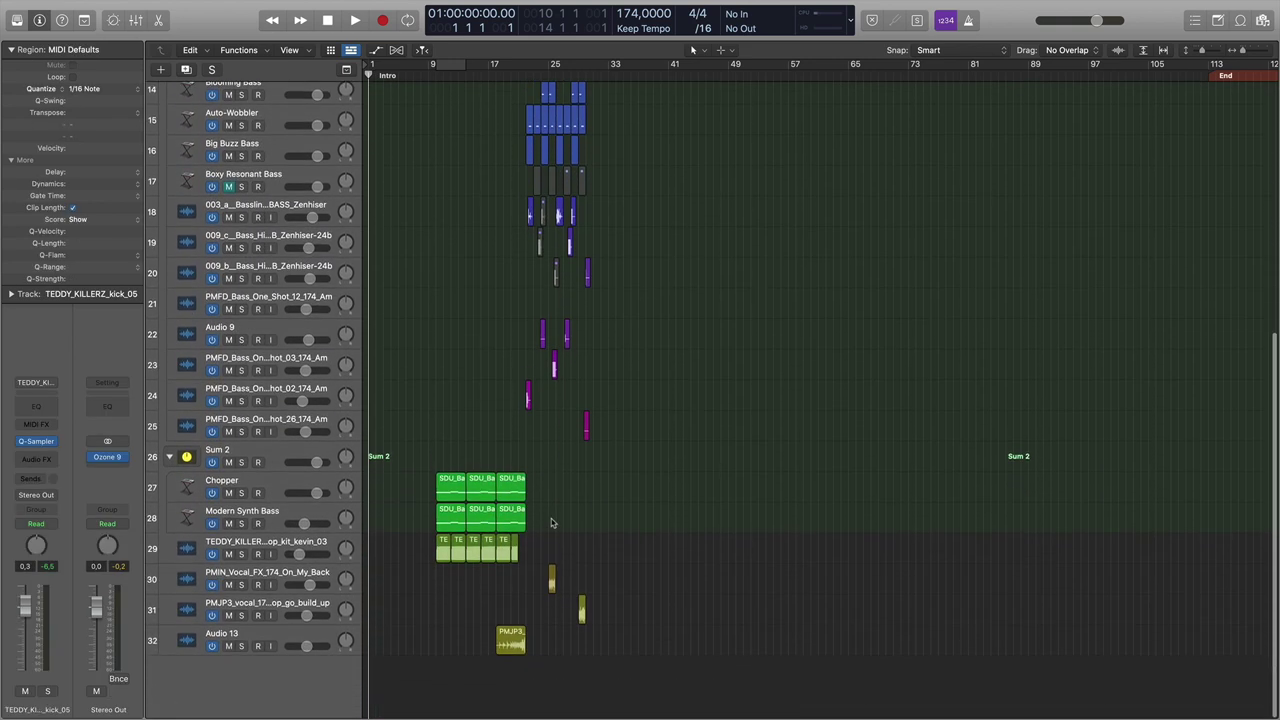
pyautogui.moveTo(628, 658); pyautogui.dragTo(530, 128)
pyautogui.rightClick(530, 128)
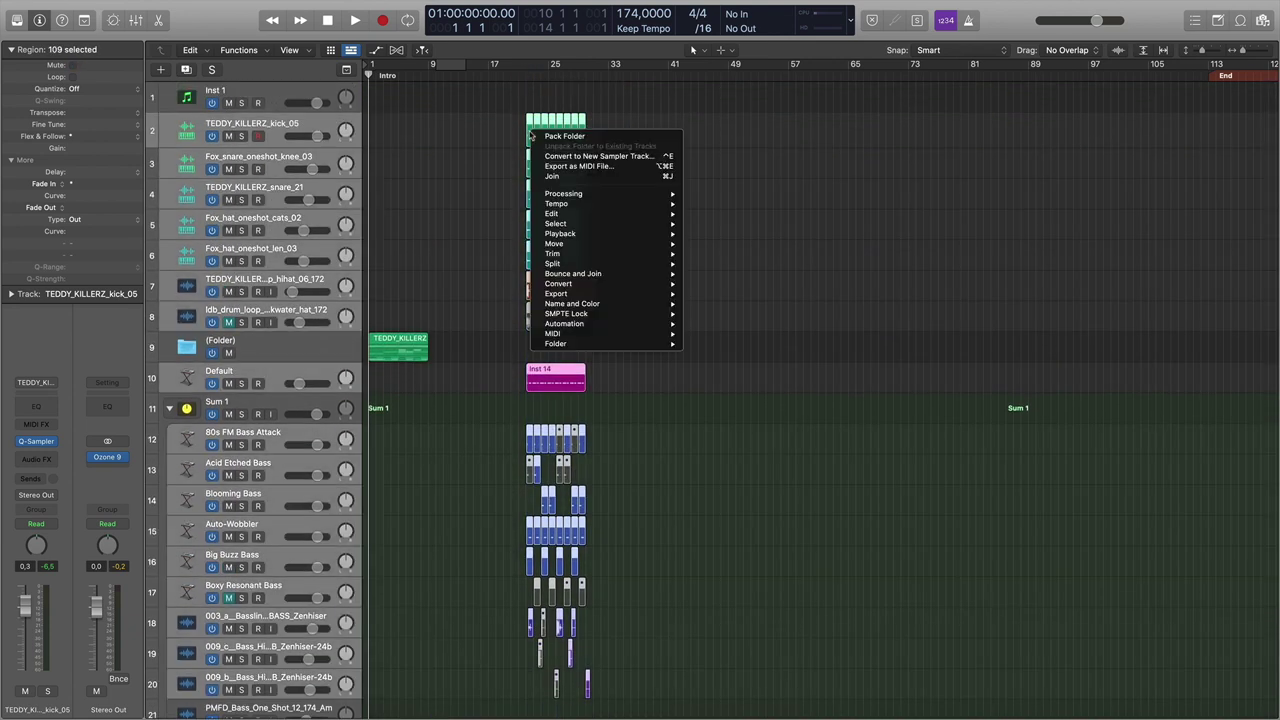
pyautogui.moveTo(585, 344)
pyautogui.click(699, 344)
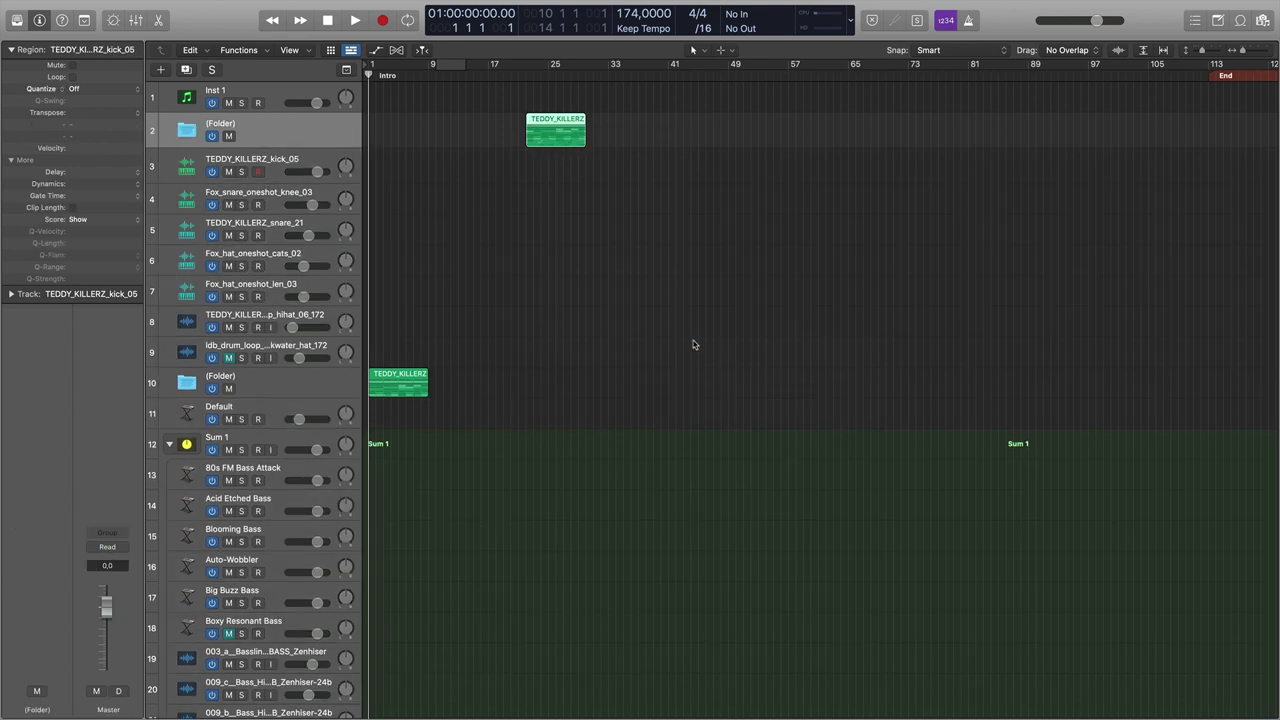
# Pack the middle section's Chopper, Modern Synth Bass, drum loop and Audio 13 regions into a third folder and clear the selection.
pyautogui.scroll(-10, 491, 383)
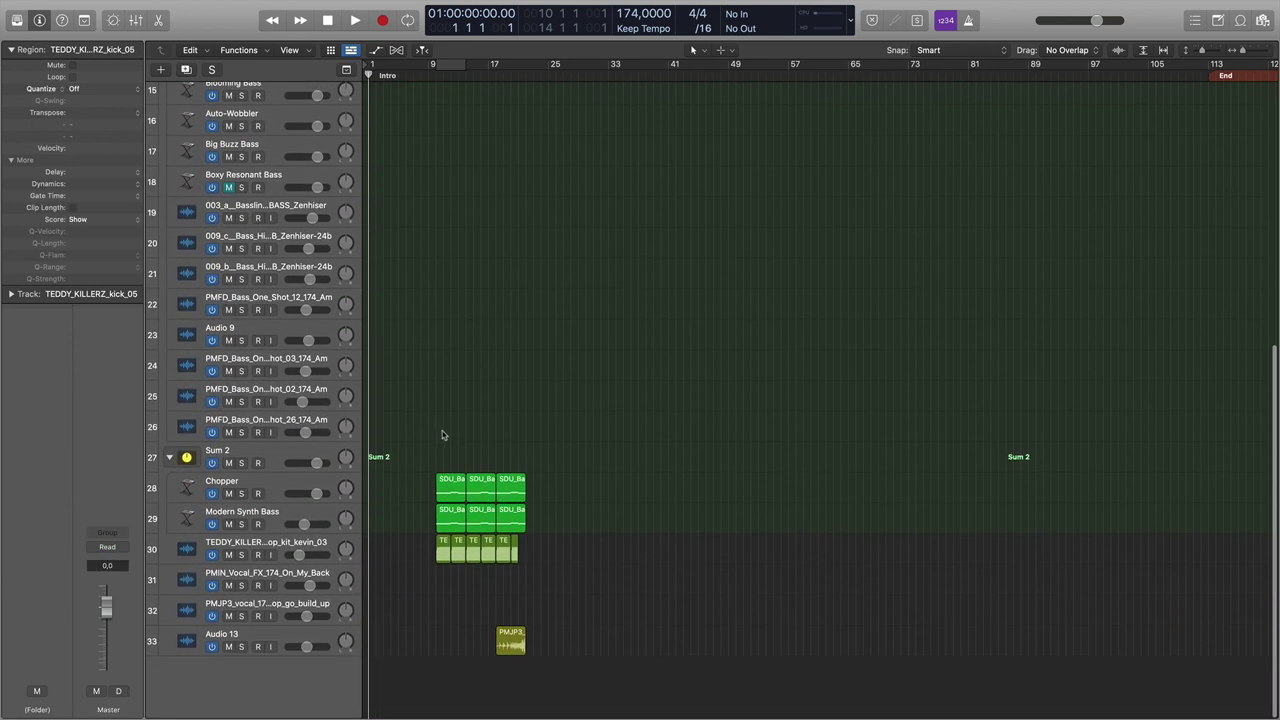
pyautogui.moveTo(443, 434); pyautogui.dragTo(648, 704)
pyautogui.rightClick(485, 484)
pyautogui.moveTo(586, 696)
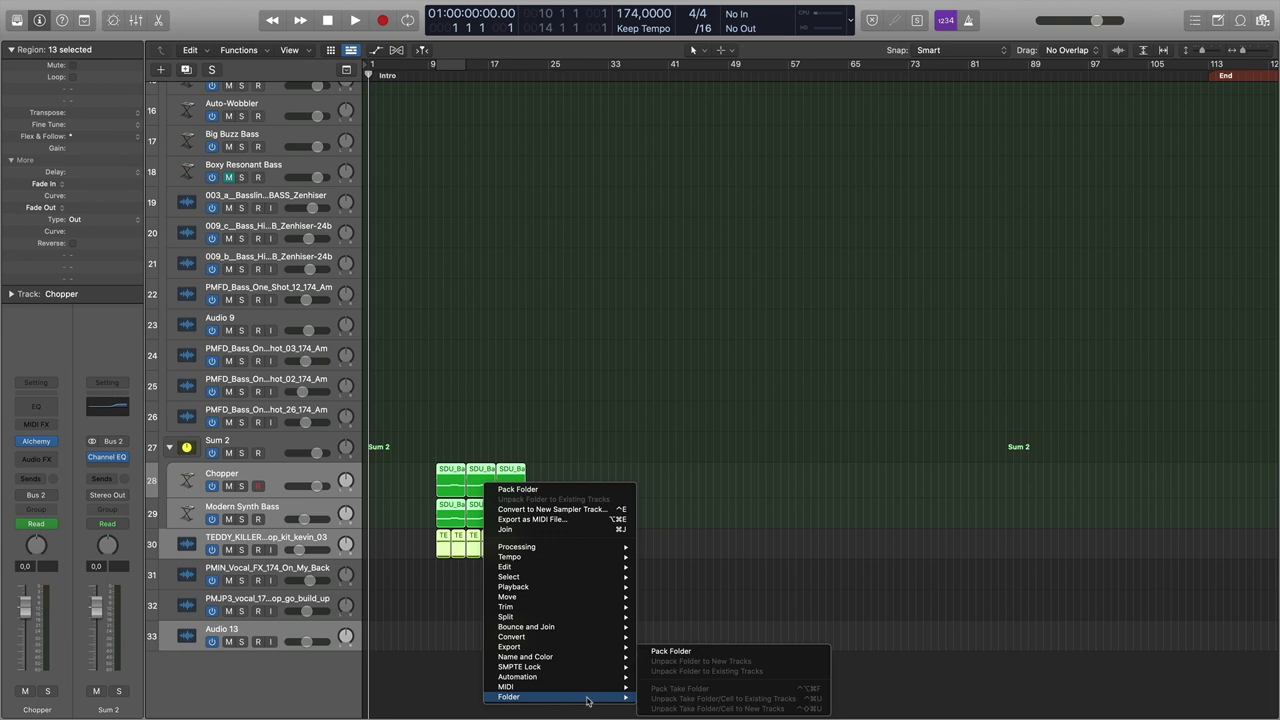
pyautogui.click(655, 654)
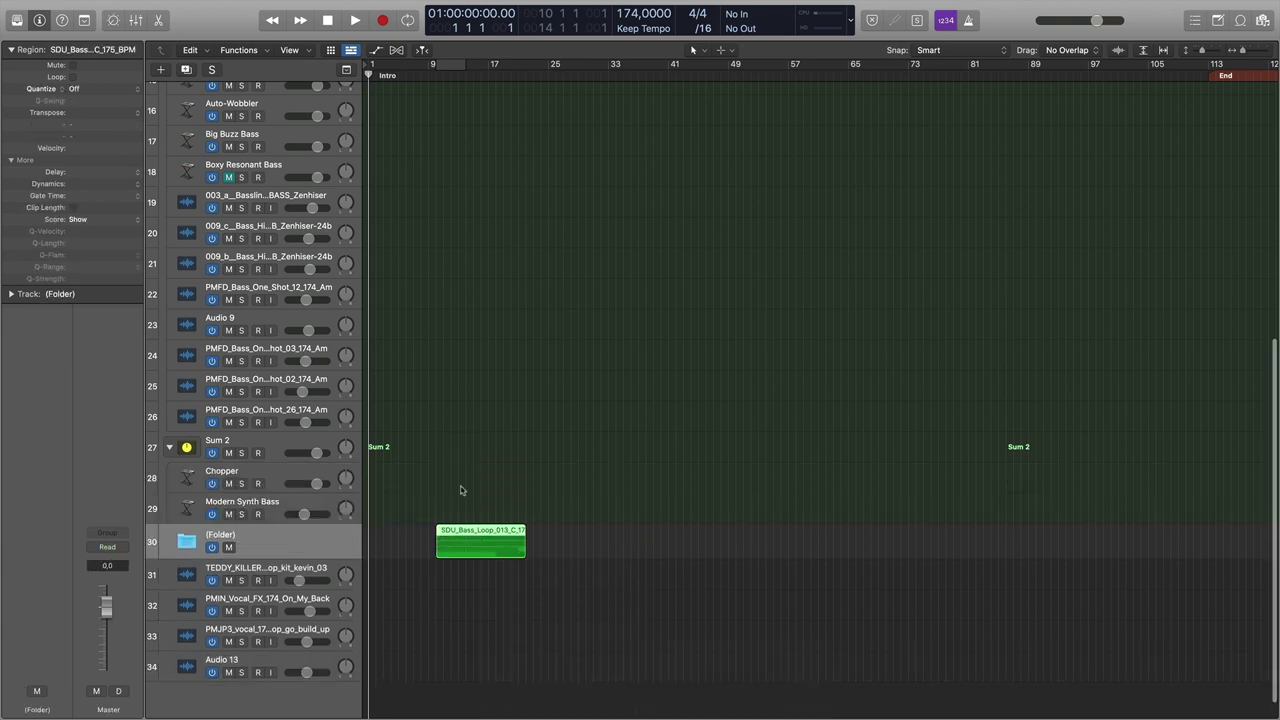
pyautogui.scroll(10, 463, 555)
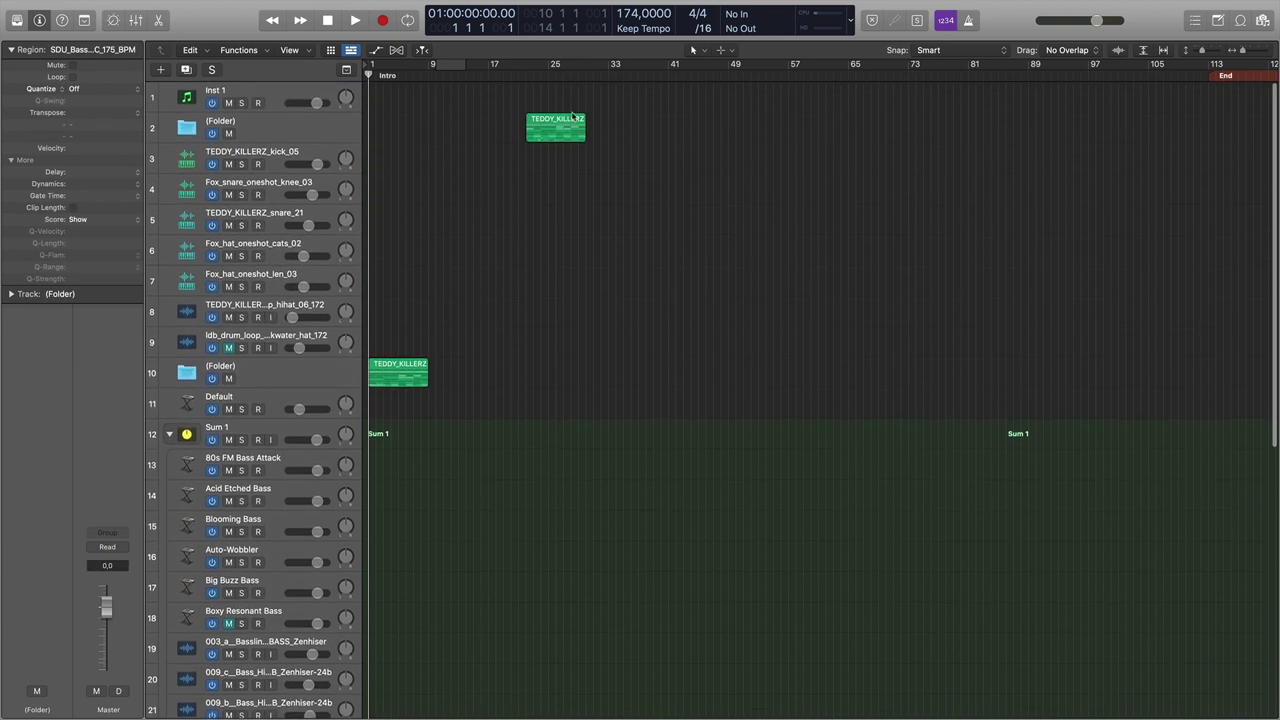
pyautogui.click(450, 152)
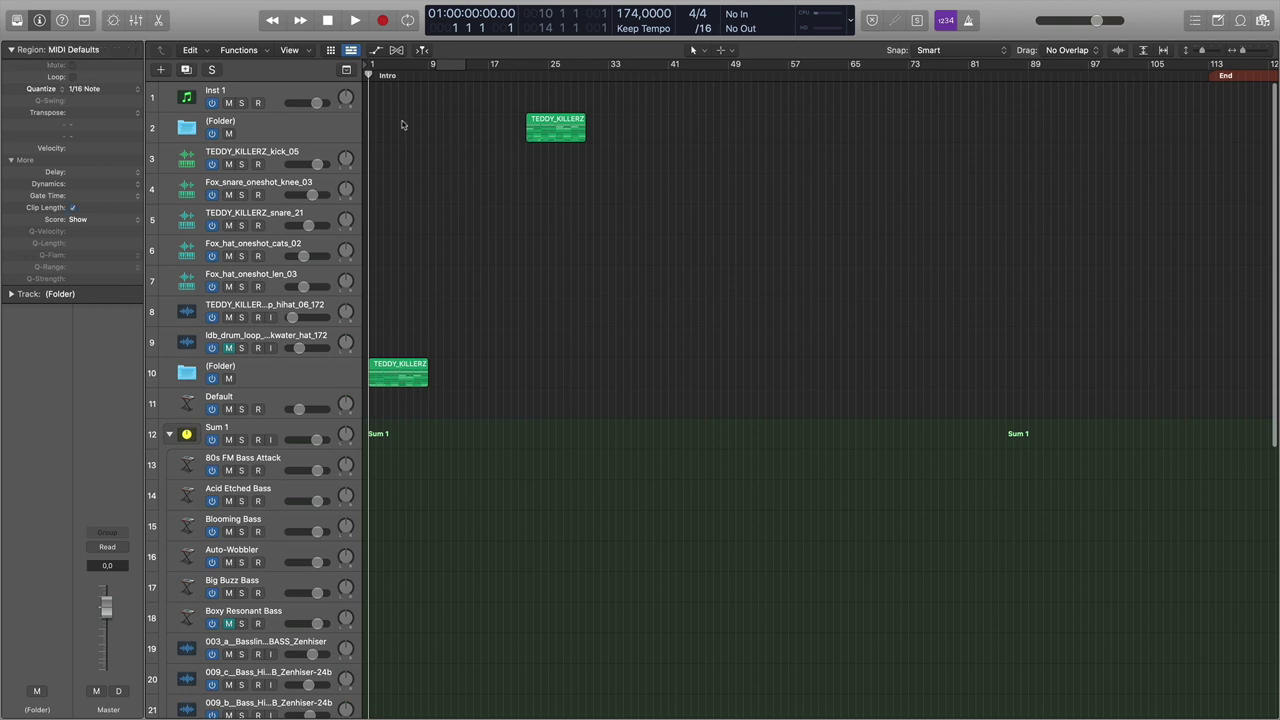
# Show the global tracks and create a marker named Drop 1 at bar 17.
pyautogui.press('g')
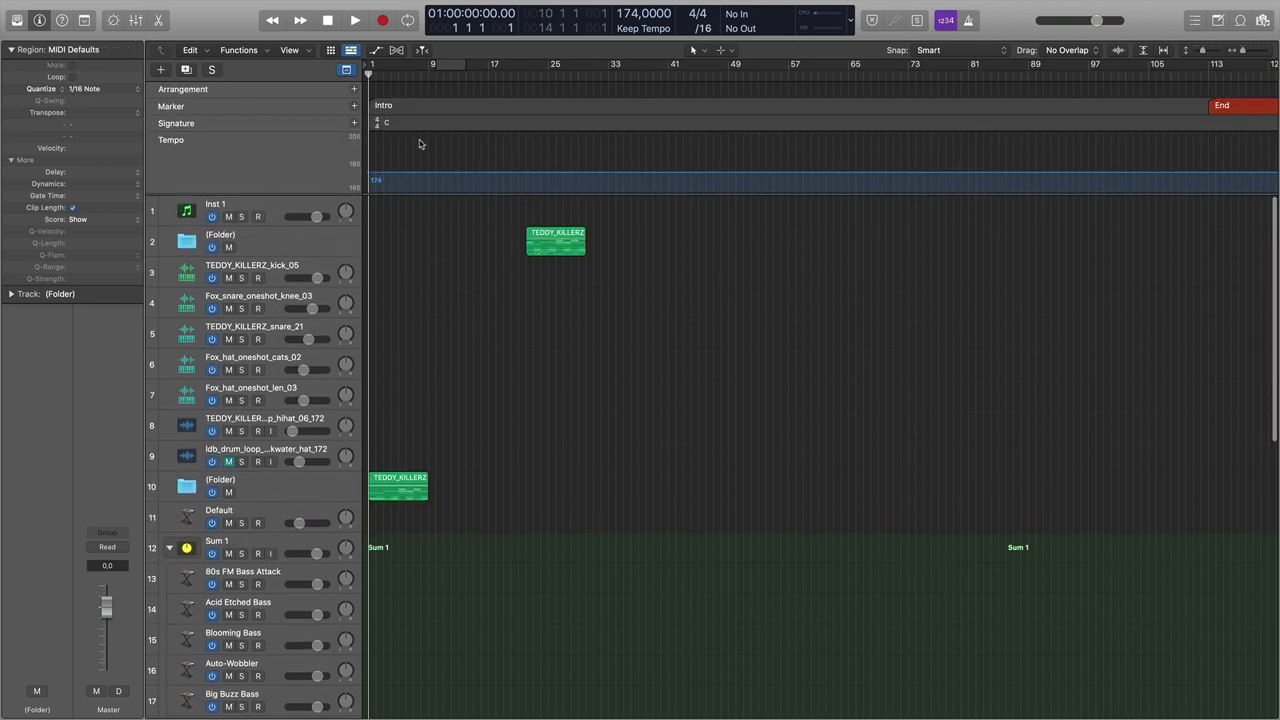
pyautogui.click(488, 76)
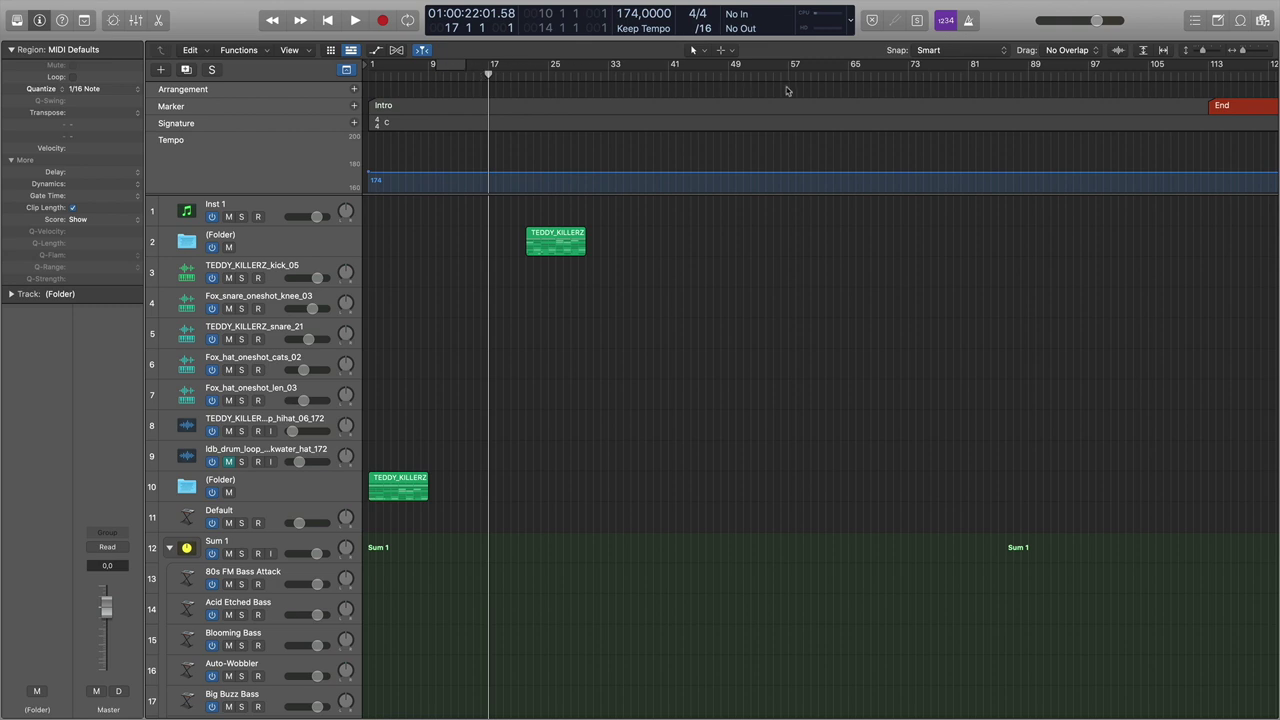
pyautogui.press('super+Right')
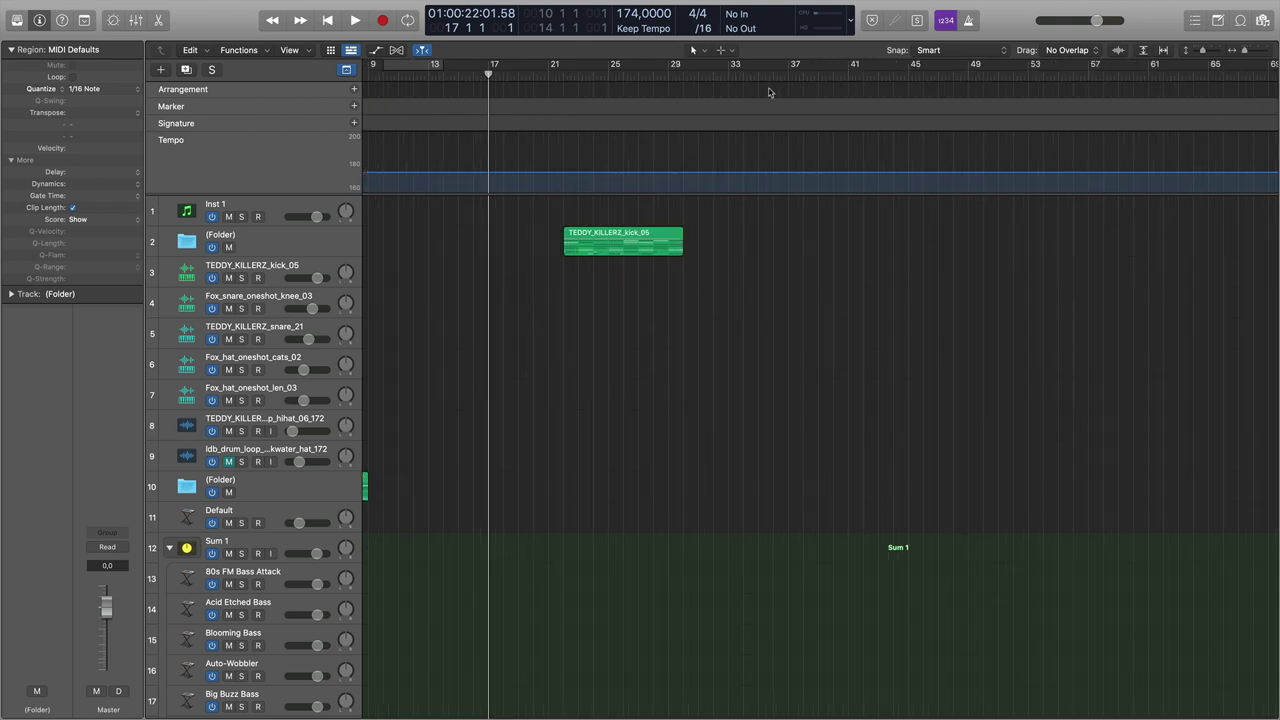
pyautogui.hscroll(-5, 716, 113)
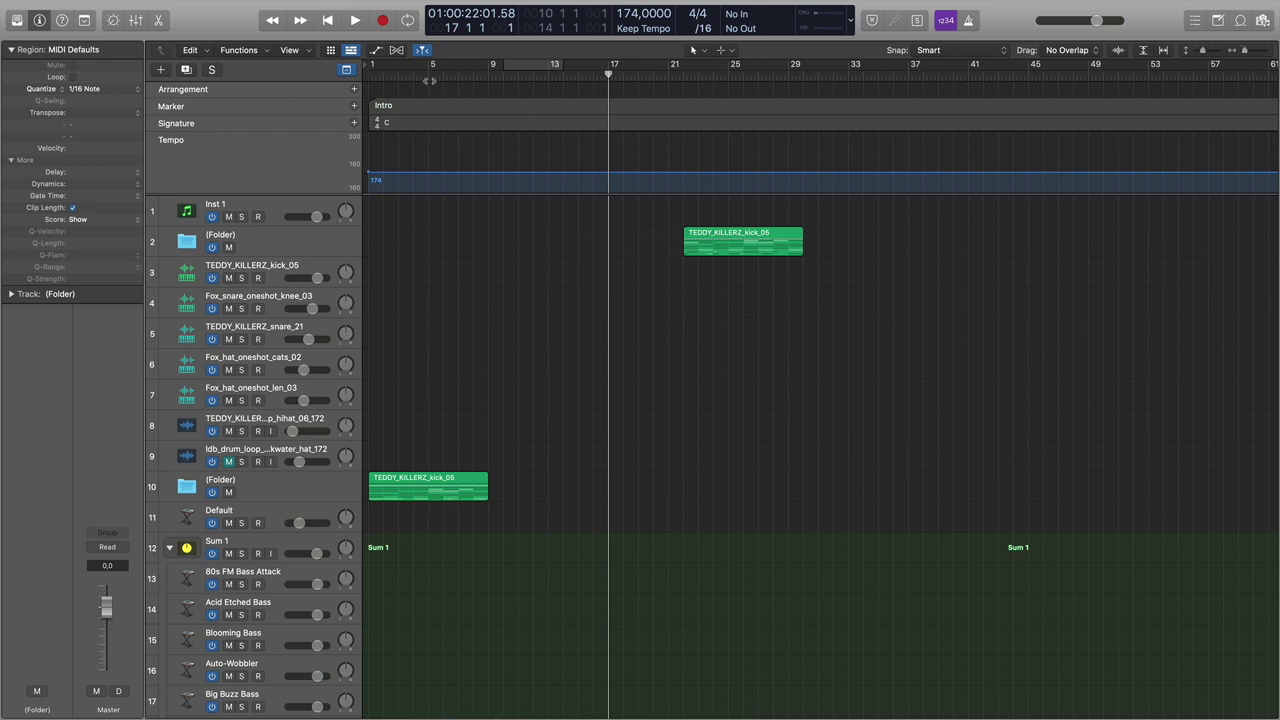
pyautogui.press('super+Left')
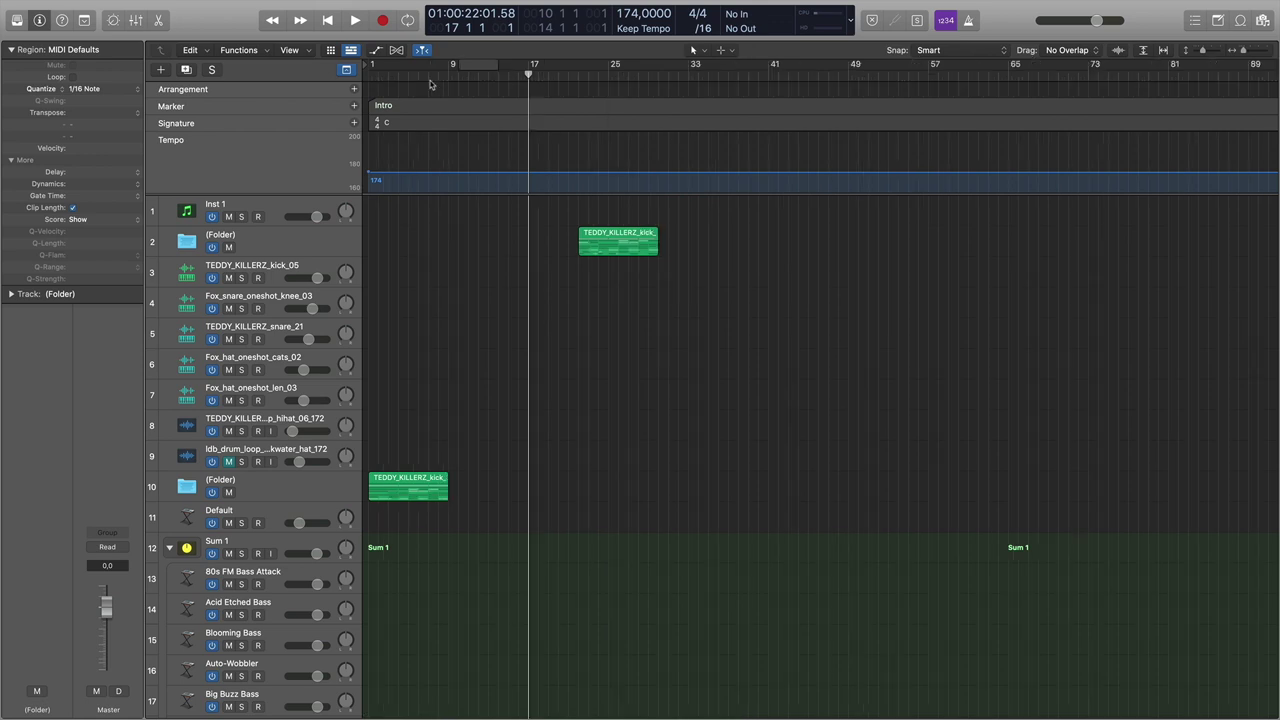
pyautogui.rightClick(530, 108)
pyautogui.click(541, 114)
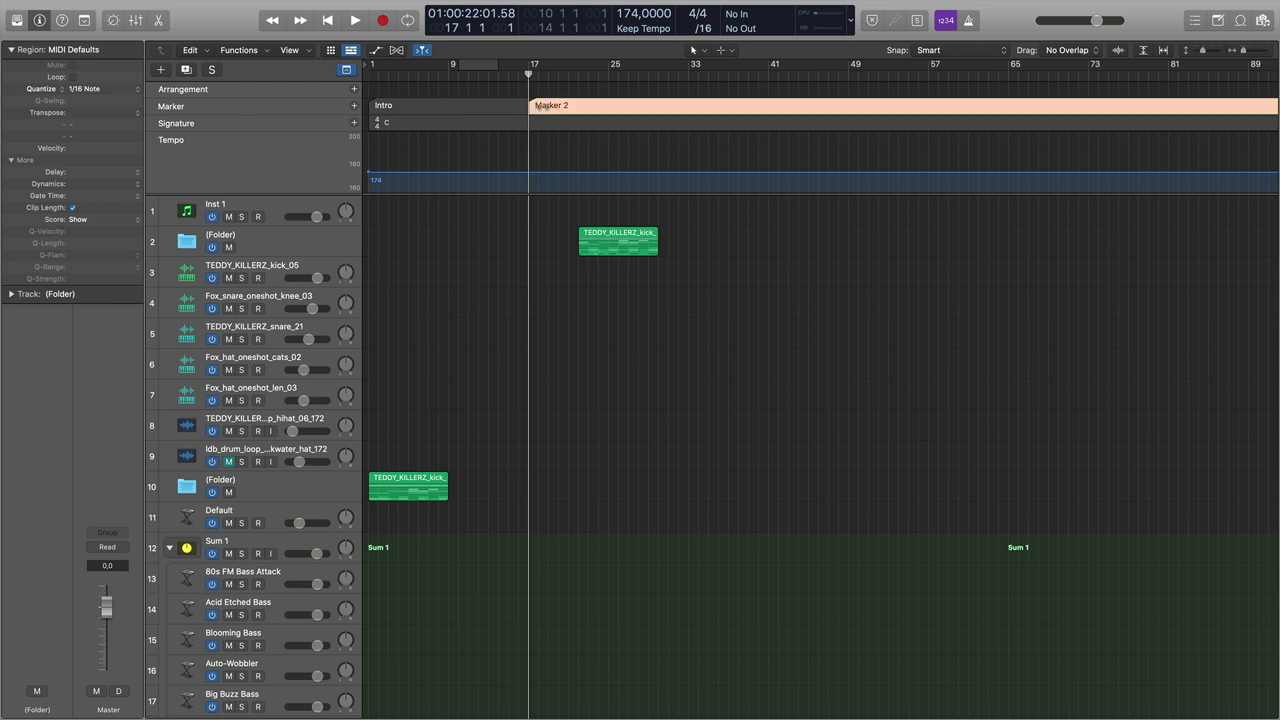
pyautogui.doubleClick(541, 106)
pyautogui.write('Drop')
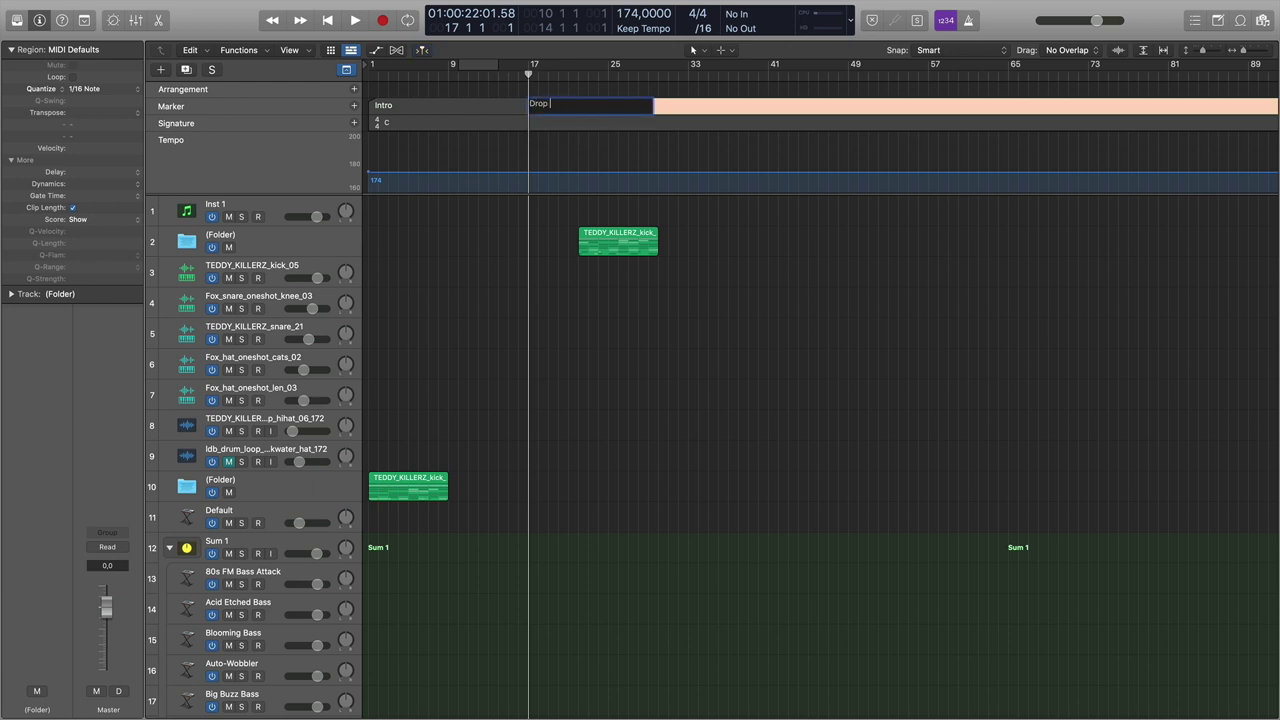
pyautogui.press('Return')
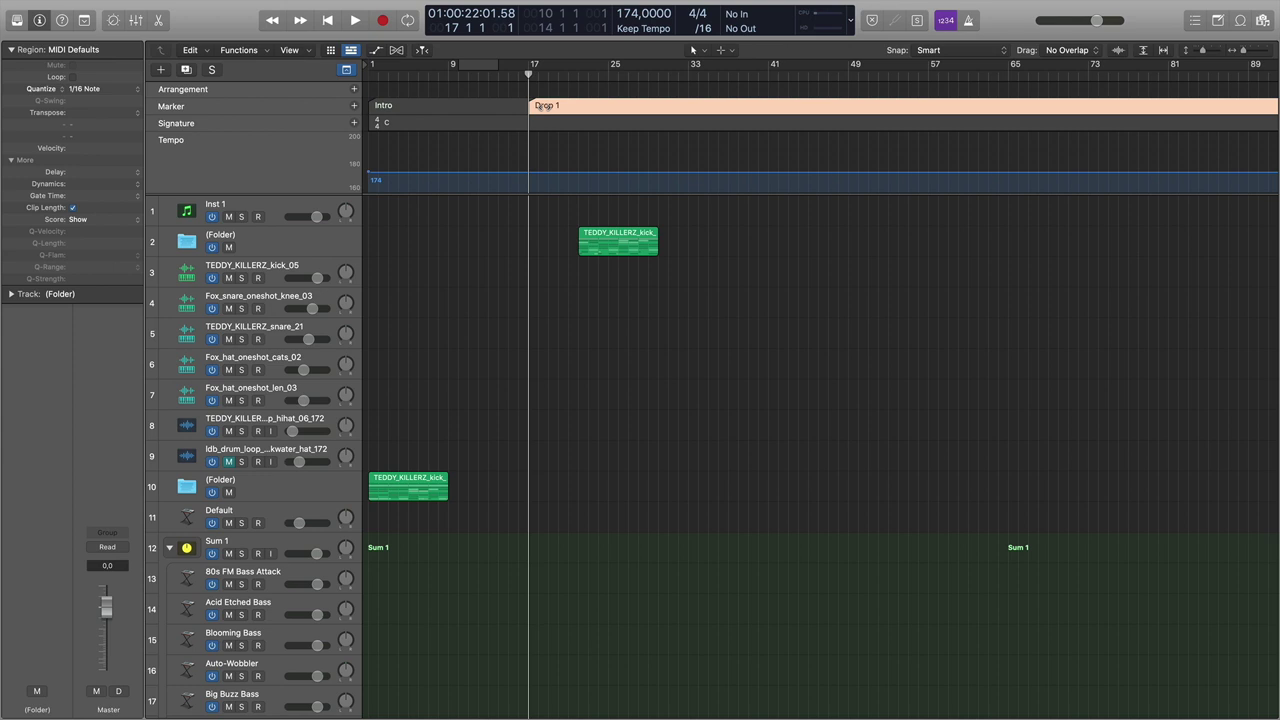
# Move the opening section's folder region to the Drop 1 marker at bar 17 and place a copy directly after it at bar 25.
pyautogui.press('super+Left')
pyautogui.press('super+Left')
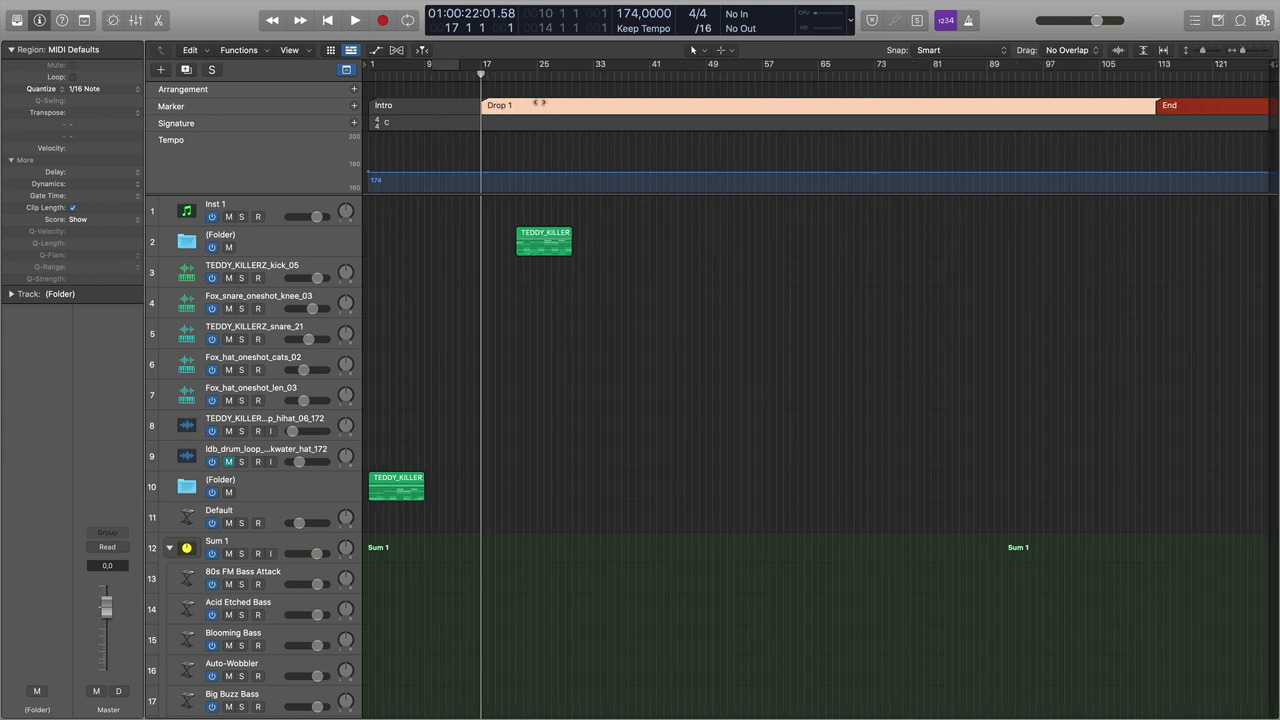
pyautogui.click(515, 450)
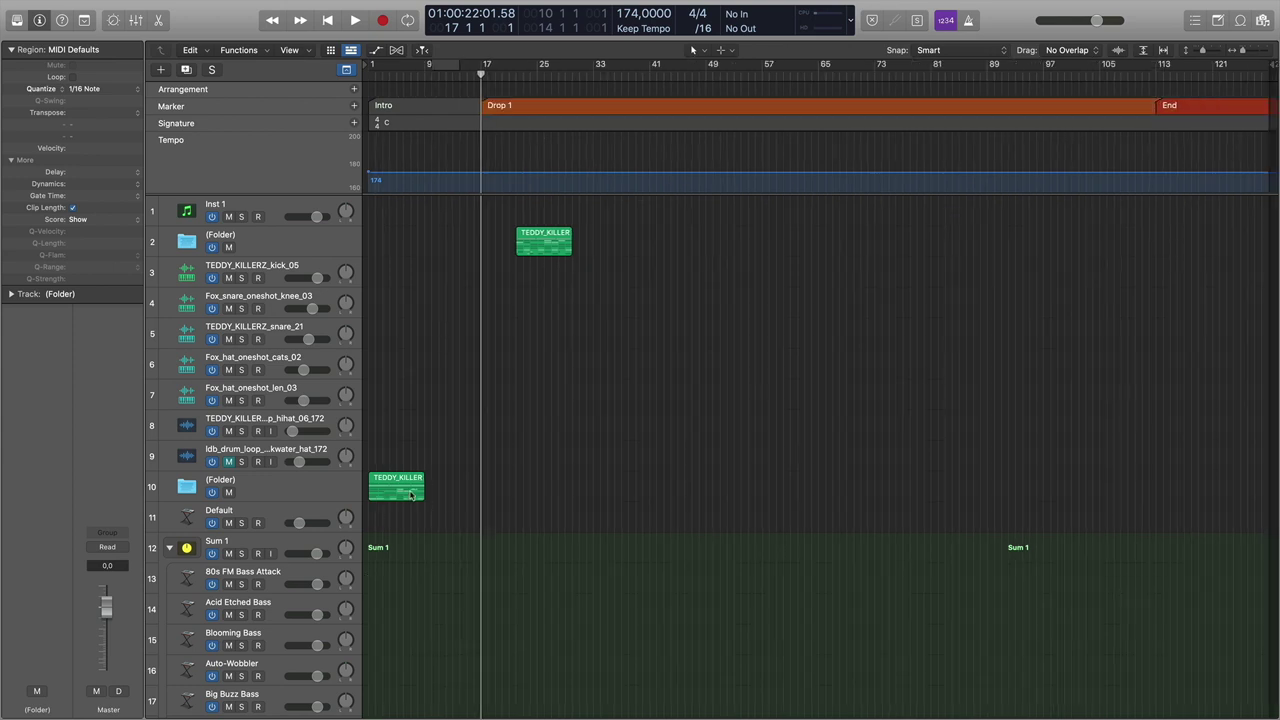
pyautogui.moveTo(410, 494); pyautogui.dragTo(522, 494)
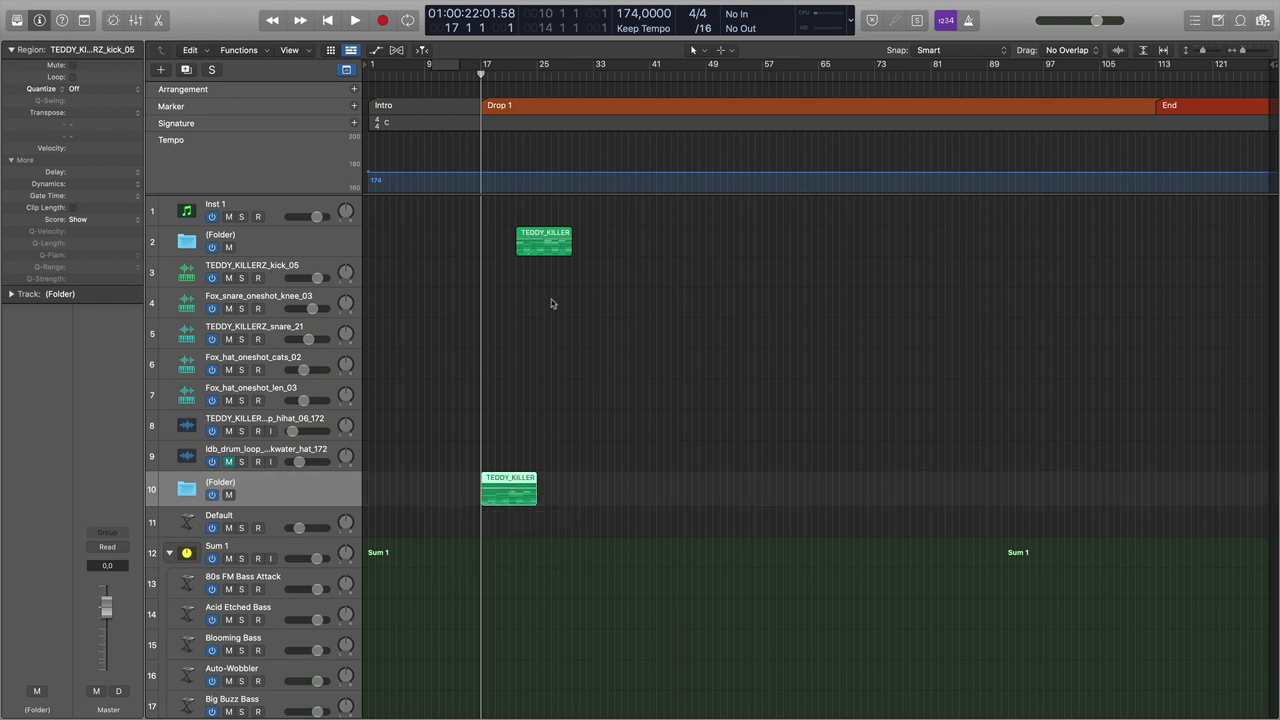
pyautogui.moveTo(512, 480); pyautogui.dragTo(569, 484)
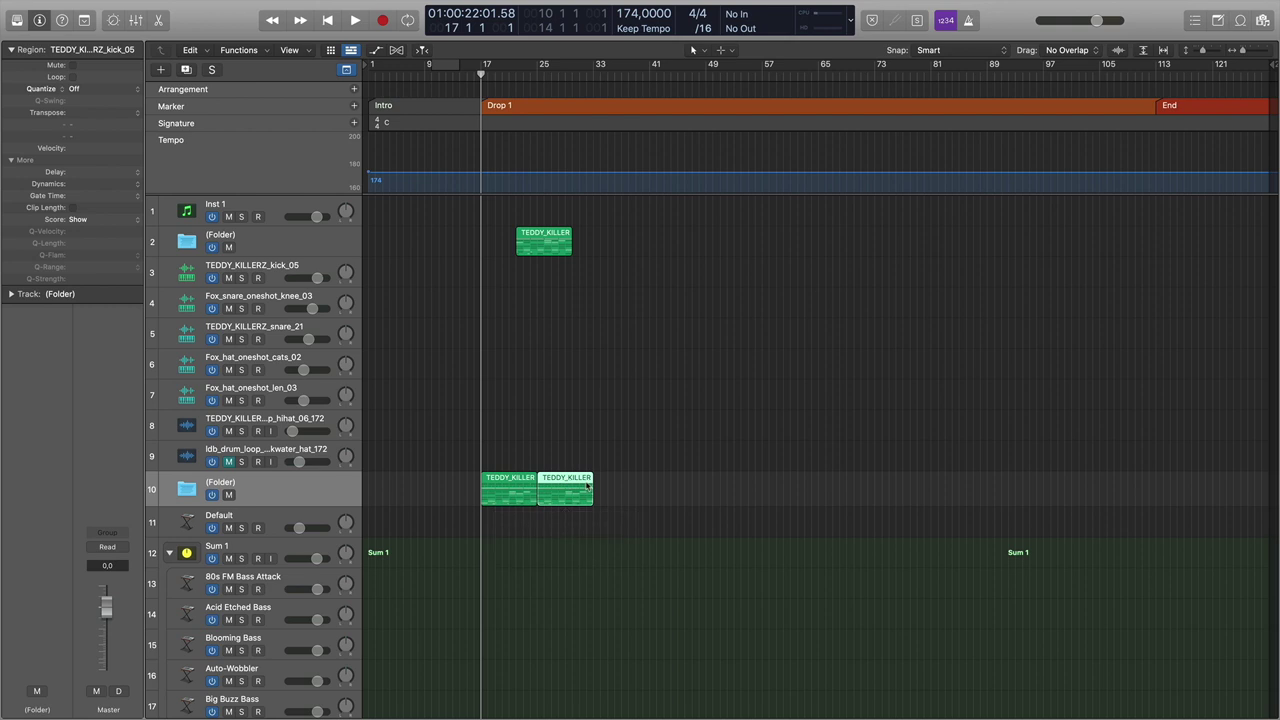
# Create a marker named Break 1 at bar 33, where the second Drop 1 folder region ends.
pyautogui.click(594, 78)
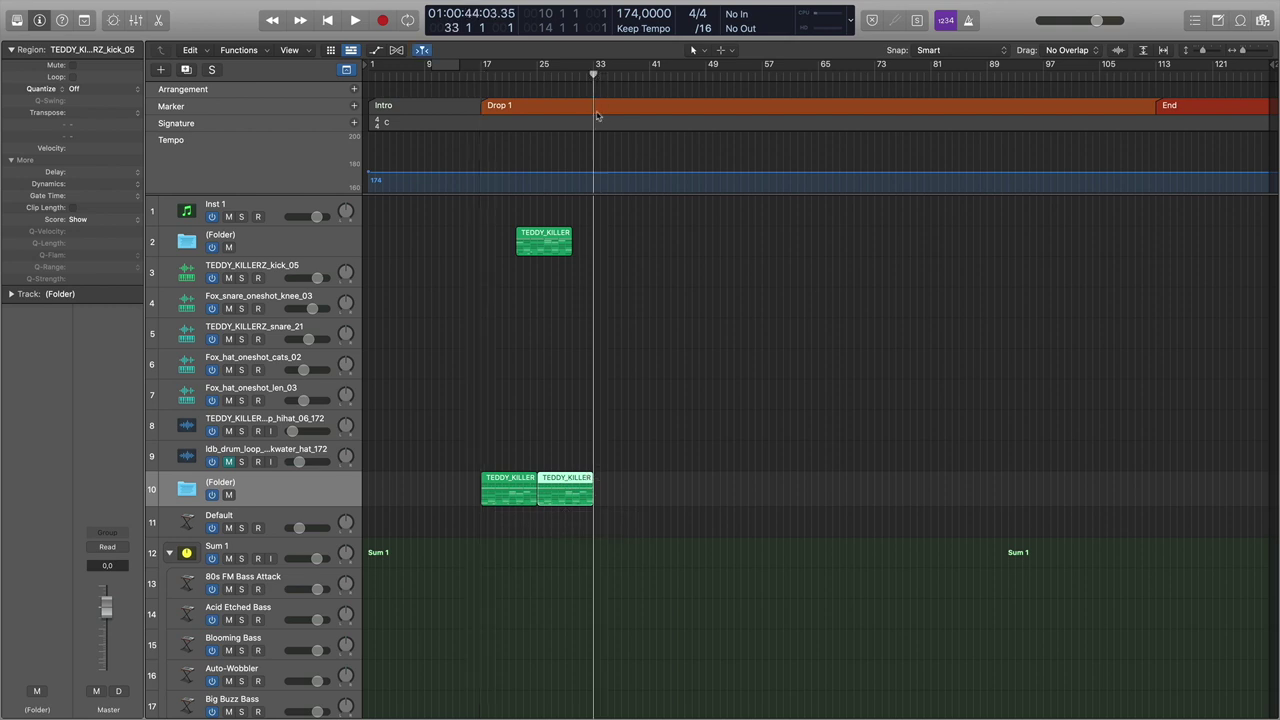
pyautogui.rightClick(593, 107)
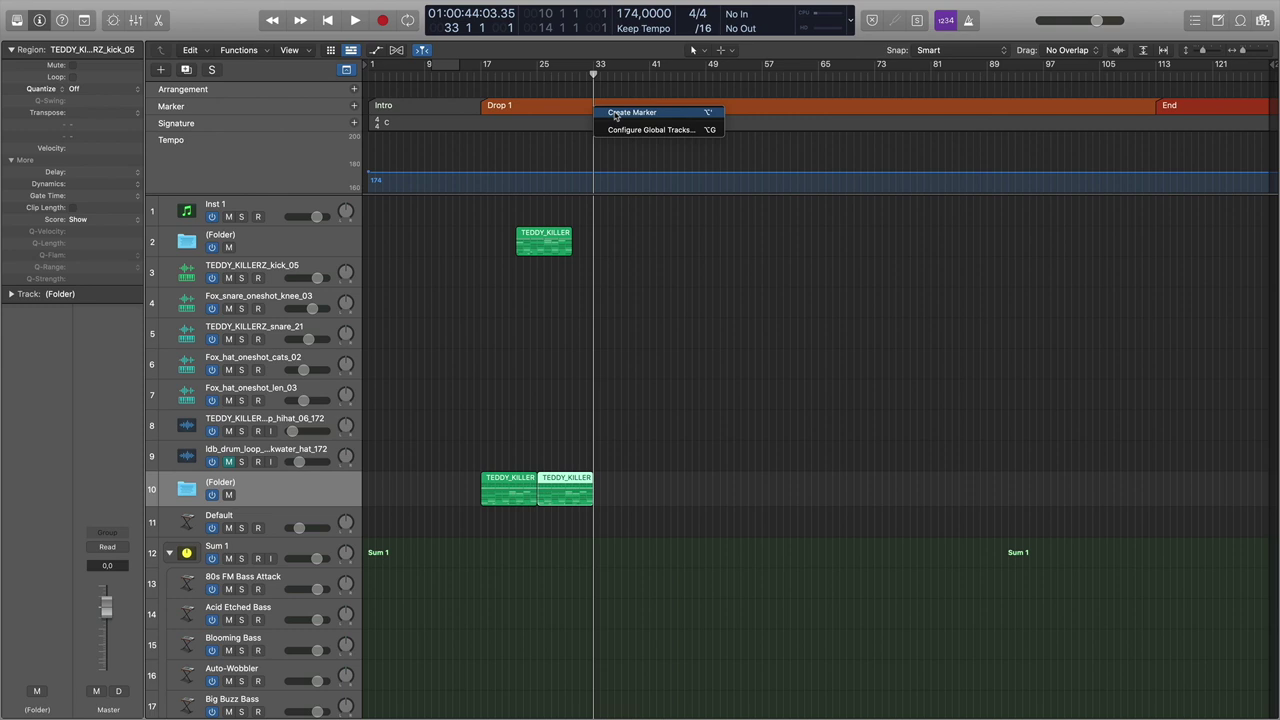
pyautogui.click(625, 111)
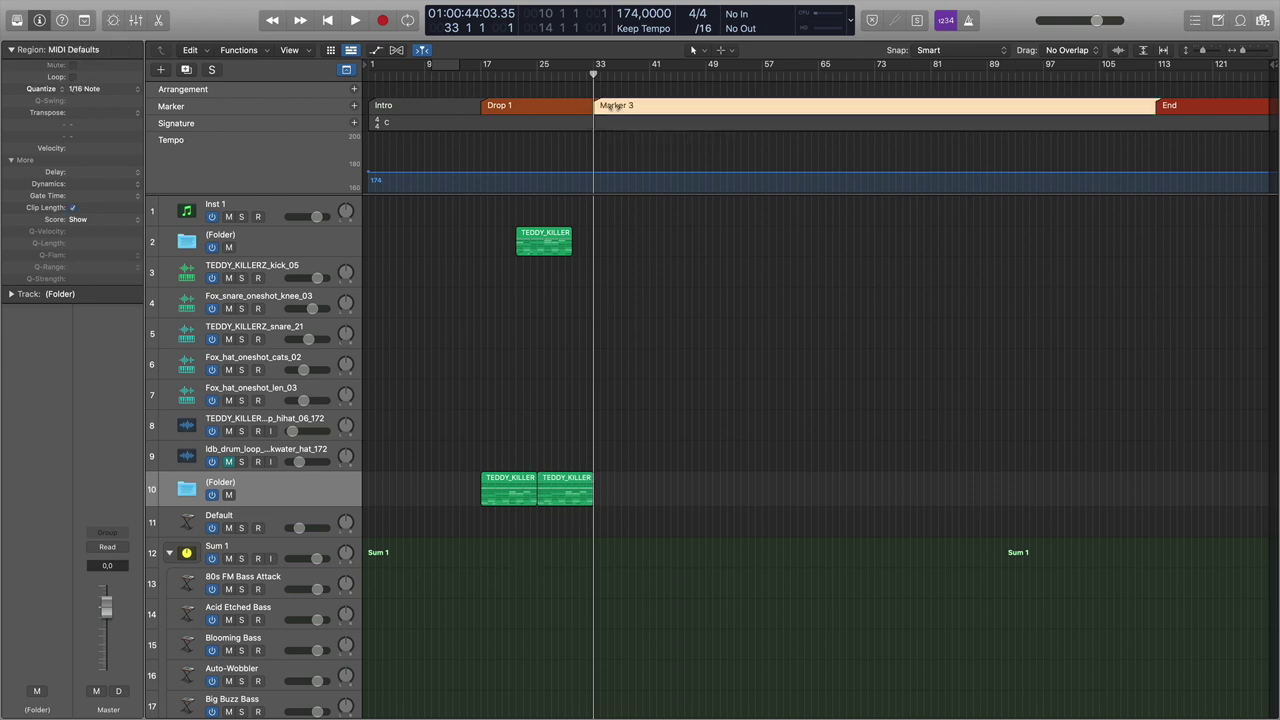
pyautogui.doubleClick(612, 105)
pyautogui.write('Break')
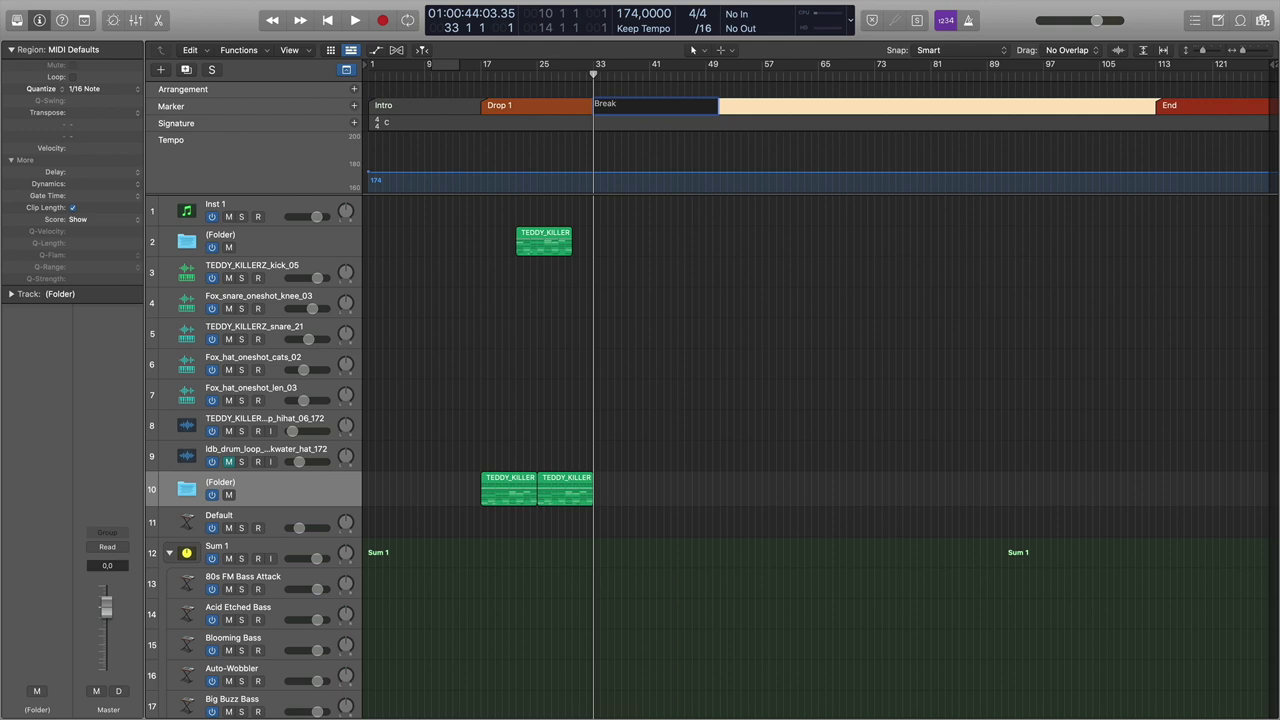
pyautogui.write(' 1')
pyautogui.press('Return')
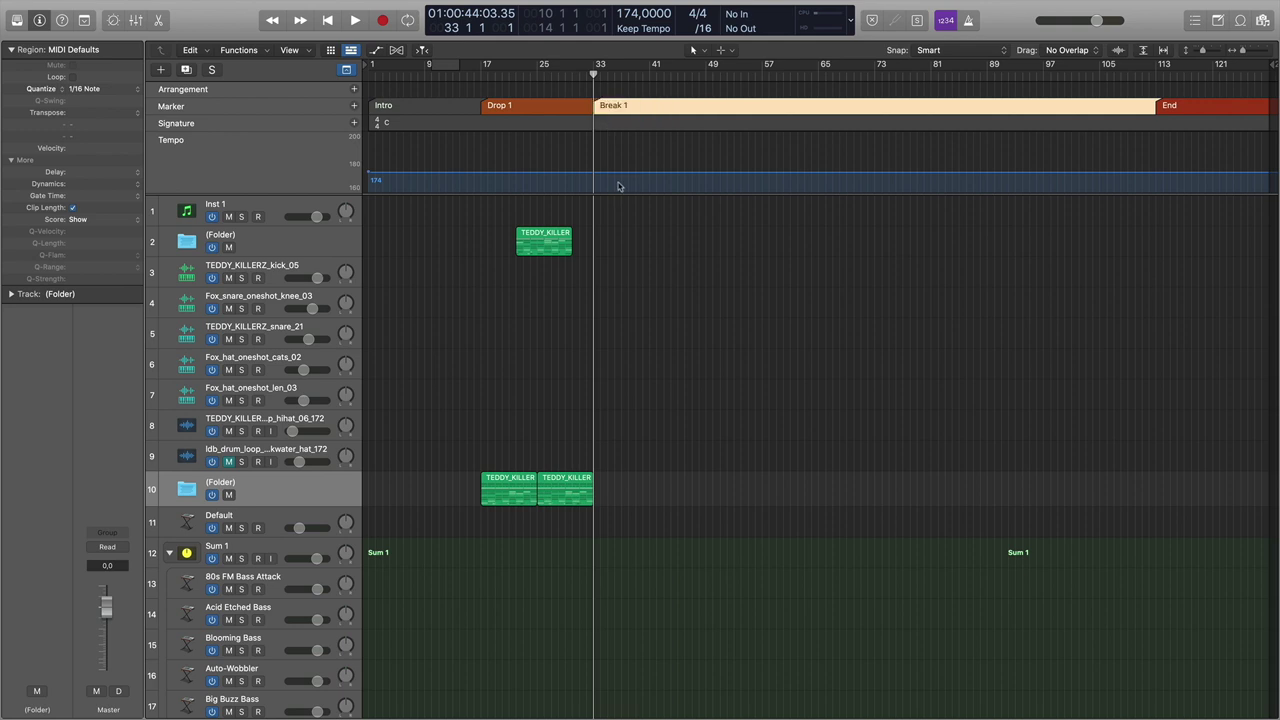
# Move the SDU_Bass_Loop folder region to the Break 1 marker at bar 33 and place a copy directly after it at bar 45.
pyautogui.scroll(-10, 590, 290)
pyautogui.moveTo(465, 585); pyautogui.dragTo(706, 581)
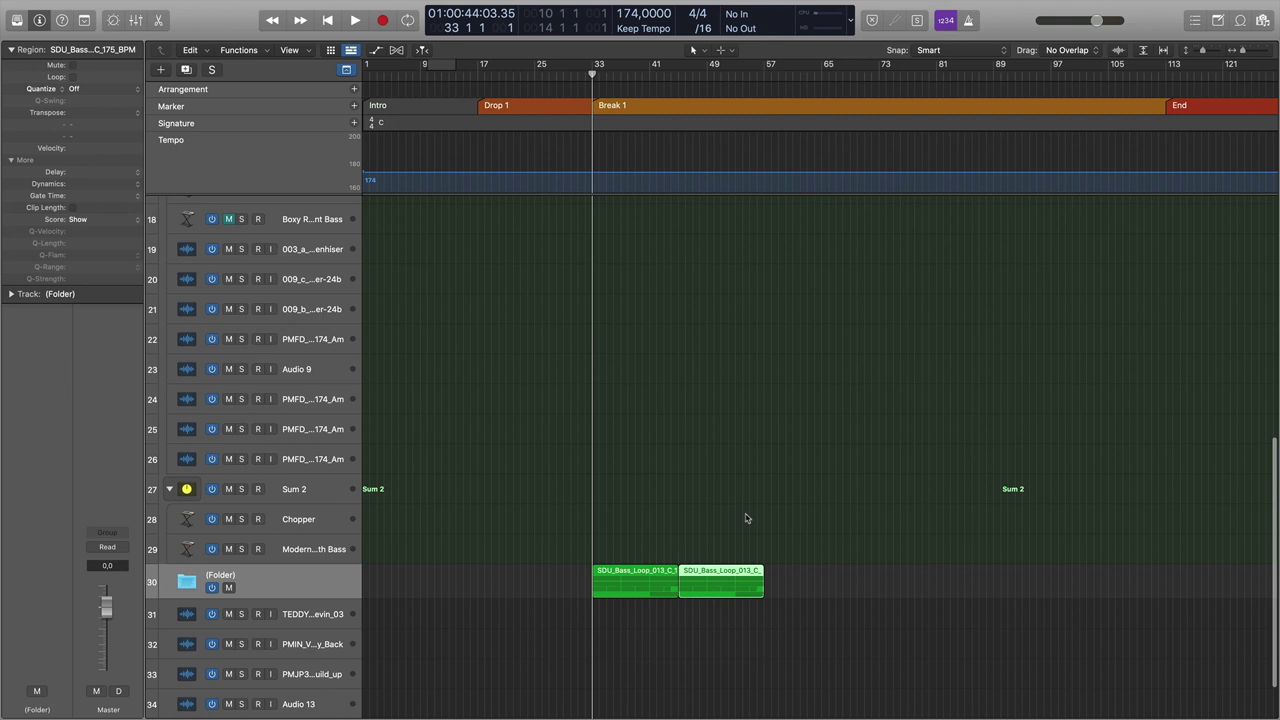
# Create a marker named Drop 2 at bar 57, at the end of the Break 1 folder regions.
pyautogui.click(764, 75)
pyautogui.scroll(6, 790, 502)
pyautogui.scroll(5, 790, 502)
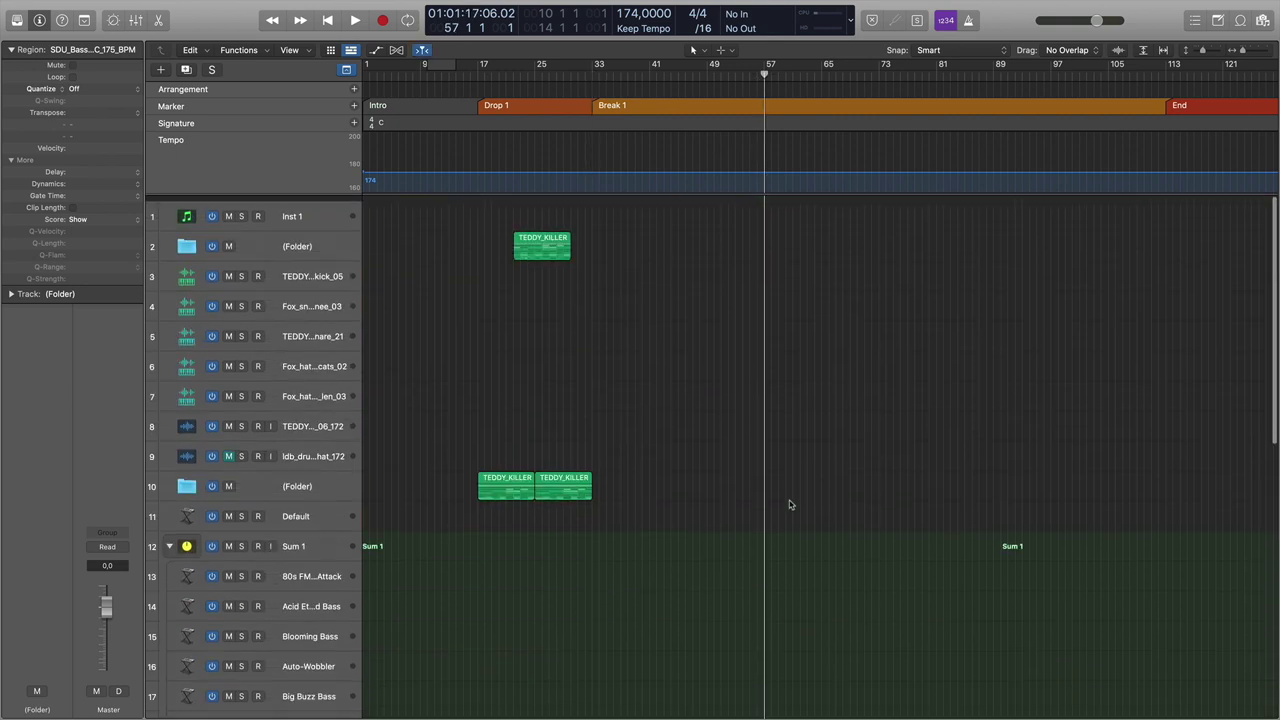
pyautogui.rightClick(768, 108)
pyautogui.click(803, 112)
pyautogui.doubleClick(773, 108)
pyautogui.write('D')
pyautogui.press('Return')
# Move the folder region on track 2 to the Drop 2 marker at bar 57, repeat it once and set the playhead to bar 73.
pyautogui.click(535, 240)
pyautogui.moveTo(538, 242); pyautogui.dragTo(779, 239)
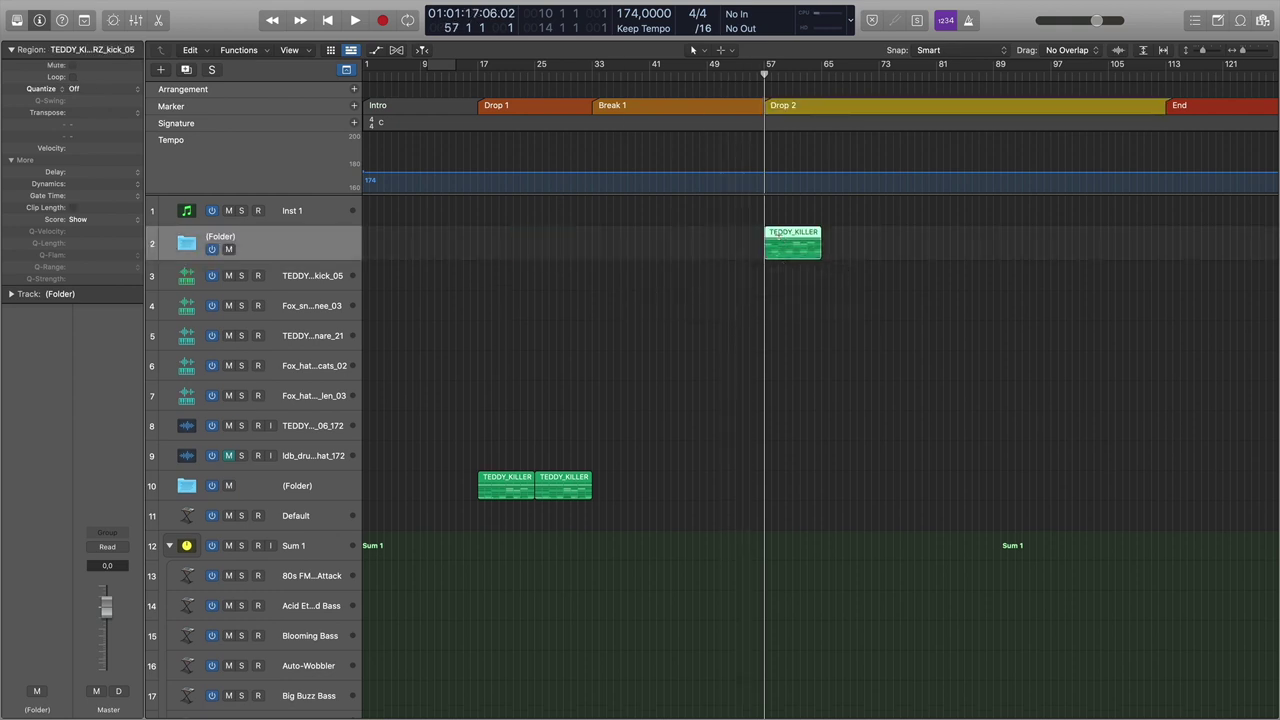
pyautogui.press('super+r')
pyautogui.click(880, 76)
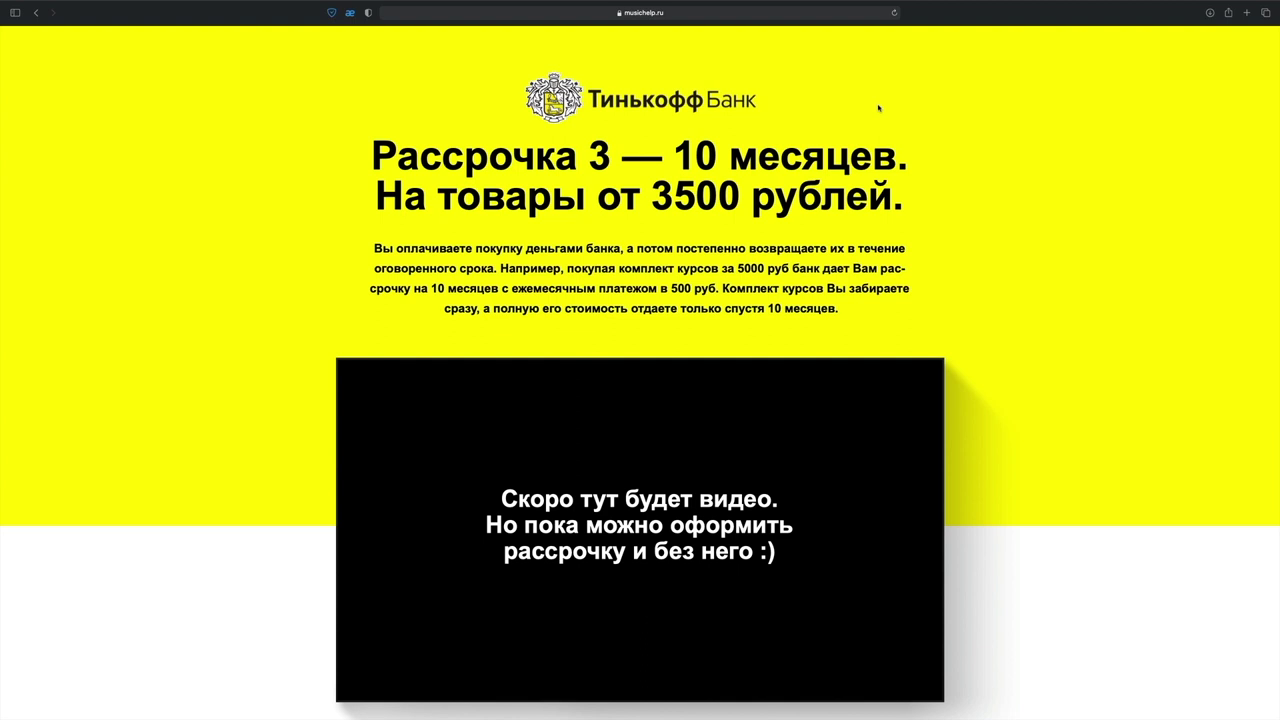
# In the browser, review the musichelp.ru installment page with its borrower requirements, bank commission and Logic Pro X course lists.
pyautogui.scroll(-5, 879, 107)
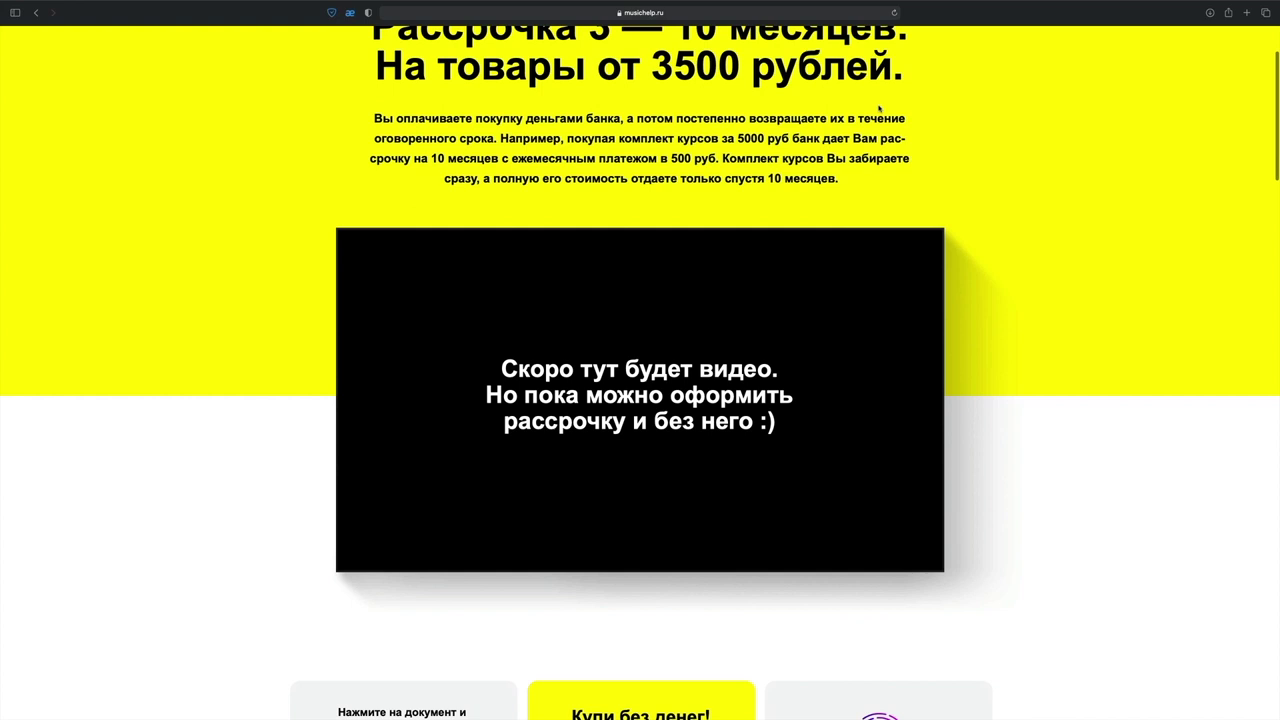
pyautogui.scroll(-5, 880, 110)
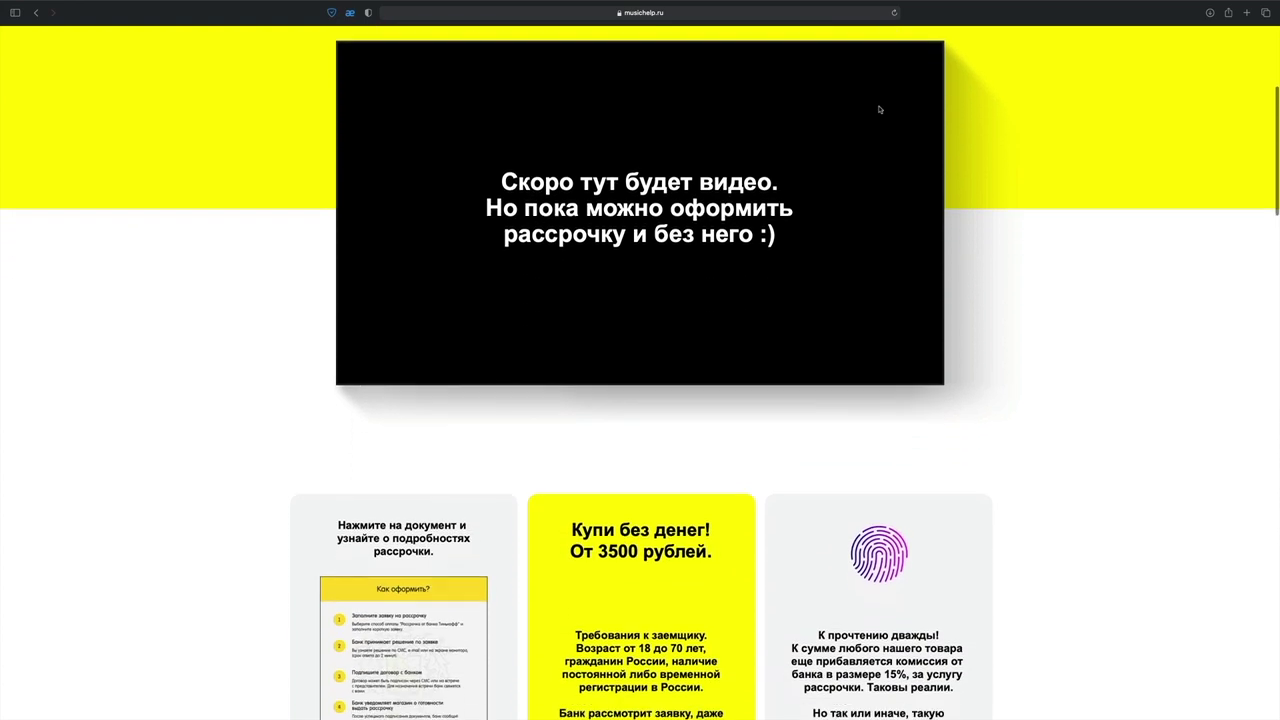
pyautogui.scroll(-4, 880, 110)
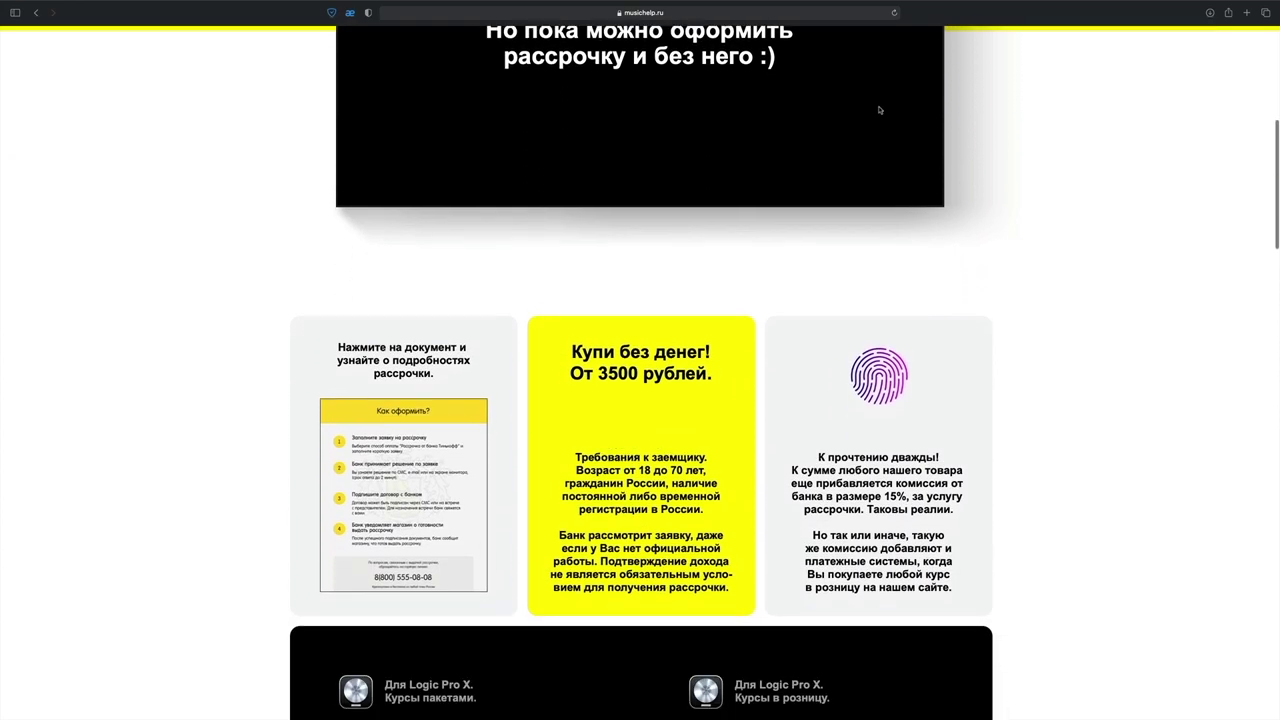
pyautogui.scroll(-3, 880, 110)
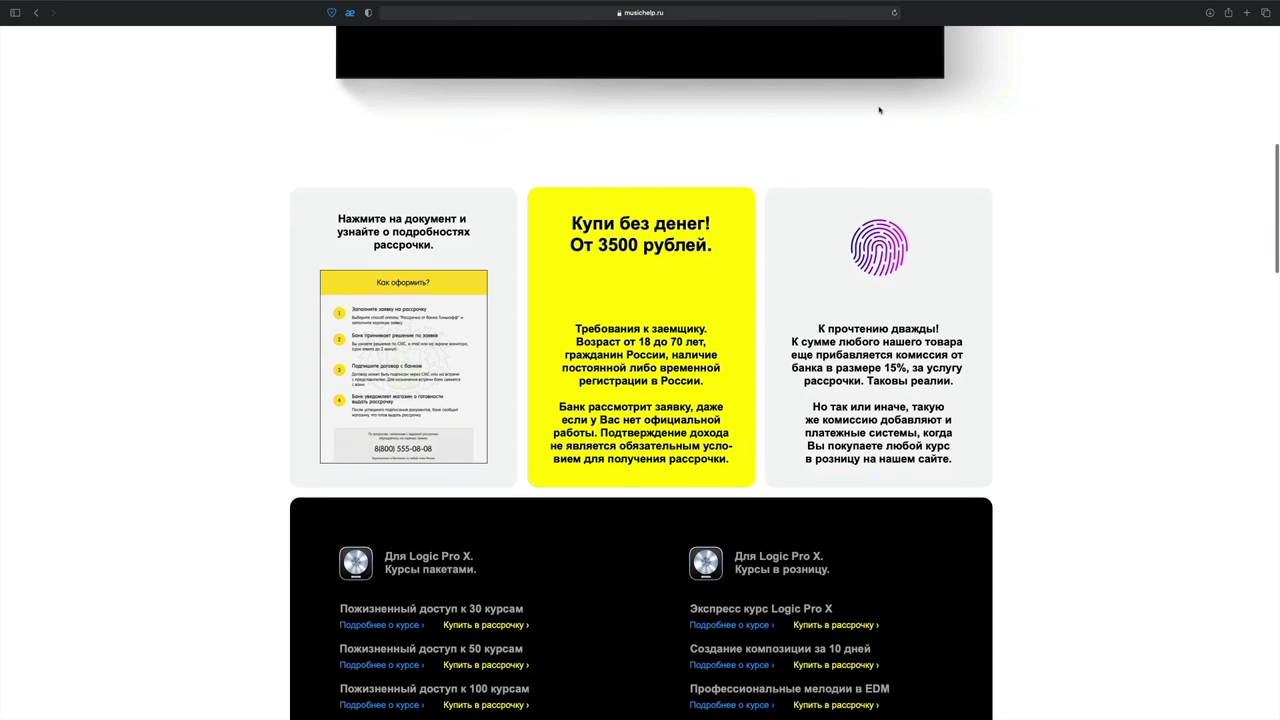
pyautogui.scroll(-4, 880, 110)
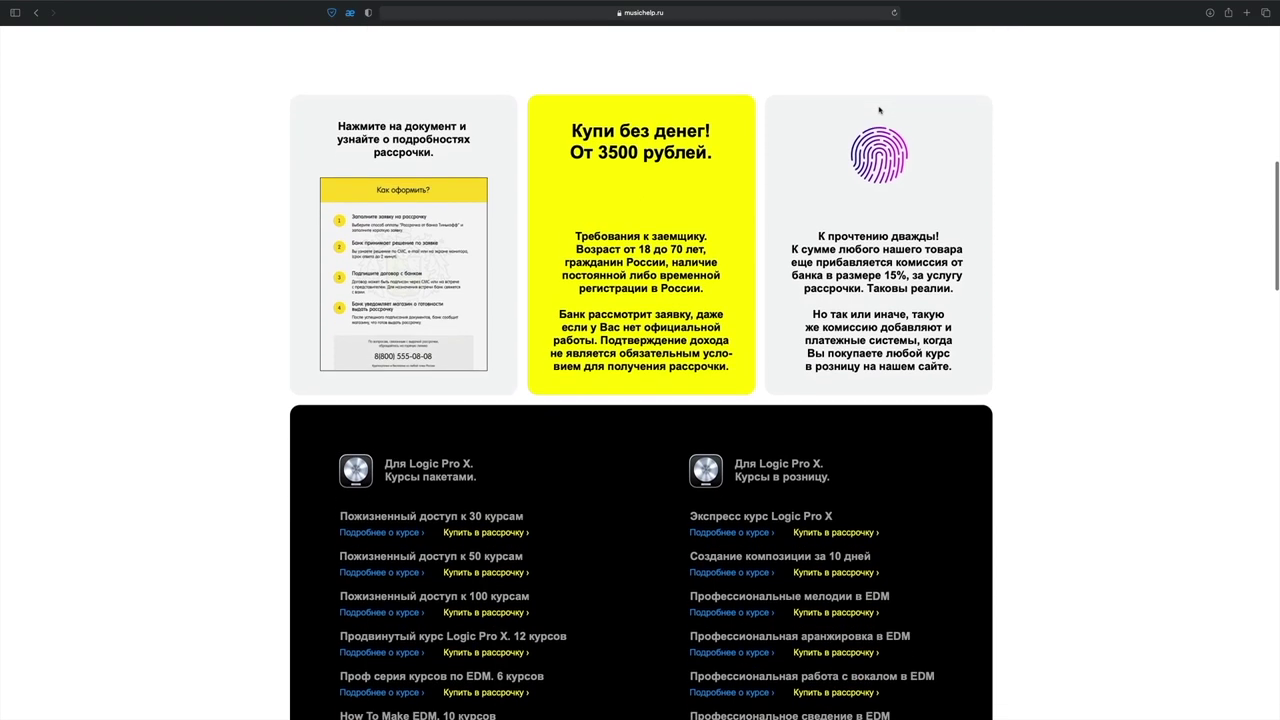
pyautogui.scroll(-1, 880, 110)
pyautogui.scroll(-1, 1008, 149)
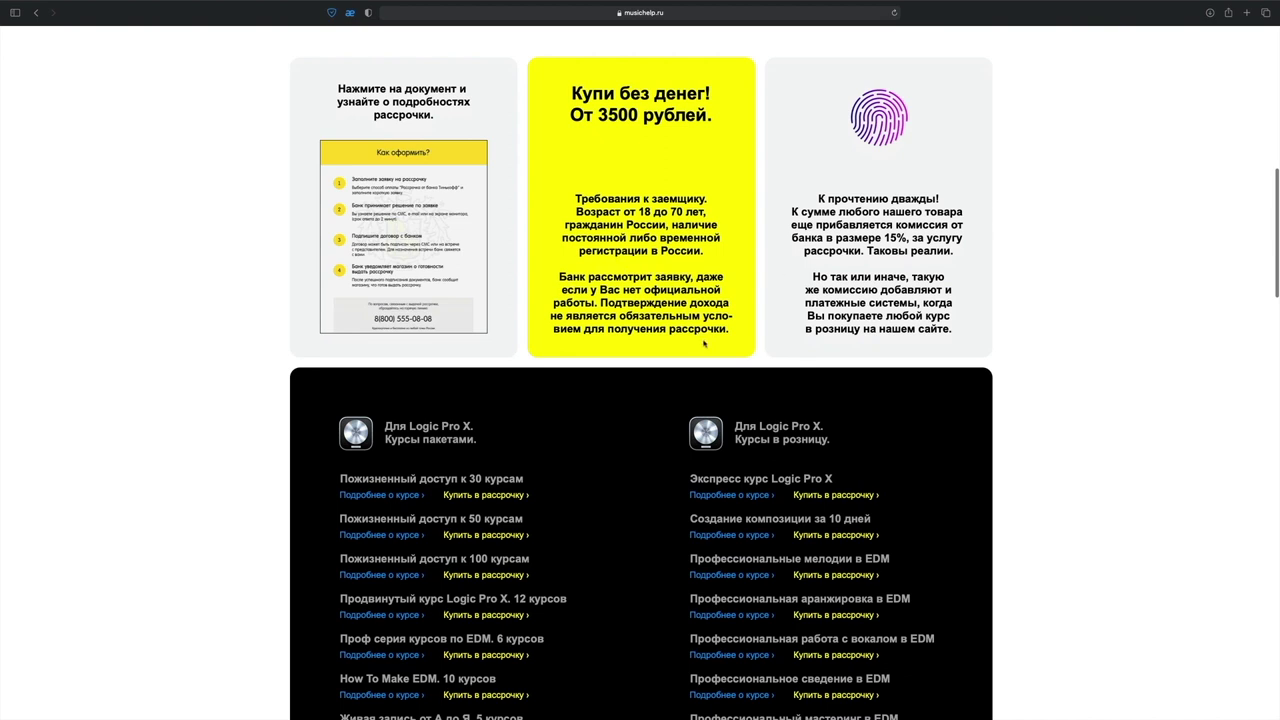
pyautogui.scroll(-5, 586, 443)
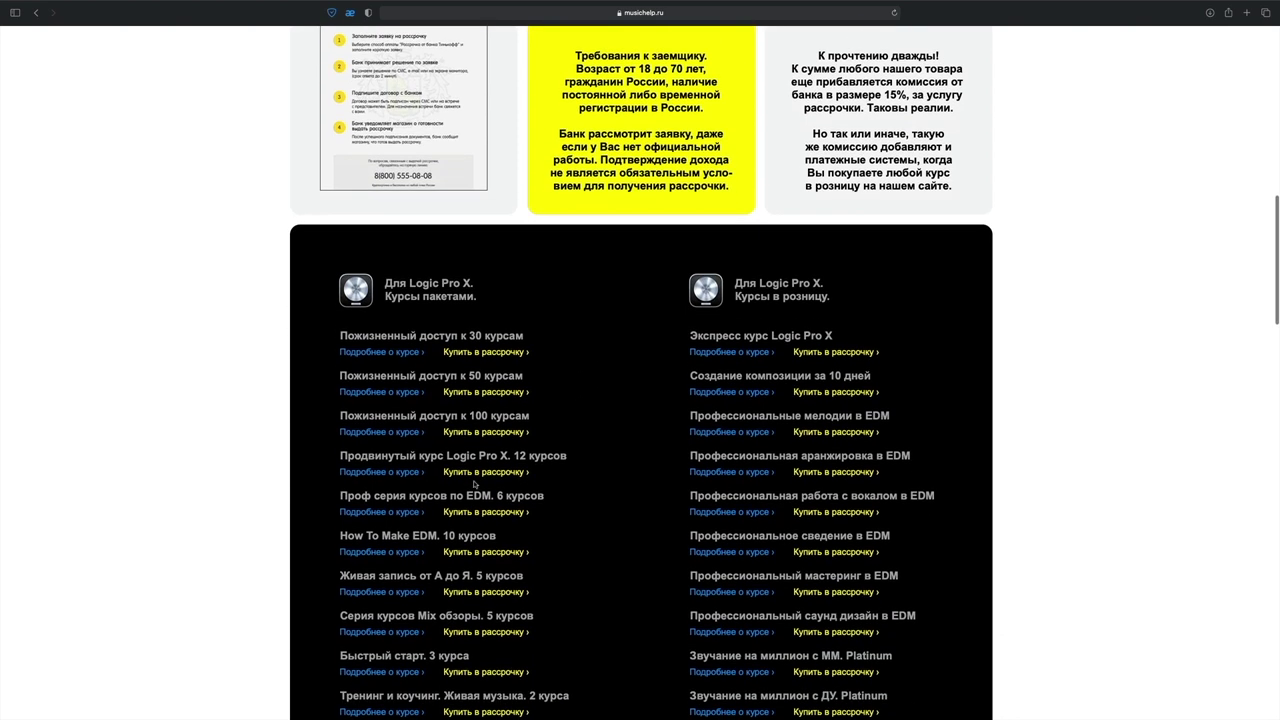
# Start an installment purchase of the advanced Logic Pro X package of 12 courses and open Tinkoff's 6-month application form.
pyautogui.click(481, 474)
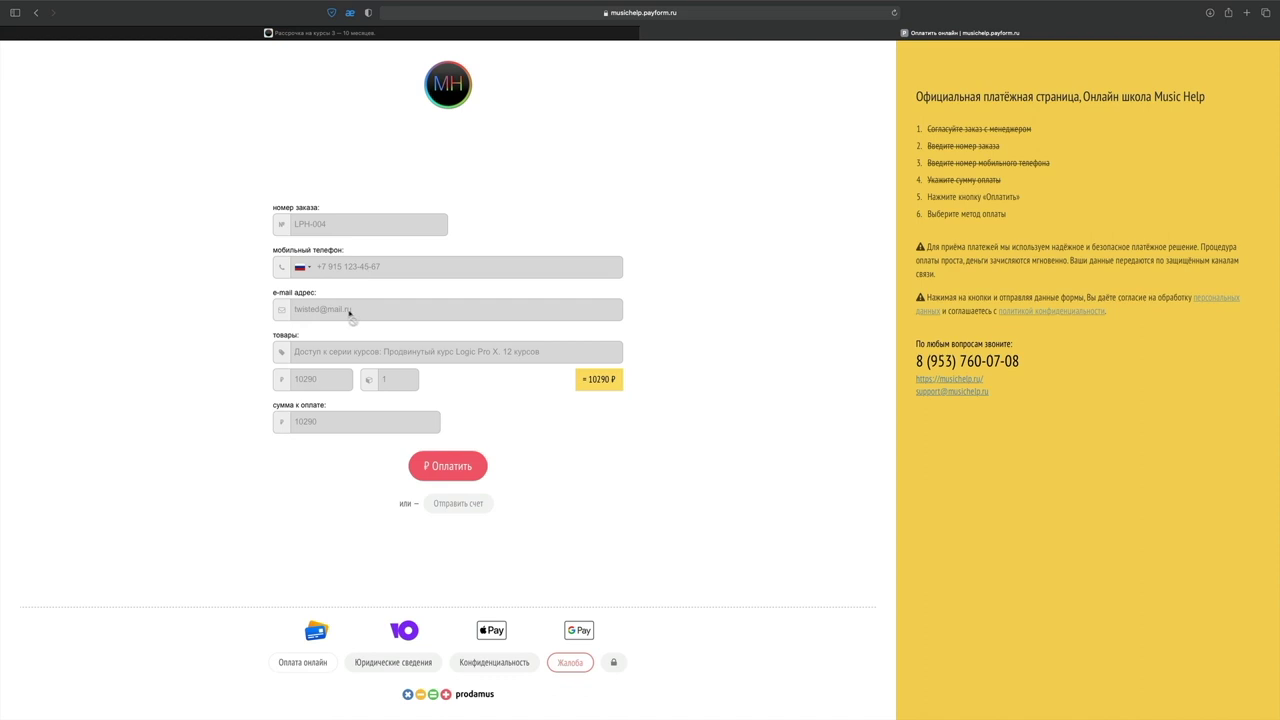
pyautogui.click(451, 472)
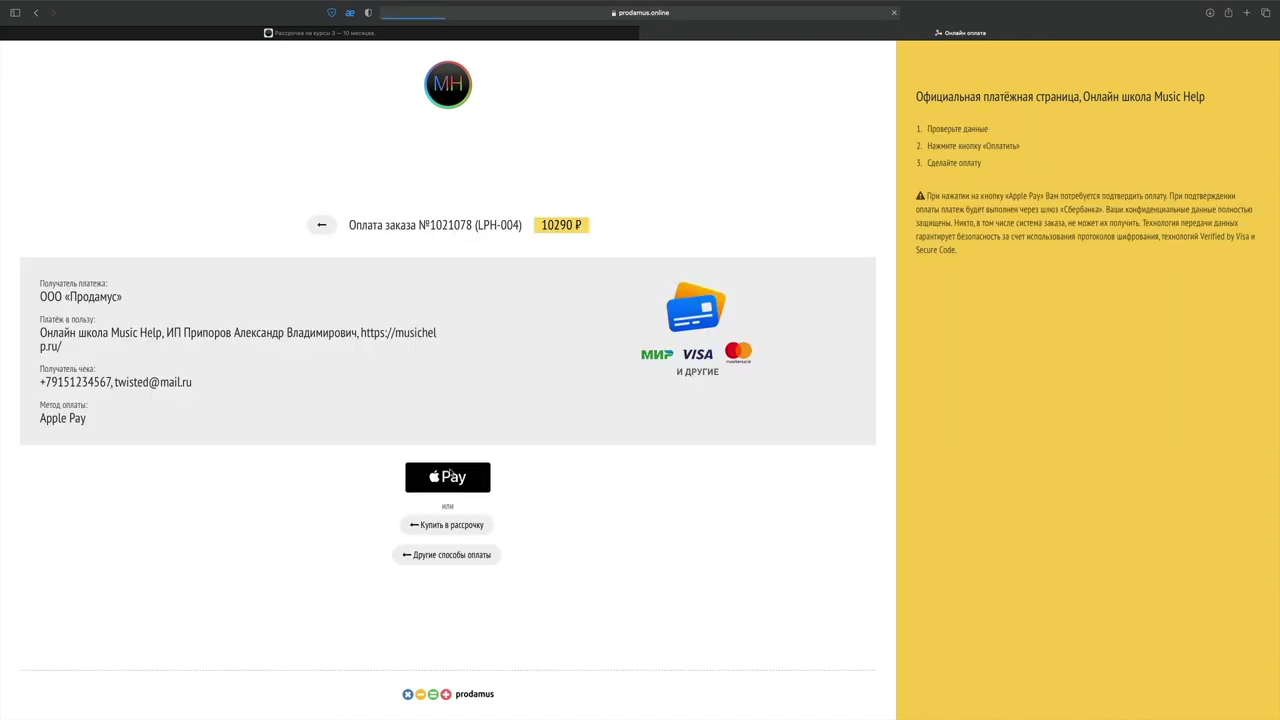
pyautogui.click(452, 528)
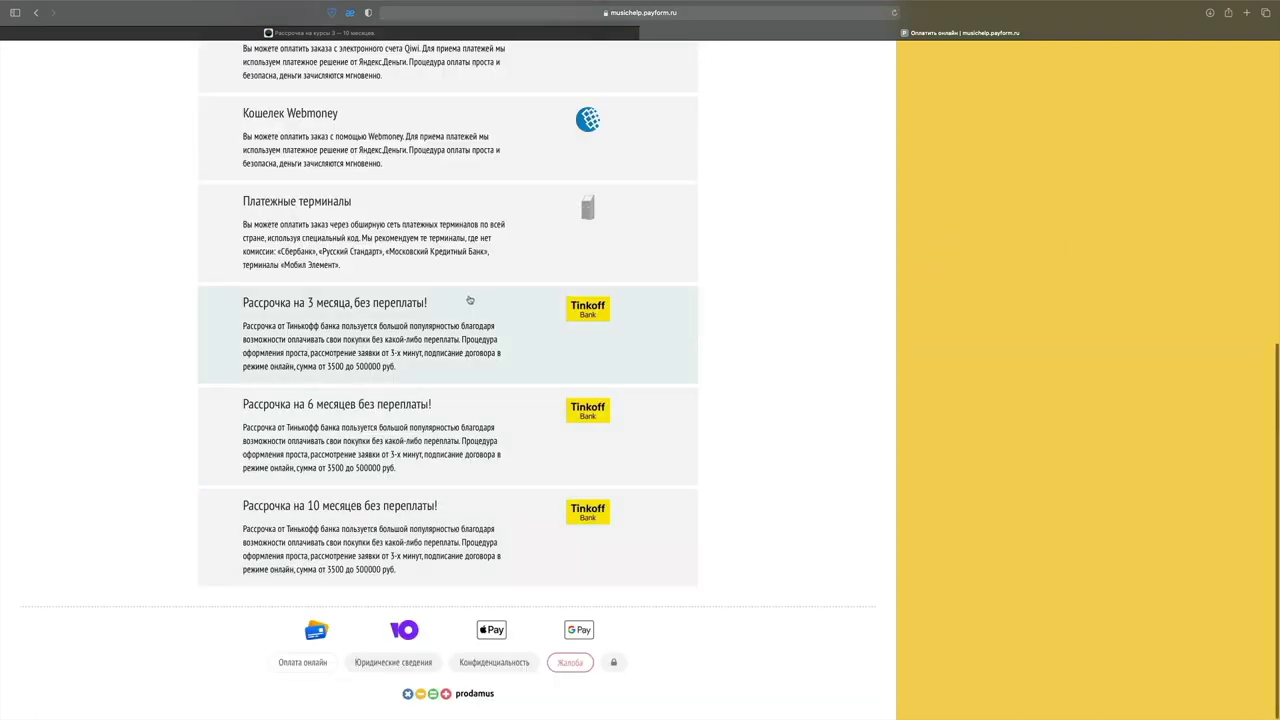
pyautogui.click(441, 423)
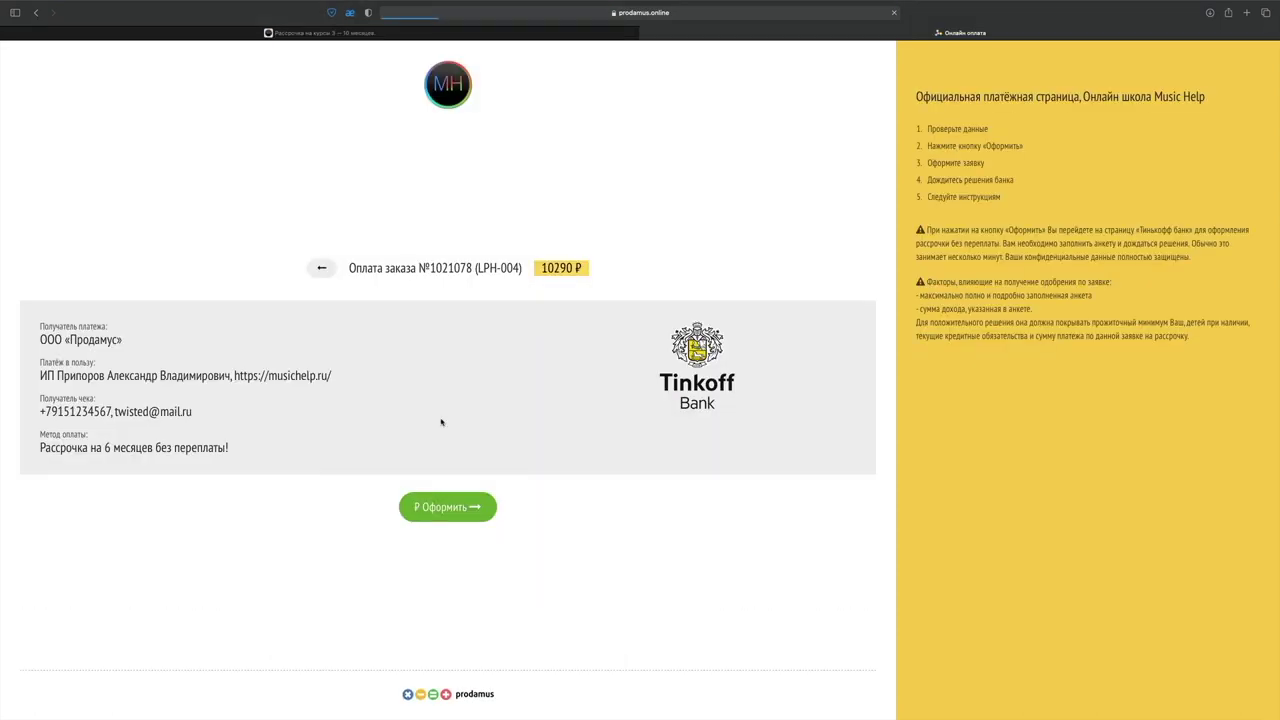
pyautogui.click(433, 507)
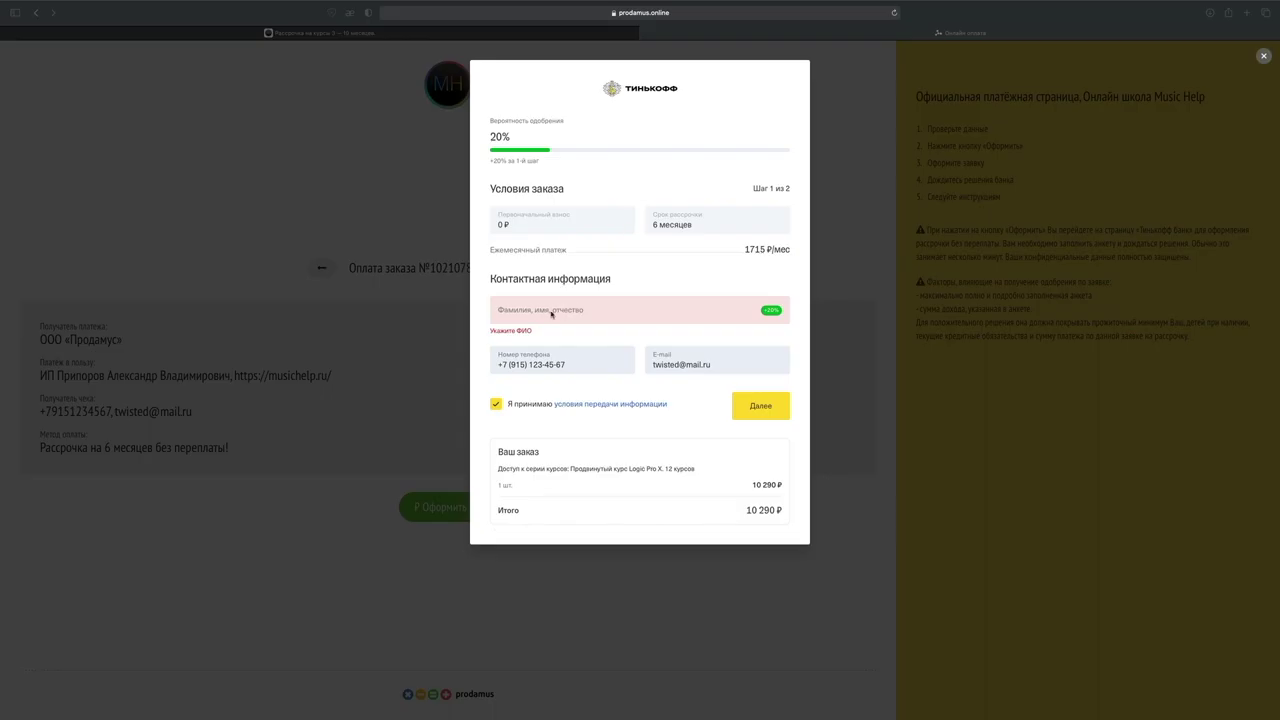
# Enter the customer's full name in the Tinkoff application, submit the contact details and return to the installment page.
pyautogui.click(520, 310)
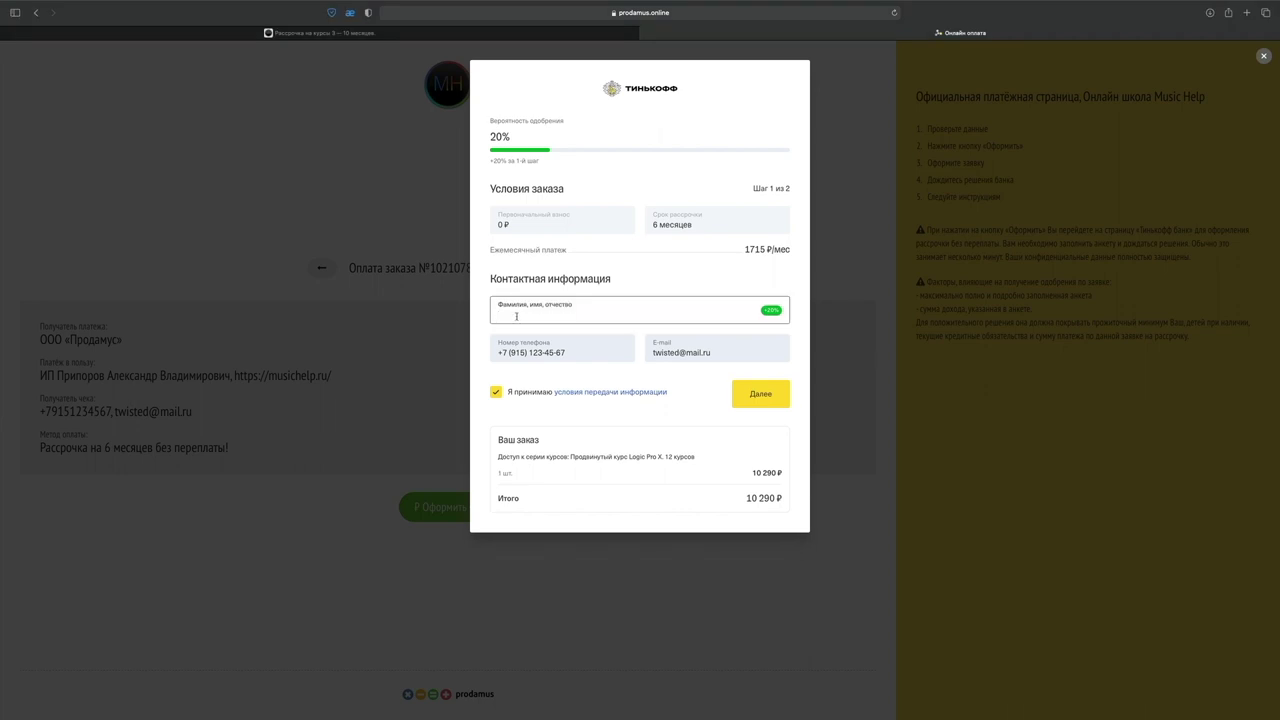
pyautogui.write('Иванов Иван Александрович')
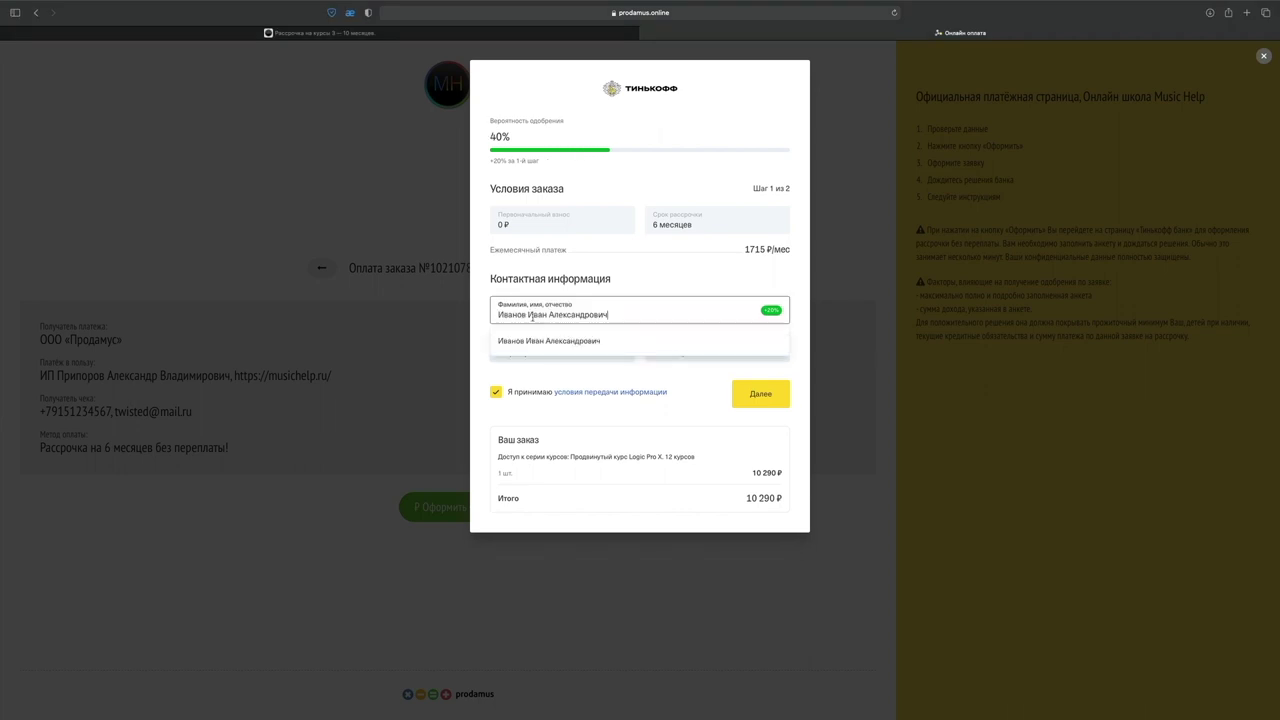
pyautogui.click(586, 349)
pyautogui.click(570, 354)
pyautogui.click(625, 347)
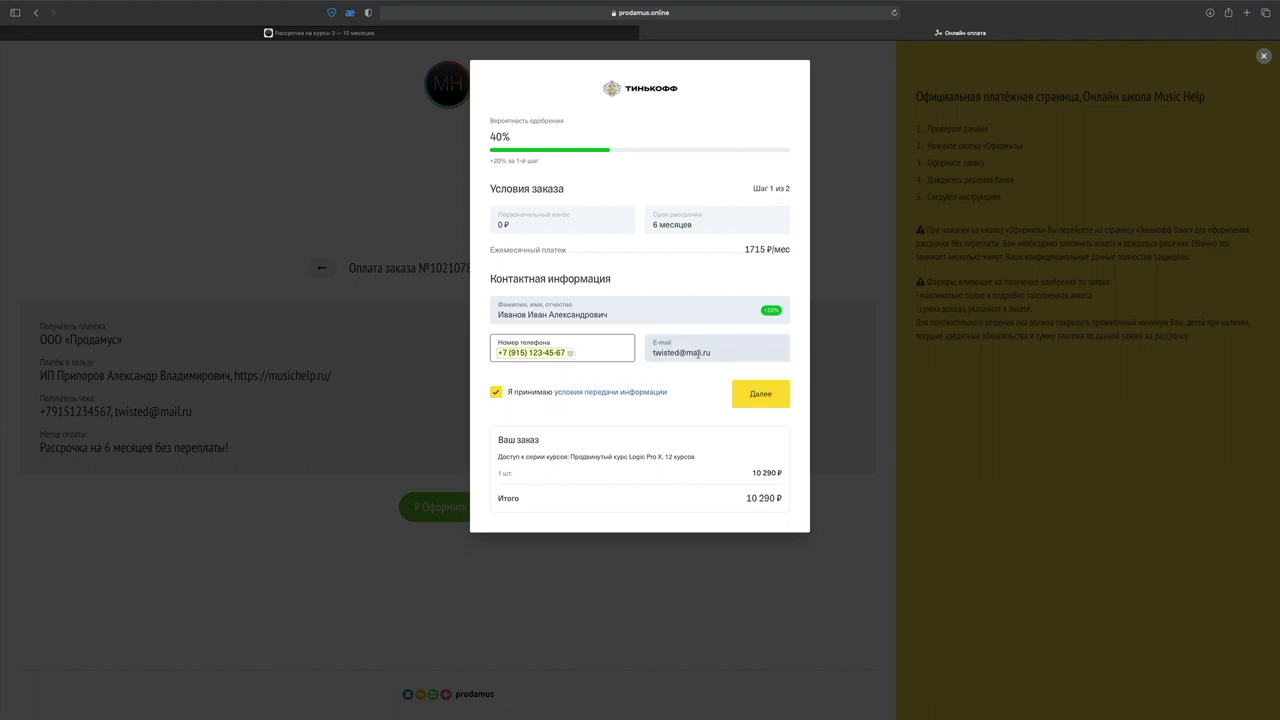
pyautogui.click(752, 397)
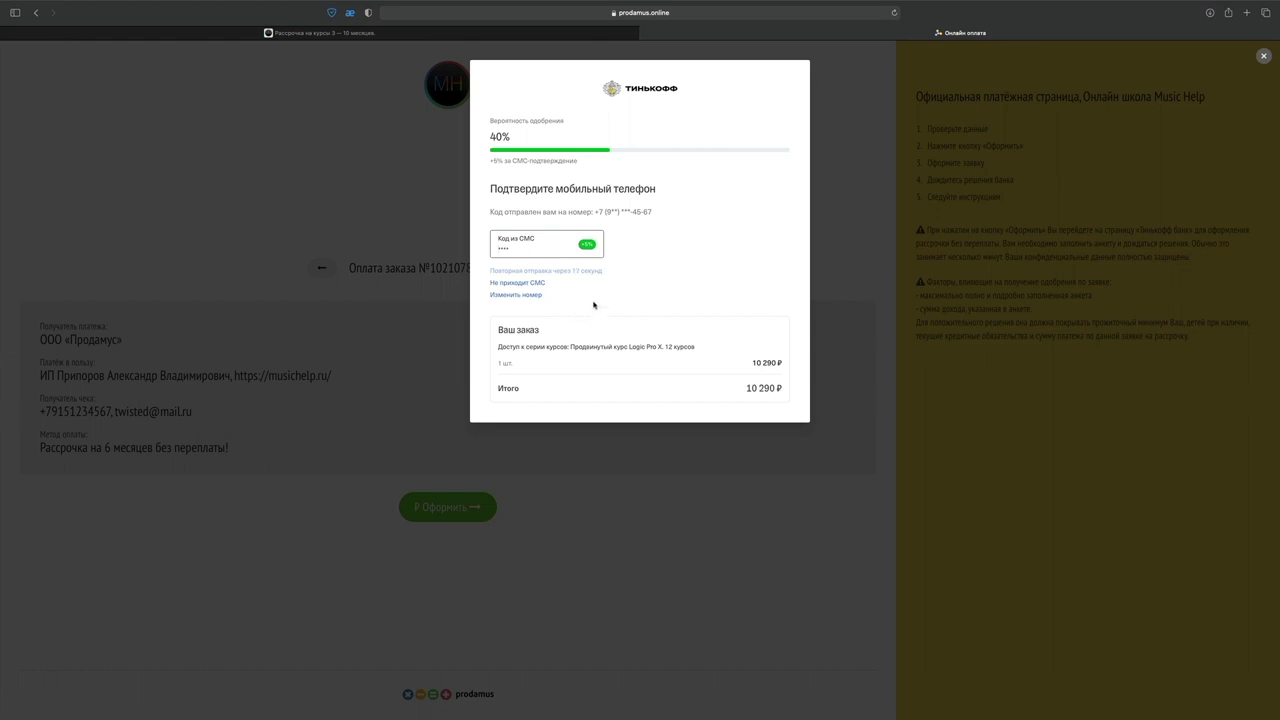
pyautogui.click(529, 36)
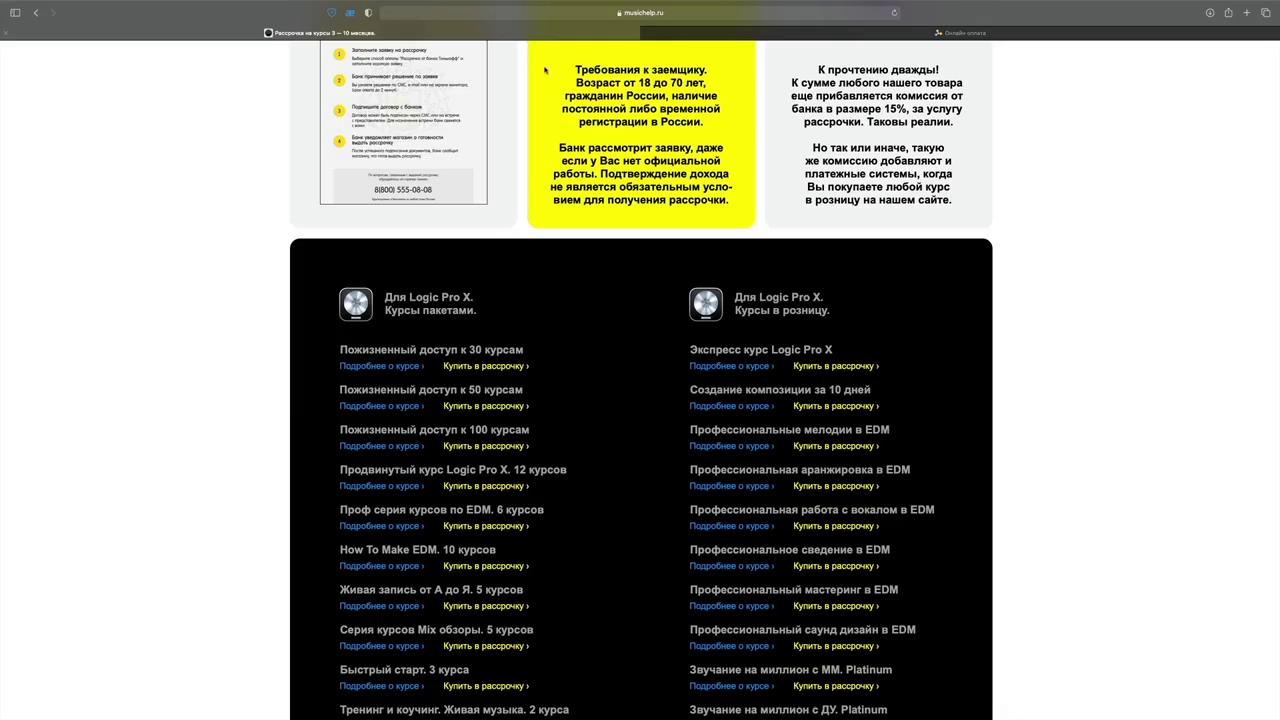
pyautogui.scroll(15, 611, 231)
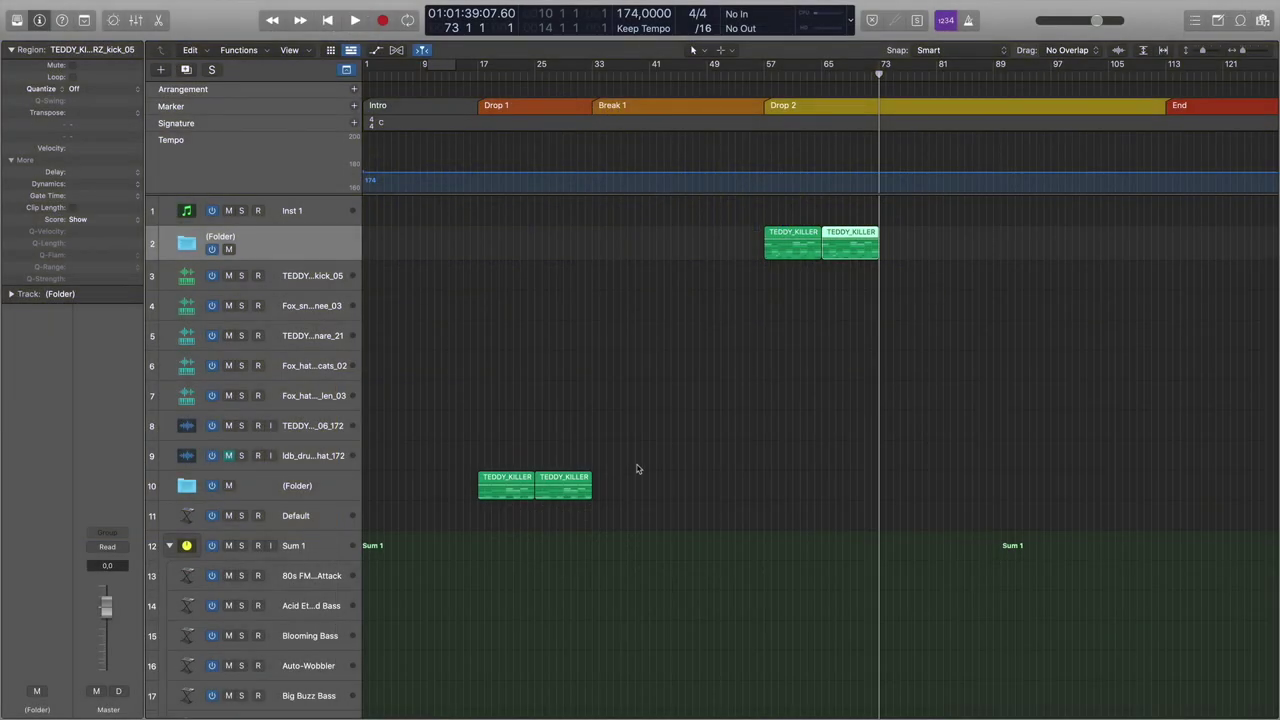
# Back in Logic Pro, copy both Break 1 folder regions on track 30 to bar 73, directly after Drop 2.
pyautogui.scroll(-15, 745, 380)
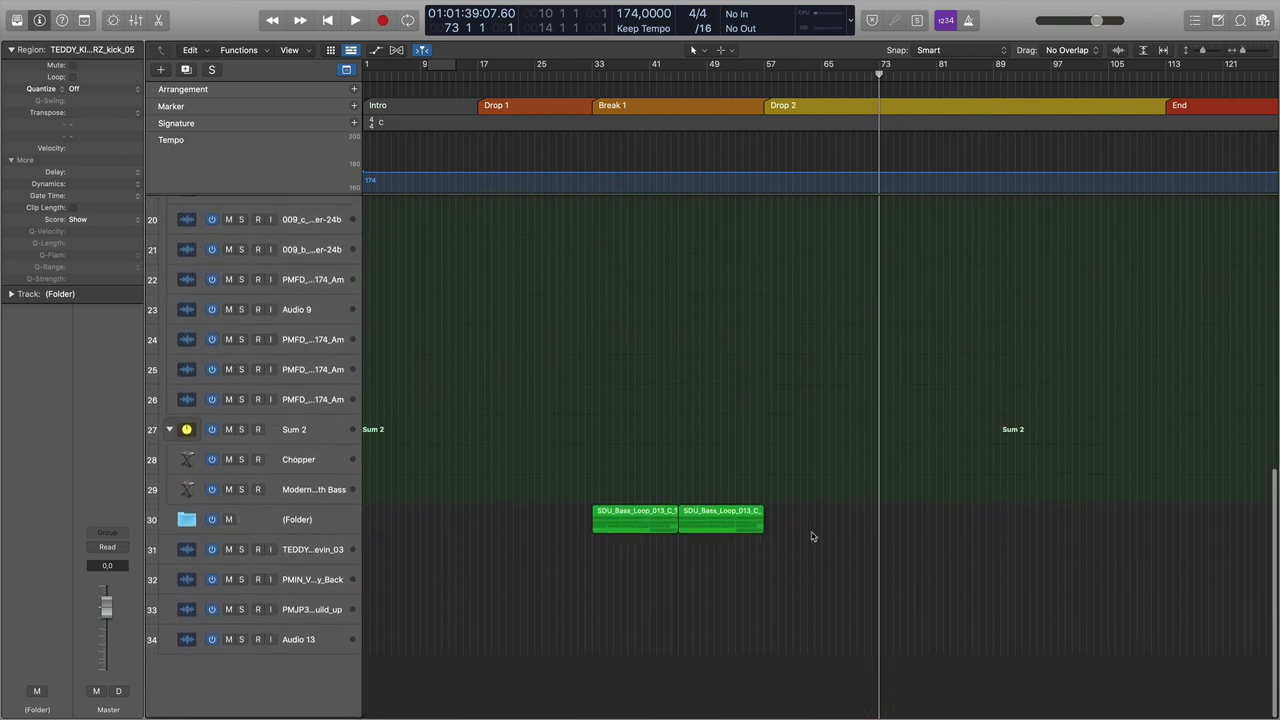
pyautogui.moveTo(818, 540); pyautogui.dragTo(634, 520)
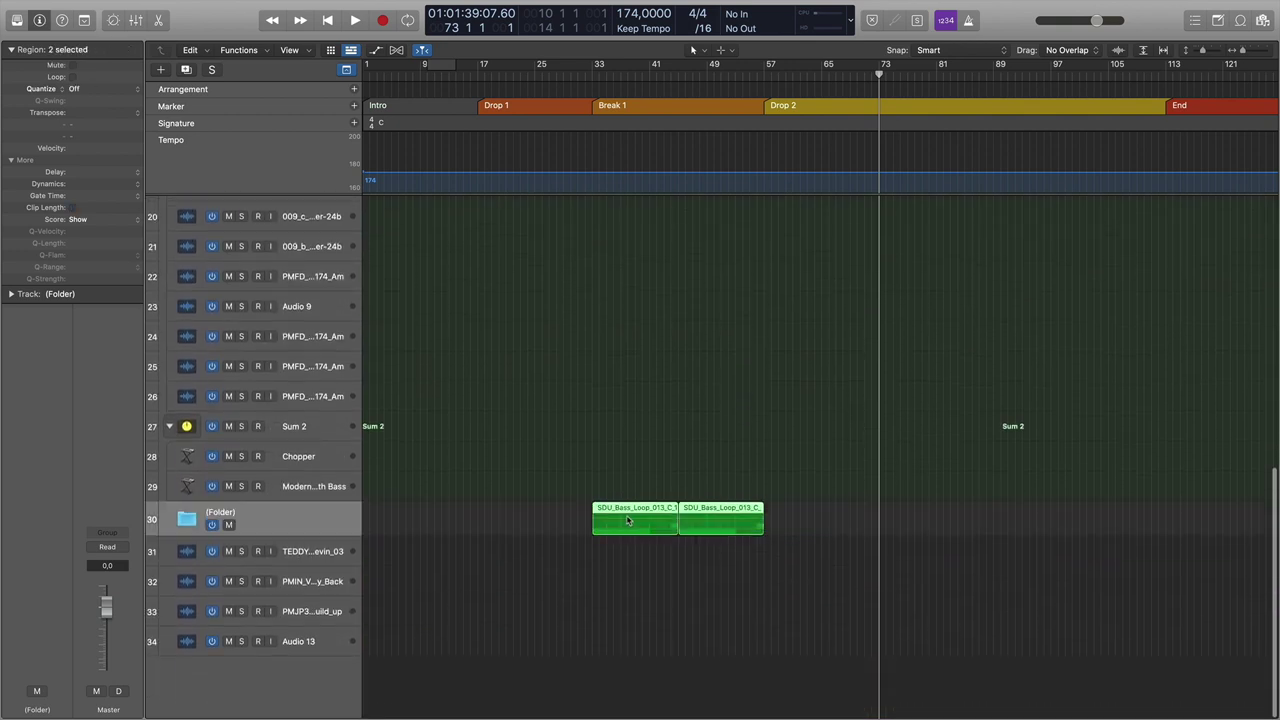
pyautogui.moveTo(622, 516); pyautogui.dragTo(910, 517)
# Create a marker named Break 2 at bar 73, where the Drop 2 folder regions end.
pyautogui.scroll(15, 920, 510)
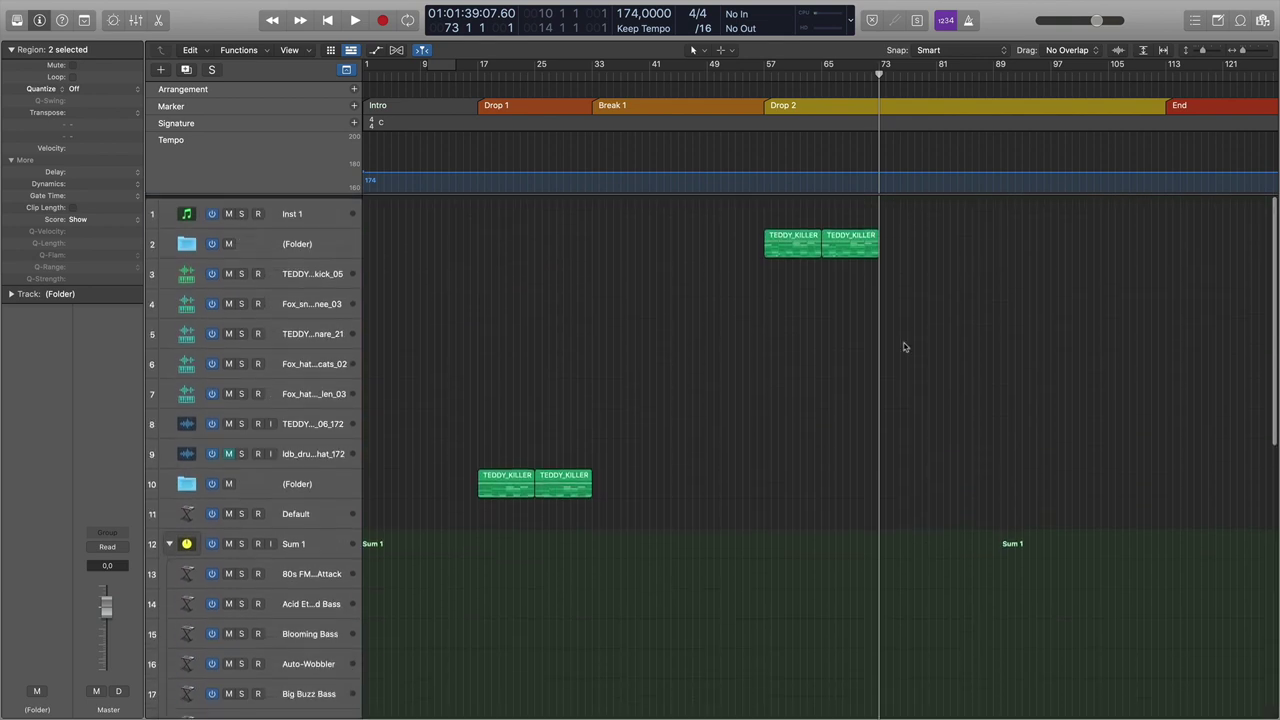
pyautogui.rightClick(888, 105)
pyautogui.click(905, 106)
pyautogui.doubleClick(897, 104)
pyautogui.write('B')
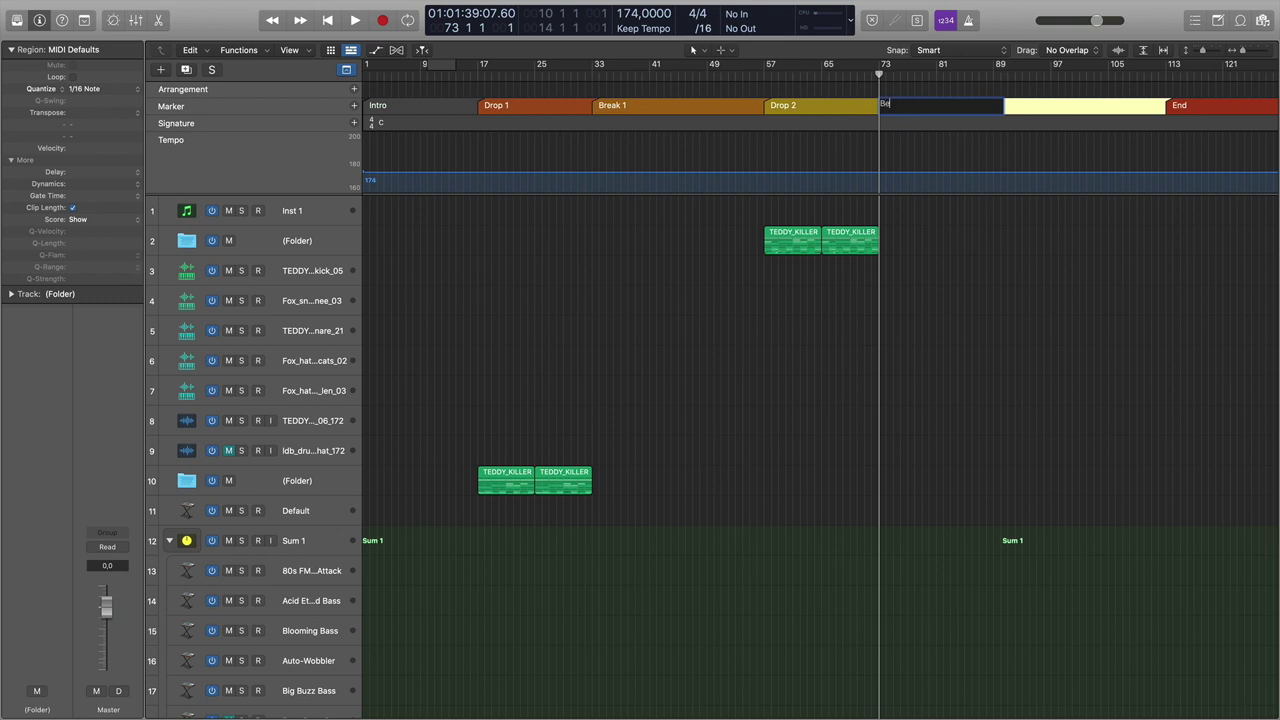
pyautogui.write('reak 2')
pyautogui.press('Return')
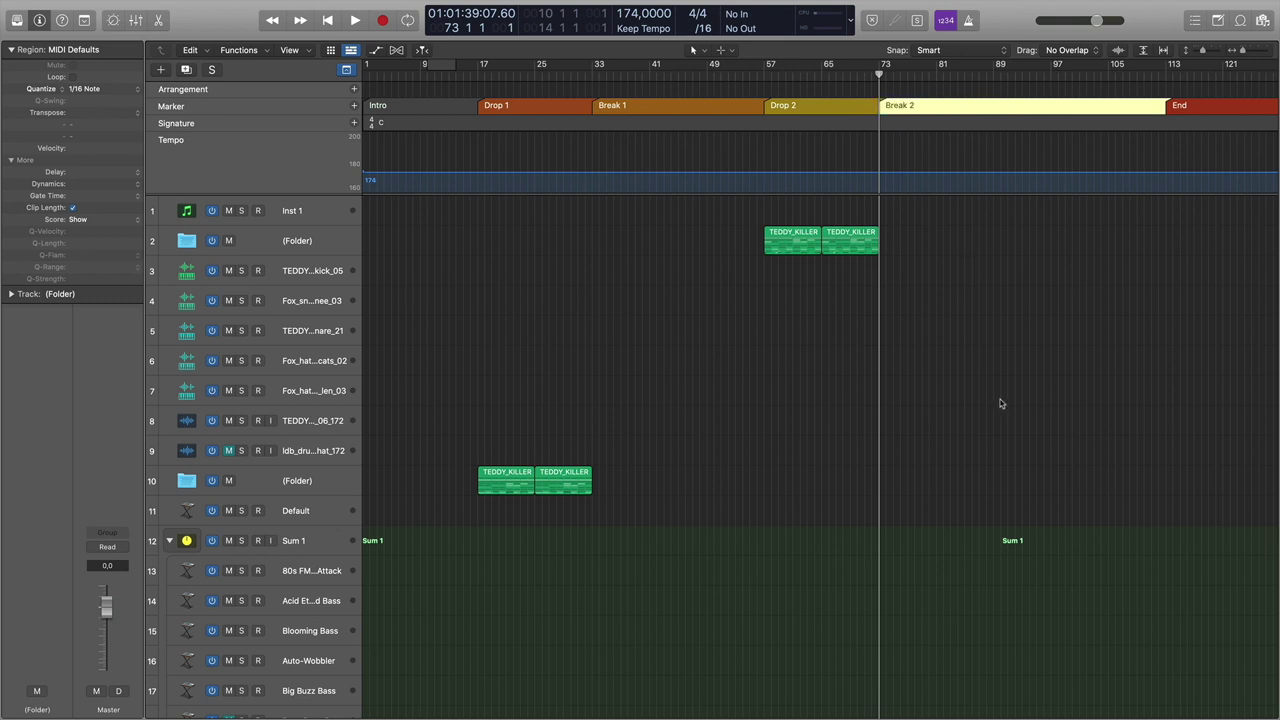
# Copy the first Drop 1 folder region on track 10 to bar 89, inside the Break 2 section.
pyautogui.scroll(-3, 857, 306)
pyautogui.scroll(5, 857, 333)
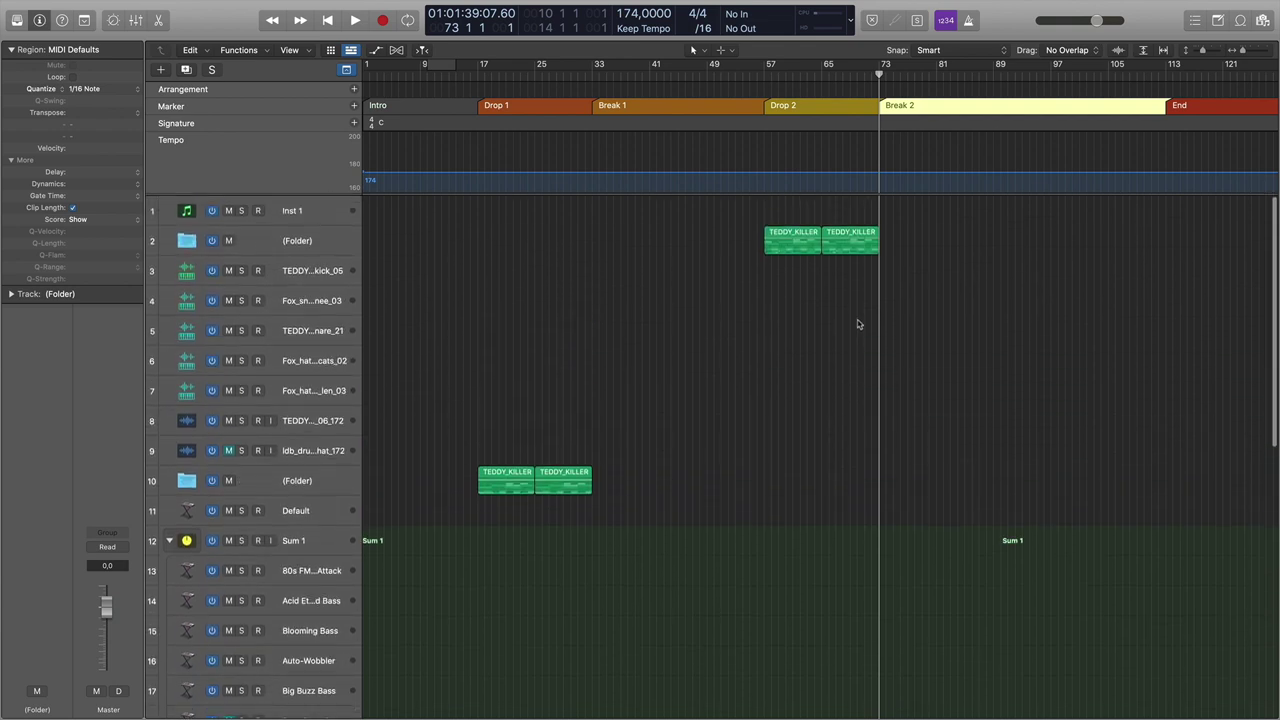
pyautogui.click(794, 237)
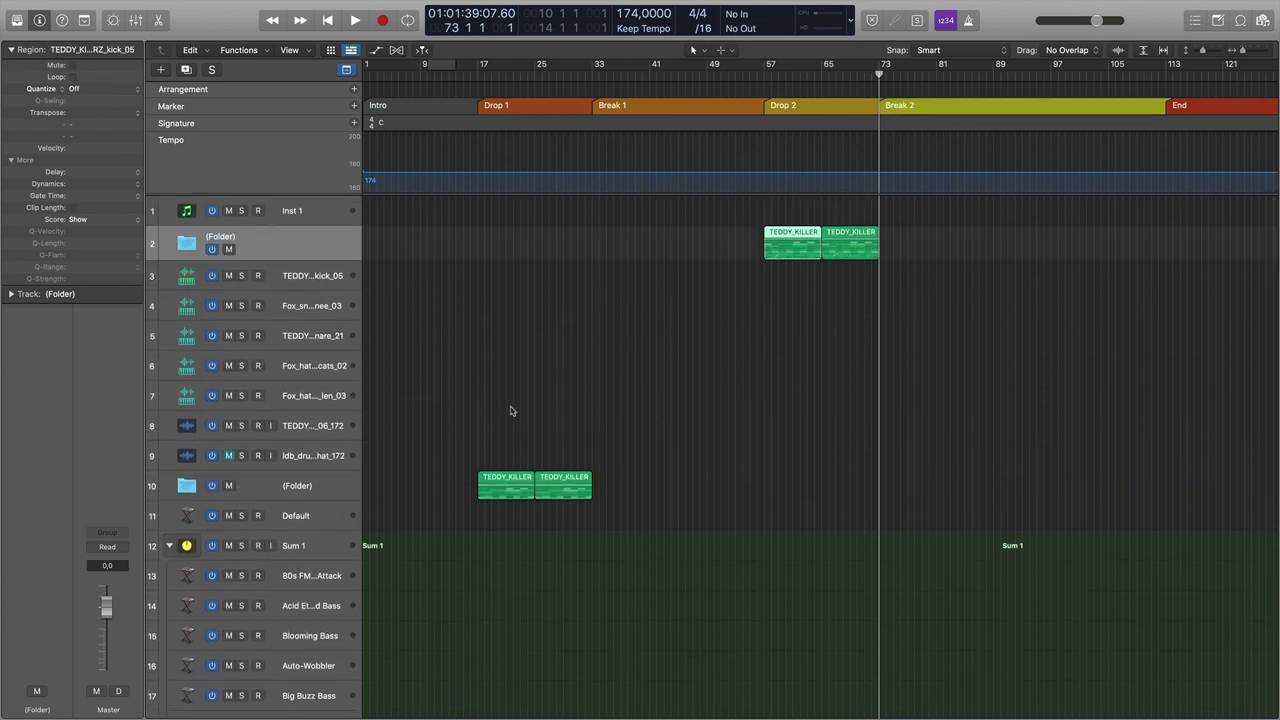
pyautogui.click(507, 478)
pyautogui.moveTo(501, 474); pyautogui.dragTo(921, 486)
pyautogui.moveTo(987, 487); pyautogui.dragTo(1020, 490)
# Copy the first Drop 2 folder region on track 2 to bar 97.
pyautogui.click(788, 237)
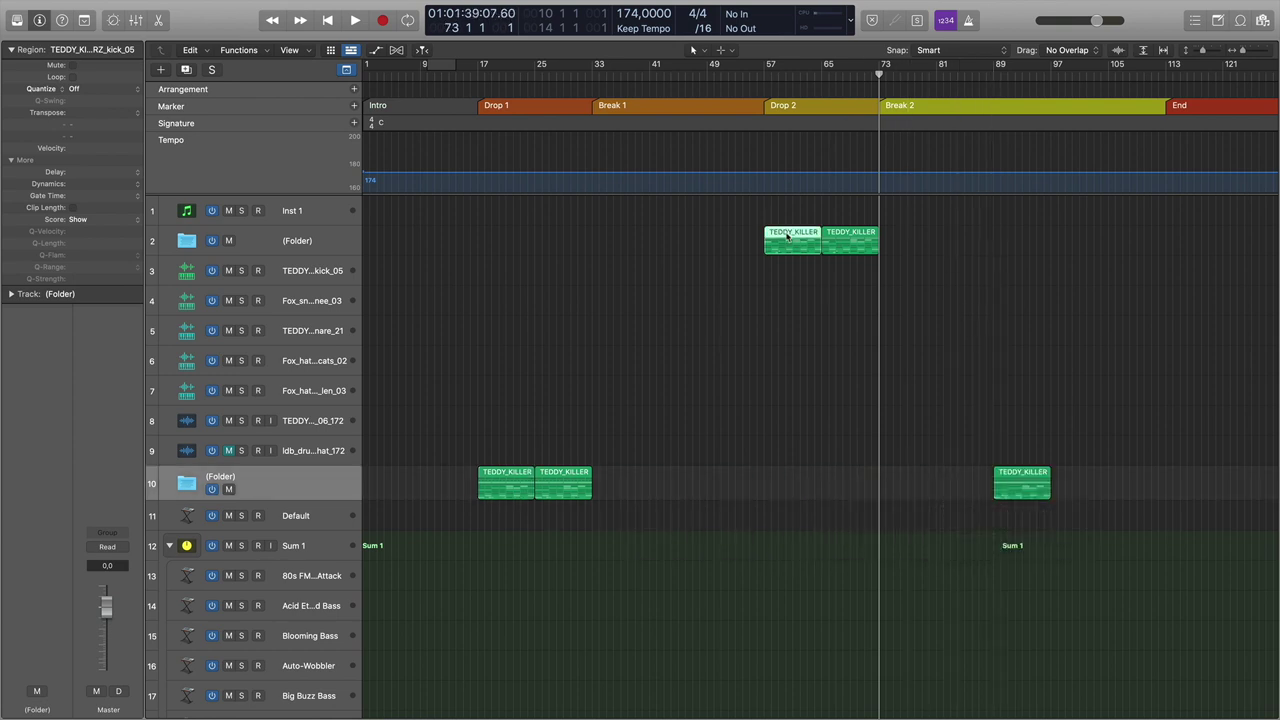
pyautogui.moveTo(788, 237); pyautogui.dragTo(1072, 254)
pyautogui.moveTo(460, 446); pyautogui.dragTo(604, 497)
pyautogui.moveTo(707, 316); pyautogui.dragTo(916, 236)
pyautogui.click(1003, 340)
# Move the copied folder region on track 10 to bar 97, where the Break 2 folder regions on track 30 end.
pyautogui.scroll(-10, 1105, 412)
pyautogui.scroll(-5, 1105, 410)
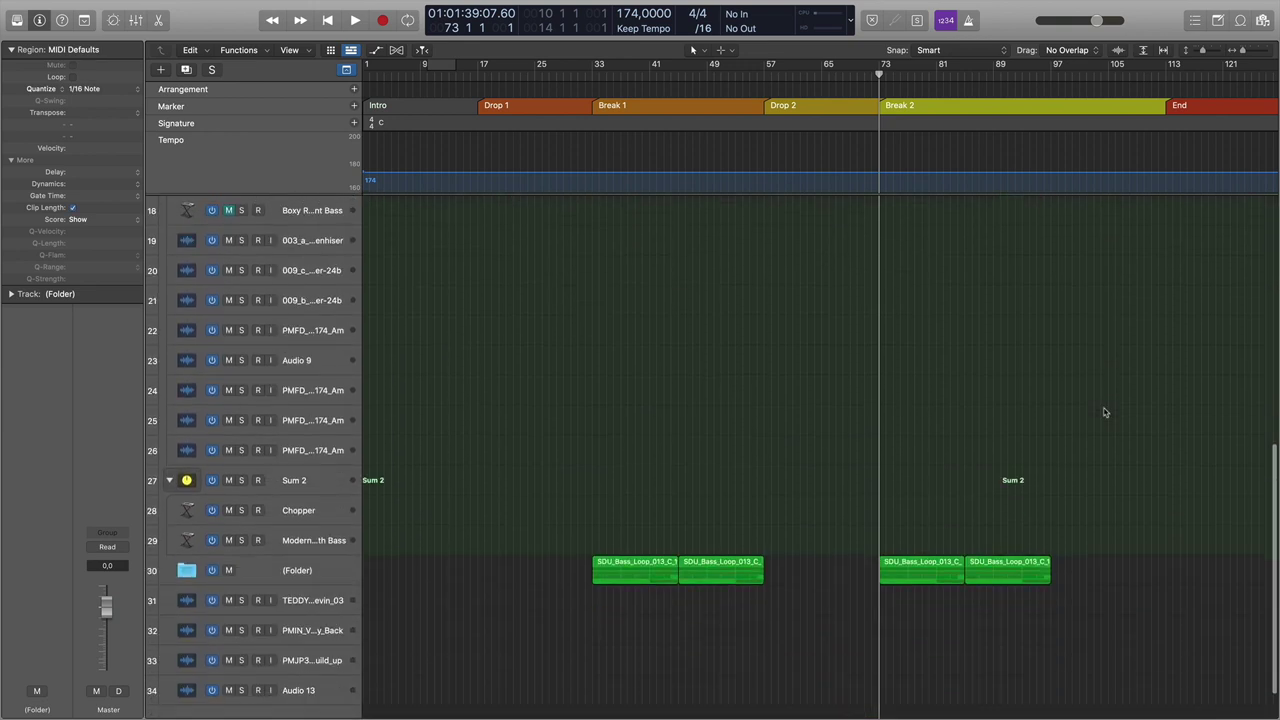
pyautogui.scroll(15, 1043, 486)
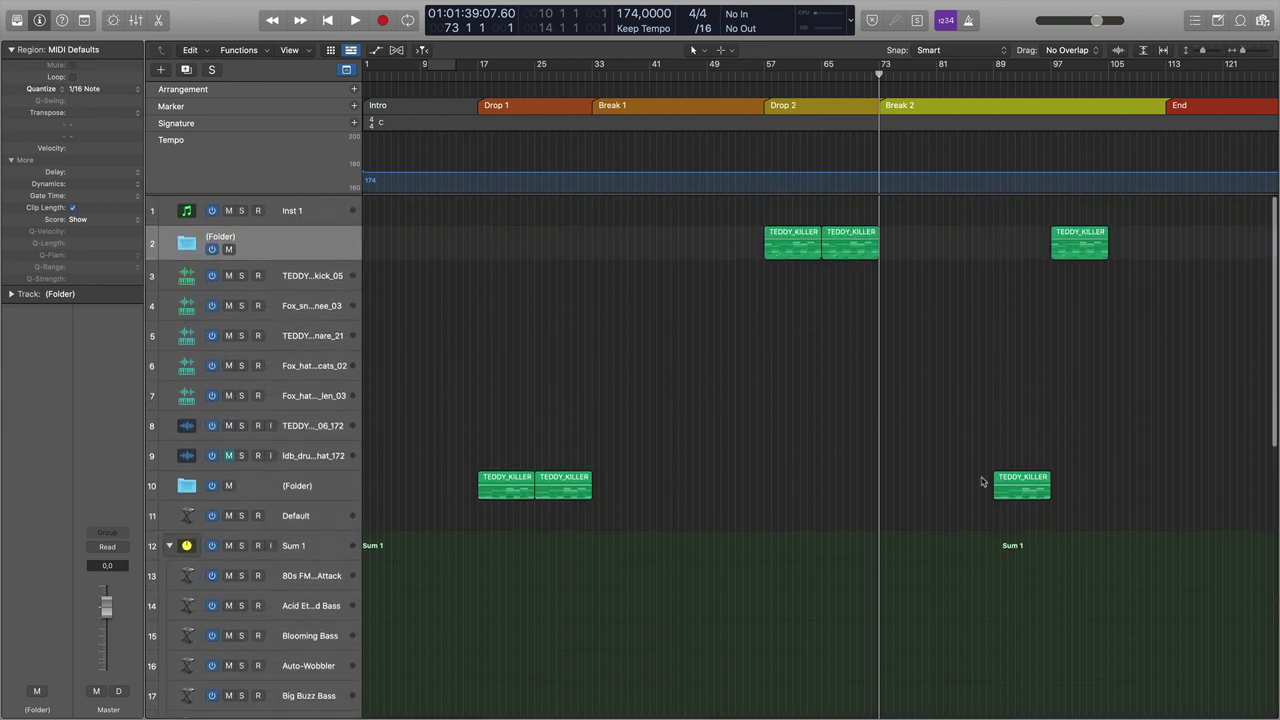
pyautogui.scroll(-4, 1000, 460)
pyautogui.moveTo(1018, 426); pyautogui.dragTo(1075, 434)
pyautogui.scroll(-15, 1074, 434)
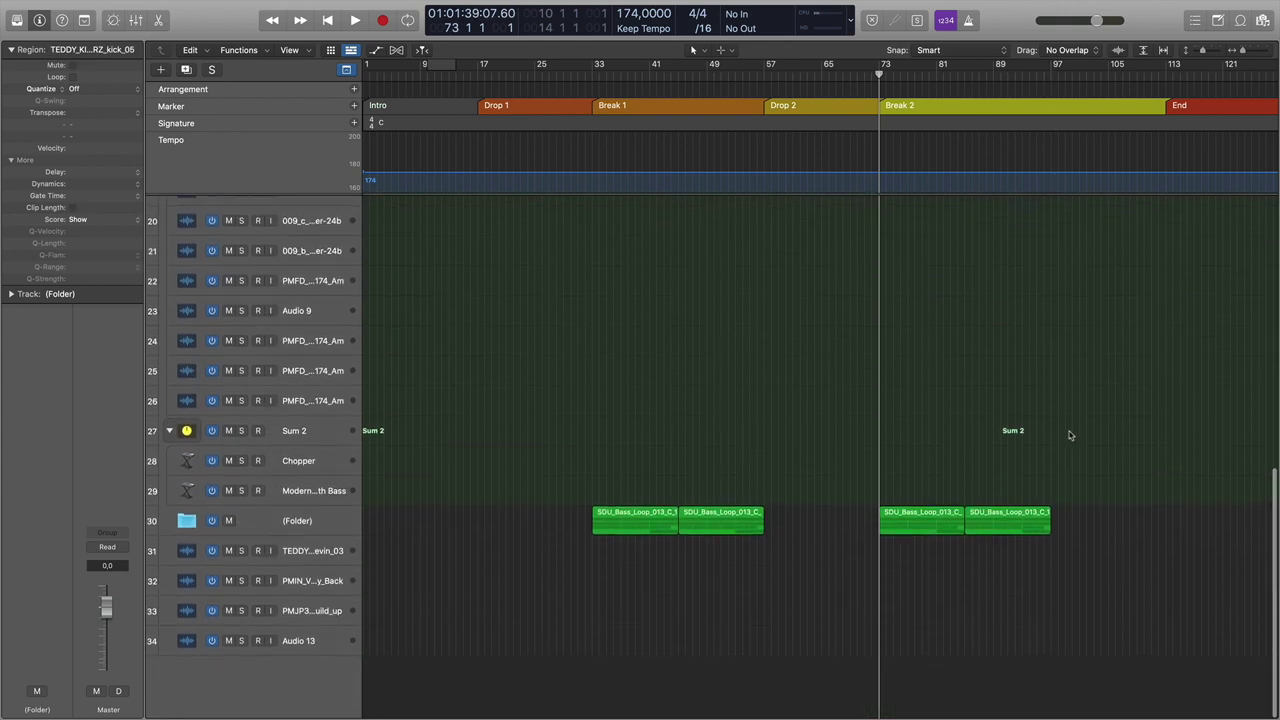
# Create a marker named Drop 2 at bar 97, after the Break 2 folder regions.
pyautogui.click(1048, 77)
pyautogui.scroll(15, 1060, 289)
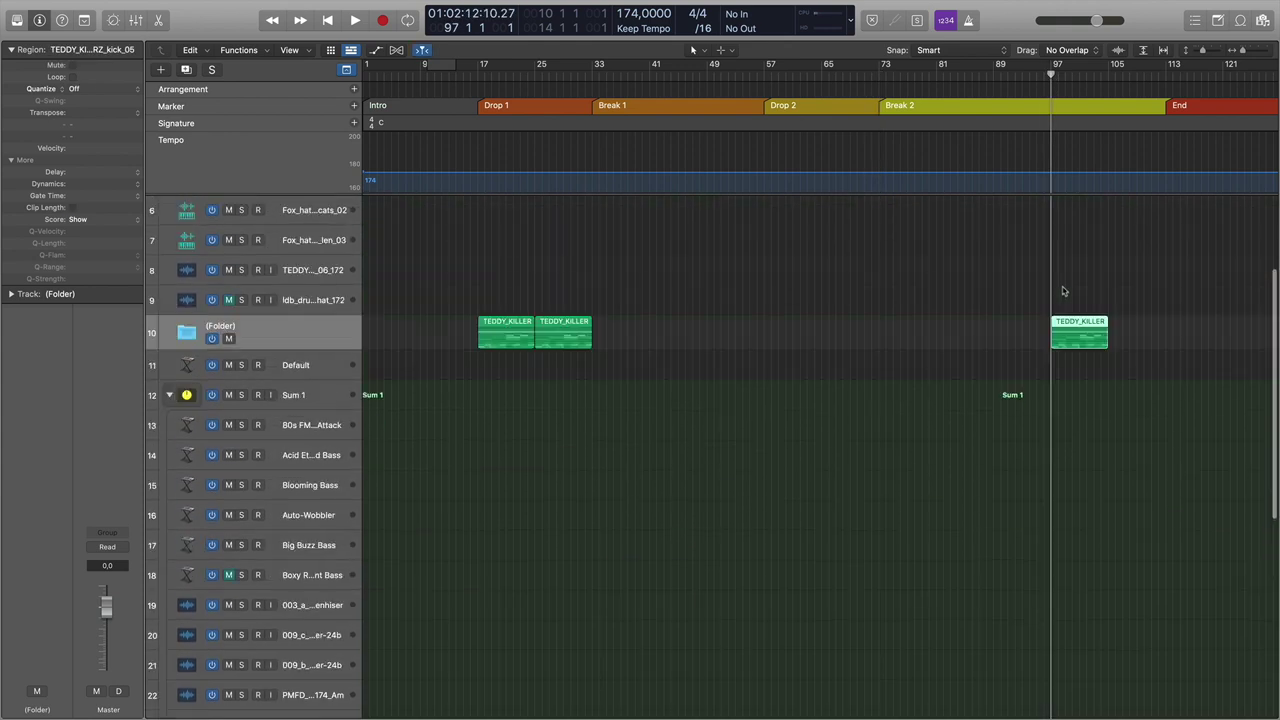
pyautogui.rightClick(1060, 112)
pyautogui.click(1062, 117)
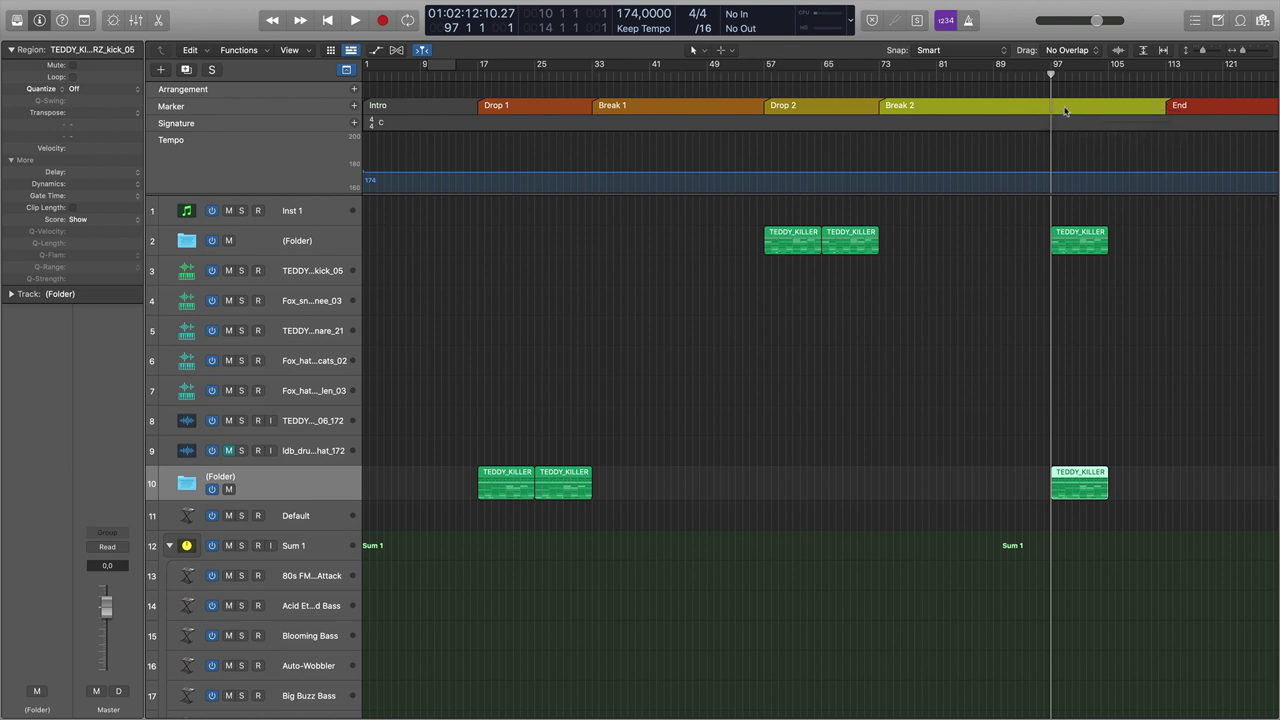
pyautogui.doubleClick(1064, 104)
pyautogui.write('Drop 3')
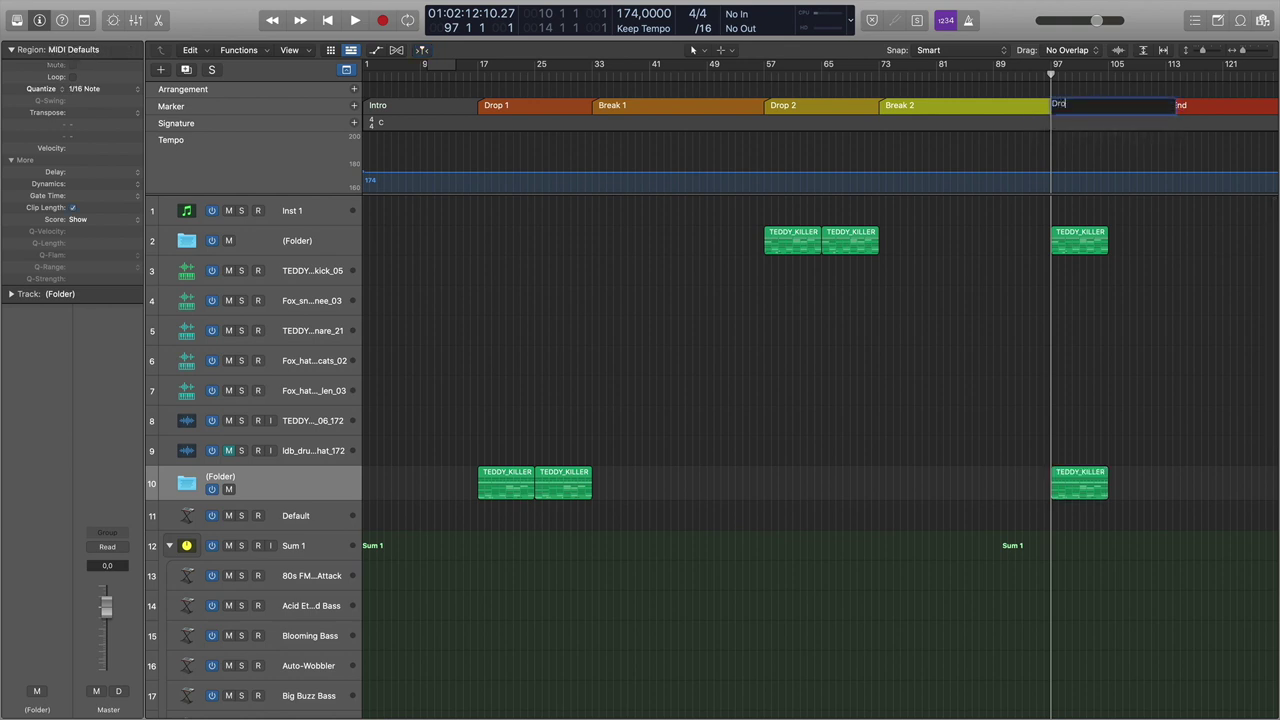
pyautogui.press('Return')
# Move the last folder region on track 2 to bar 105 and set the playhead to bar 113 at the End marker.
pyautogui.moveTo(1078, 238); pyautogui.dragTo(1134, 238)
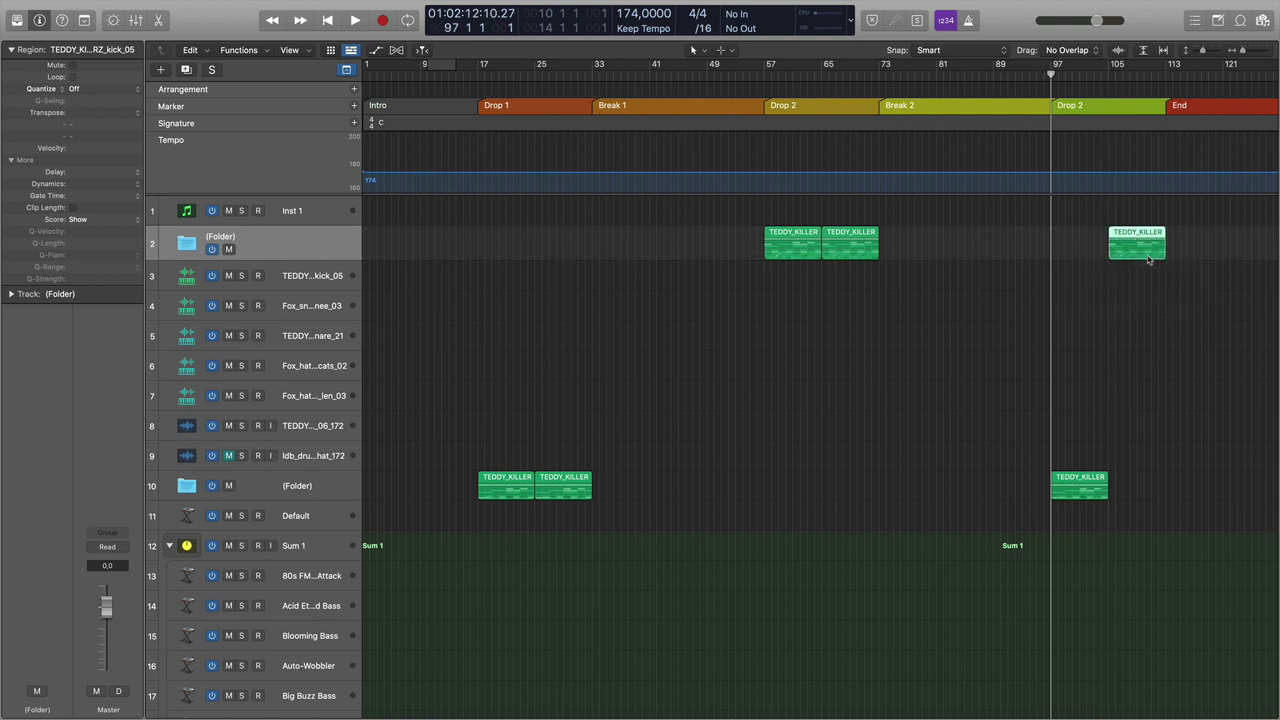
pyautogui.click(1166, 76)
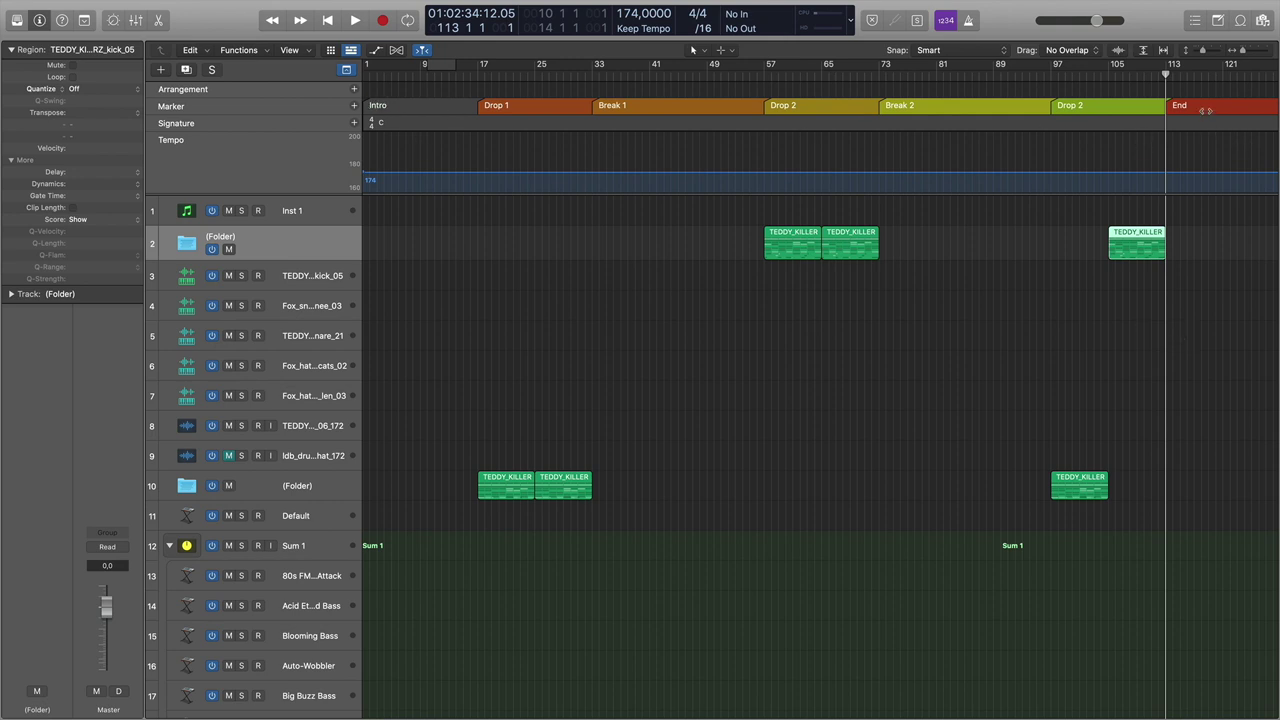
pyautogui.click(1229, 76)
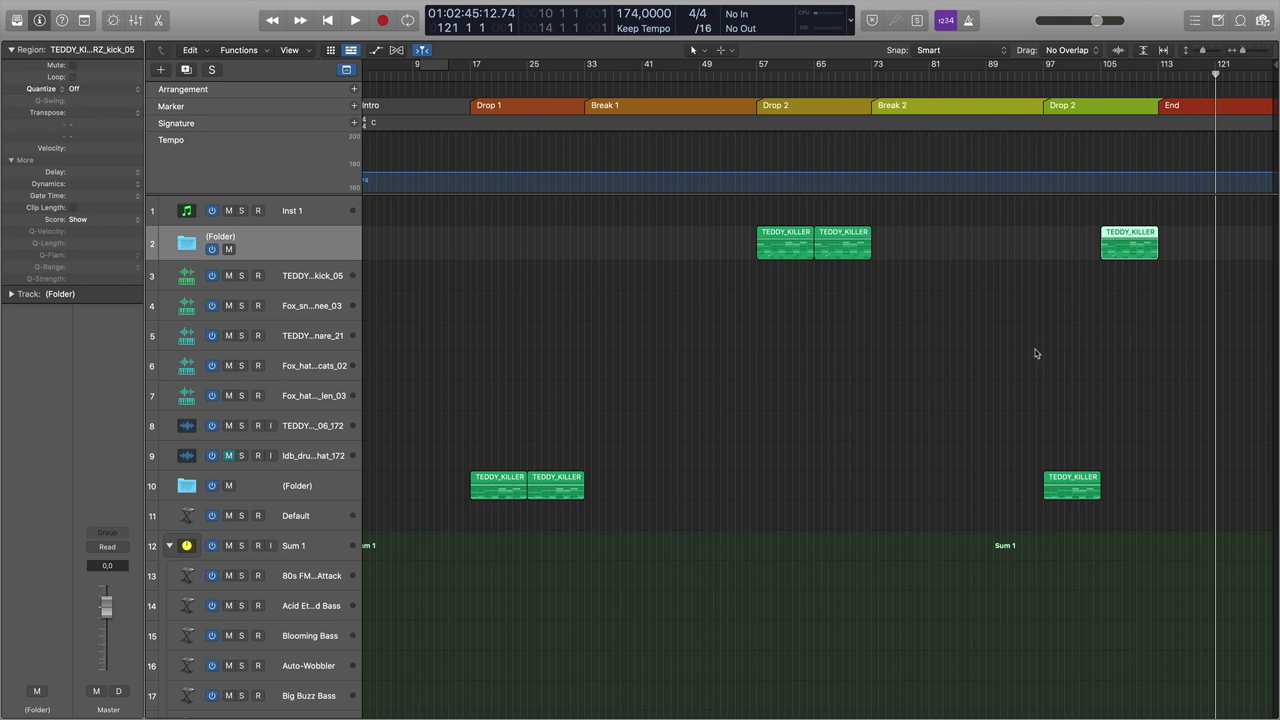
pyautogui.click(1158, 72)
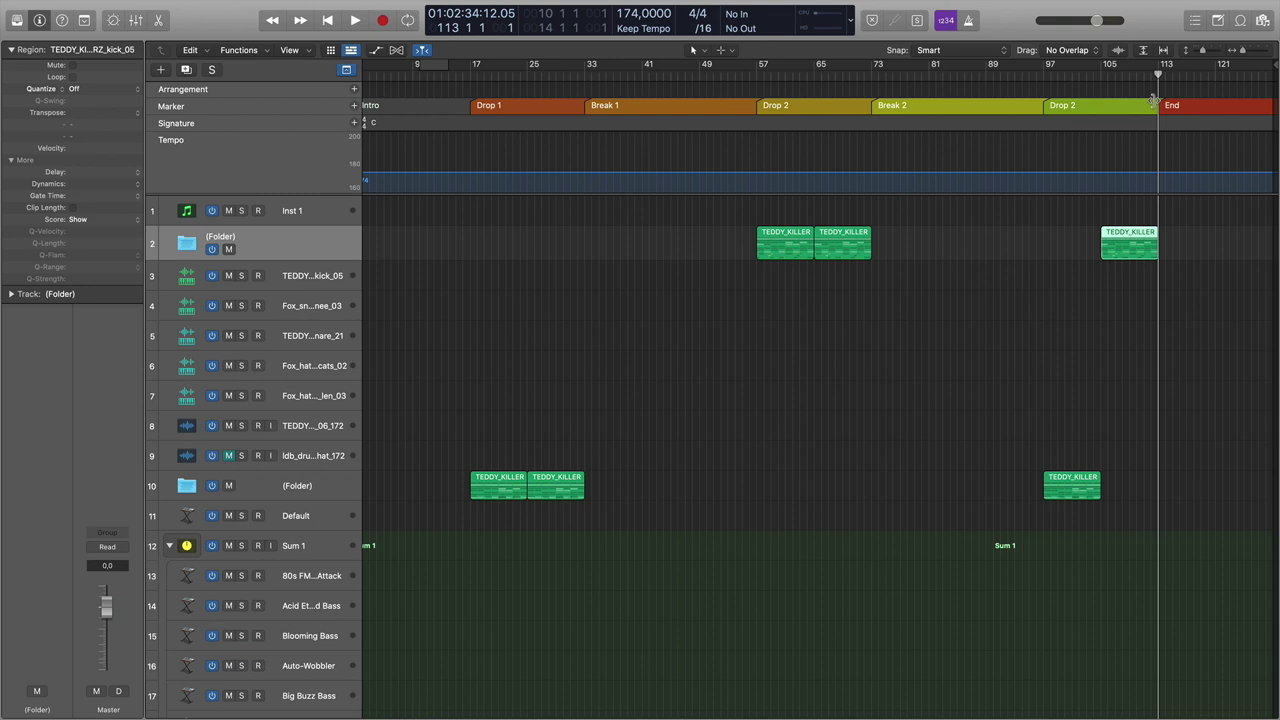
pyautogui.press('super+Right')
pyautogui.press('super+Right')
pyautogui.press('super+Right')
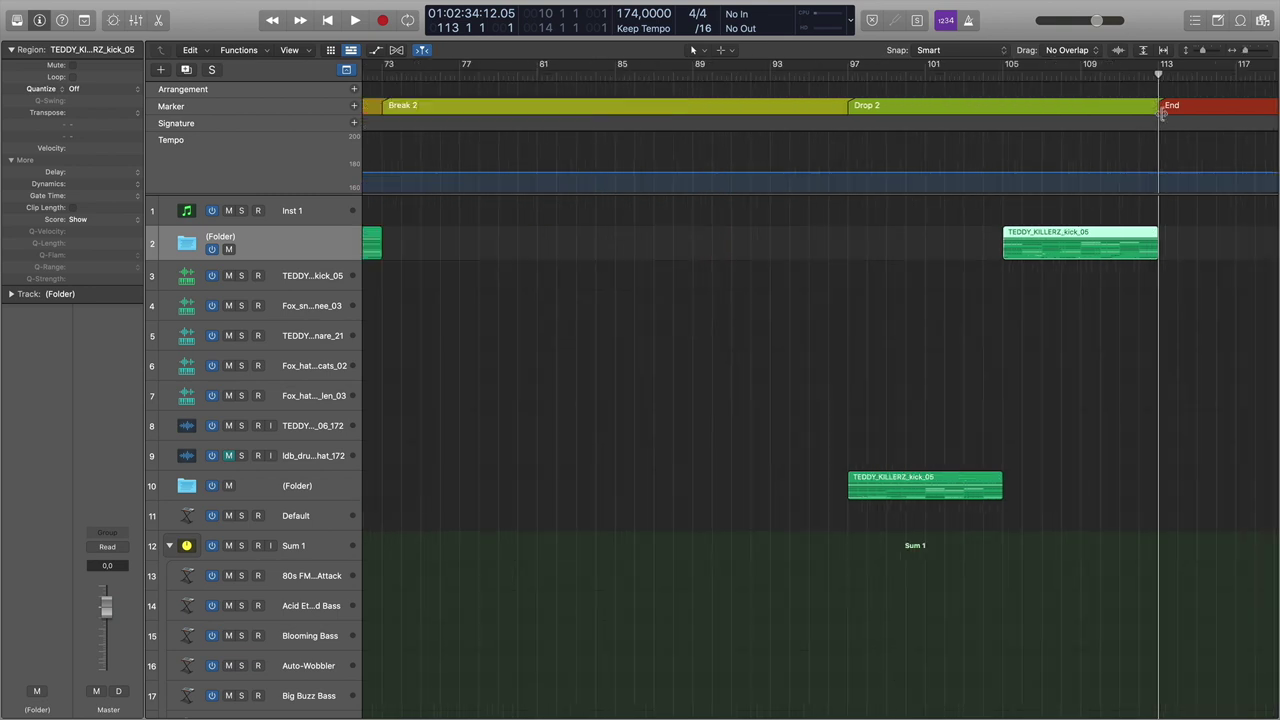
pyautogui.press('super+Left')
pyautogui.press('super+Left')
pyautogui.press('super+Left')
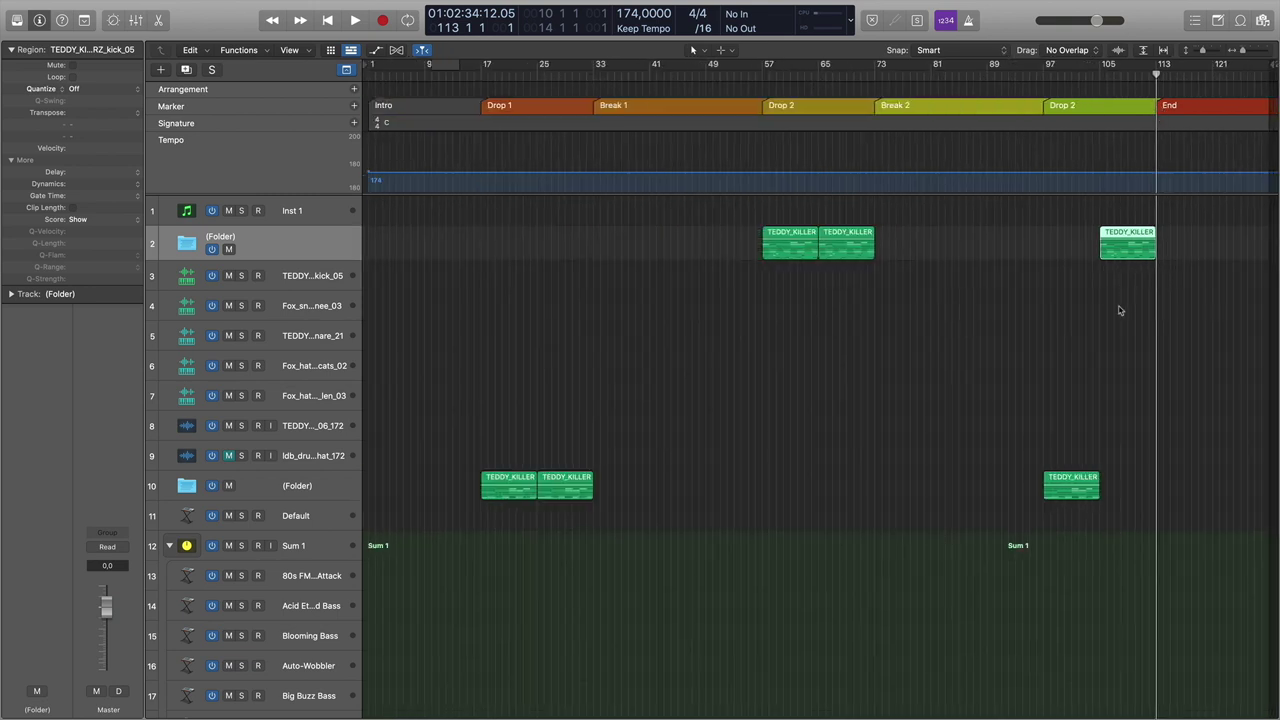
# Delete the second Break 2 folder region on track 30.
pyautogui.scroll(-10, 1121, 310)
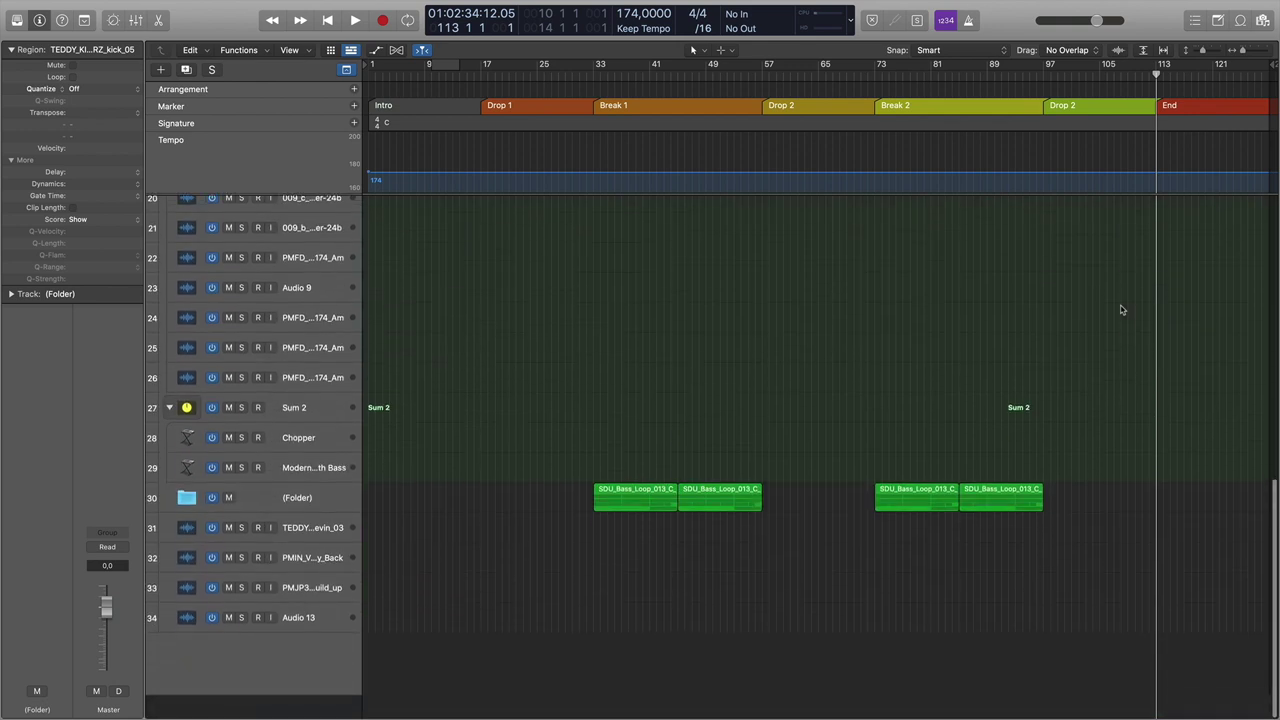
pyautogui.click(1028, 522)
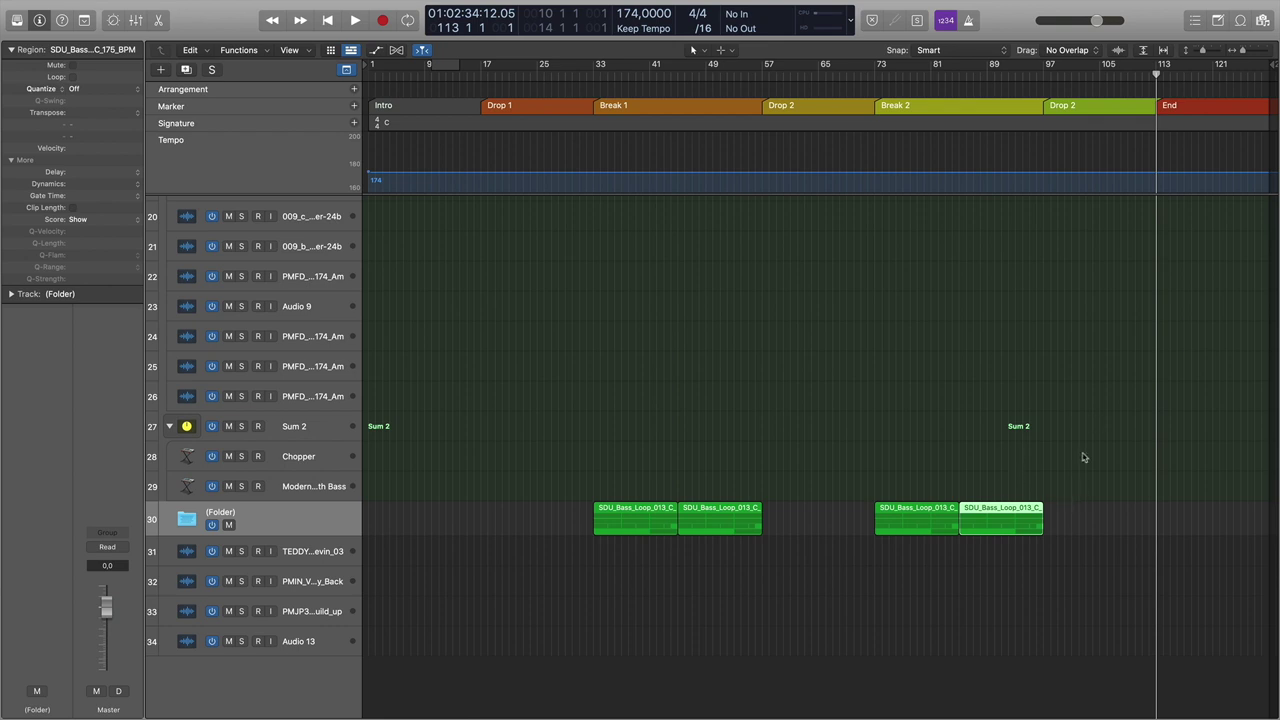
pyautogui.click(1014, 547)
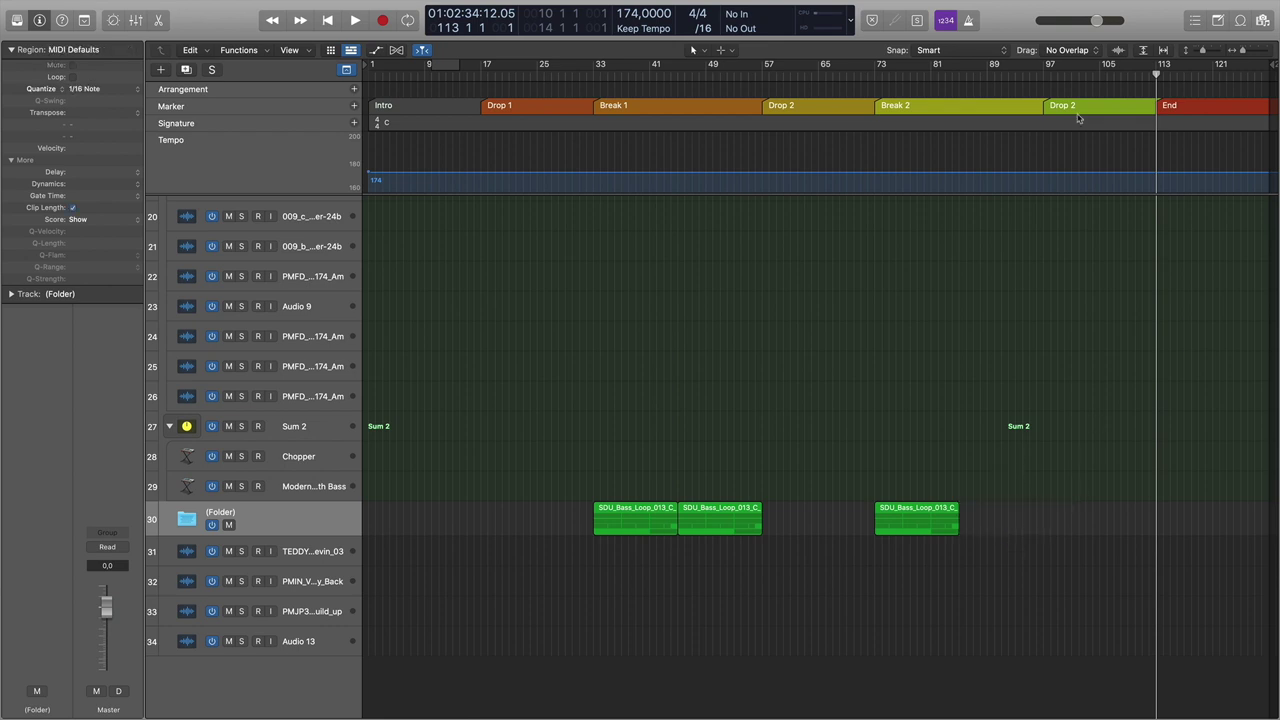
# Move the start of the last Drop 2 marker to bar 85, where the remaining Break 2 region ends.
pyautogui.scroll(15, 1020, 400)
pyautogui.scroll(-15, 1045, 108)
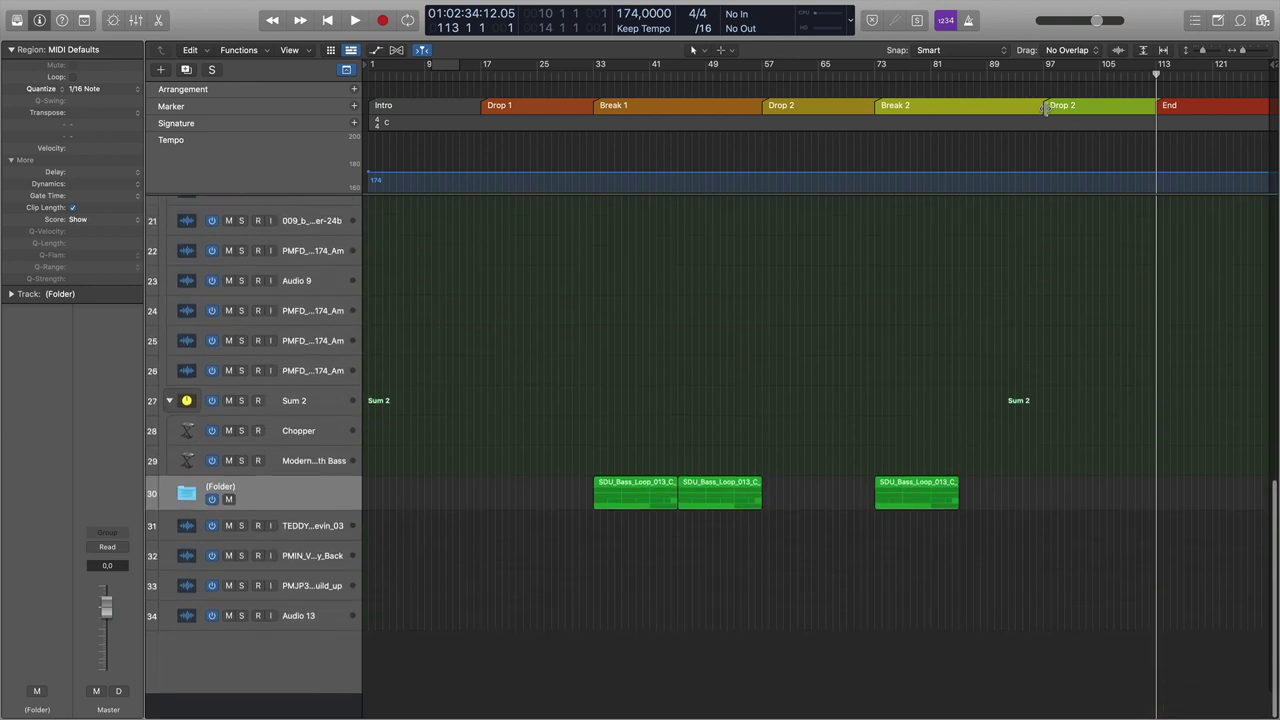
pyautogui.moveTo(1045, 108); pyautogui.dragTo(959, 105)
# Move the last folder regions on tracks 2 and 10 together so they start at bars 93 and 85, and set the playhead to bar 101.
pyautogui.scroll(5, 1057, 284)
pyautogui.scroll(8, 1057, 284)
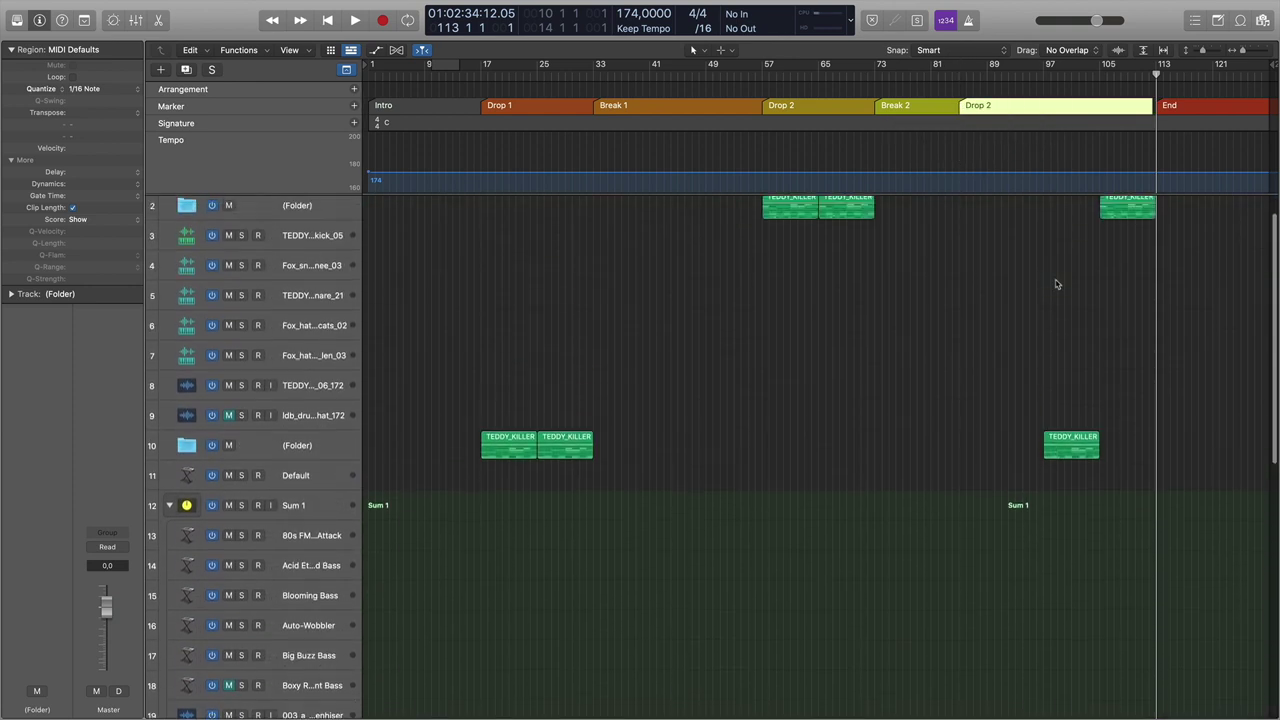
pyautogui.moveTo(1000, 492); pyautogui.dragTo(1154, 240)
pyautogui.moveTo(1075, 490); pyautogui.dragTo(990, 491)
pyautogui.click(1072, 78)
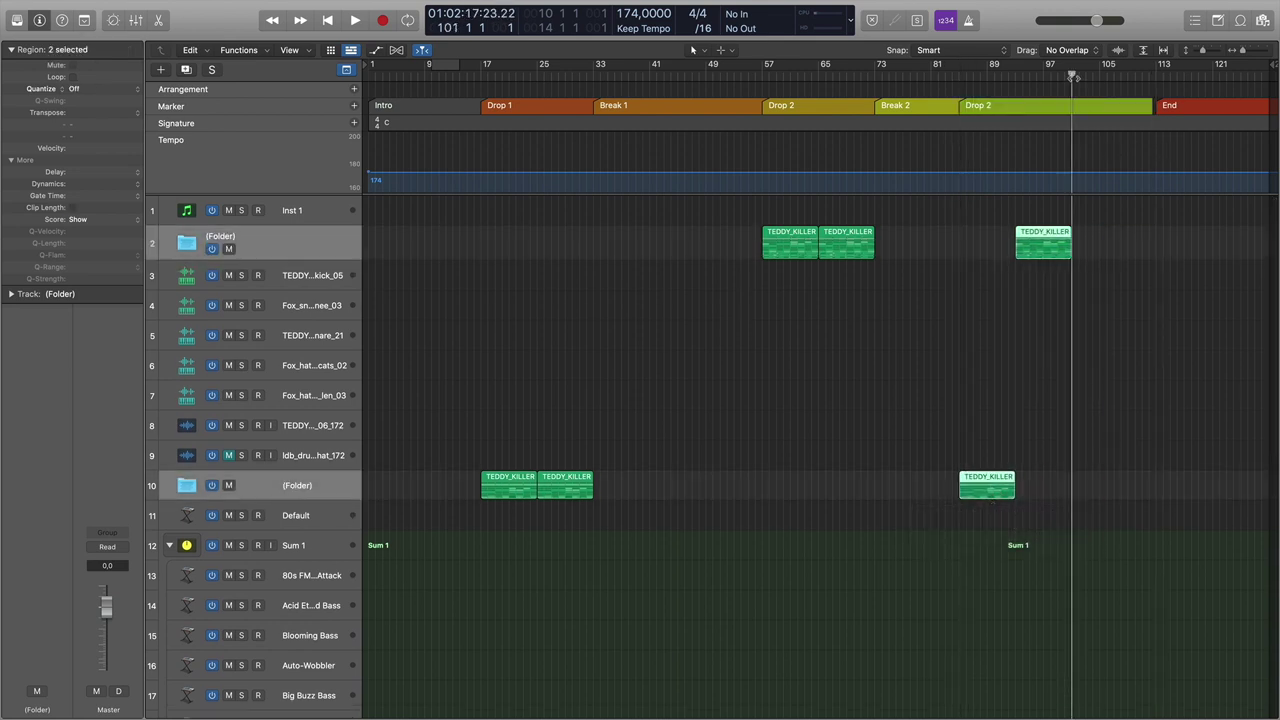
# Check the length of the Break 2 section by placing the playhead at its start, middle and end, bars 73 to 85.
pyautogui.scroll(-10, 1077, 329)
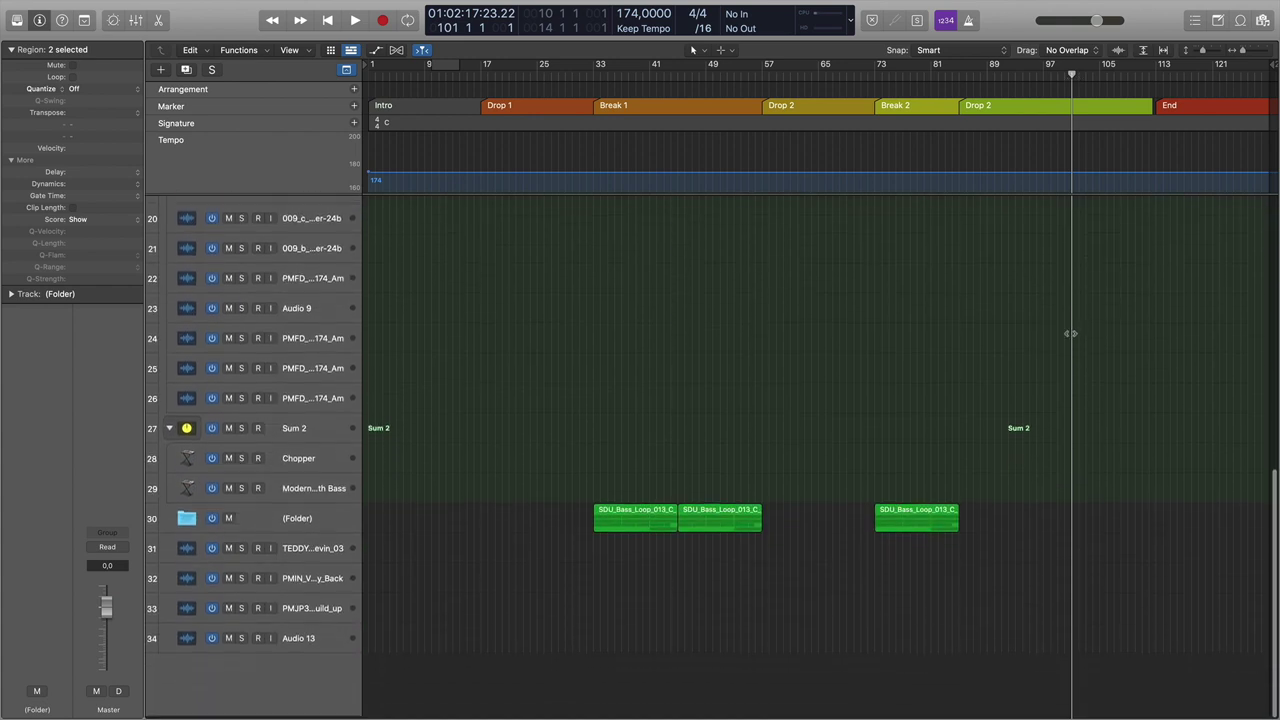
pyautogui.click(874, 78)
pyautogui.click(931, 77)
pyautogui.click(958, 77)
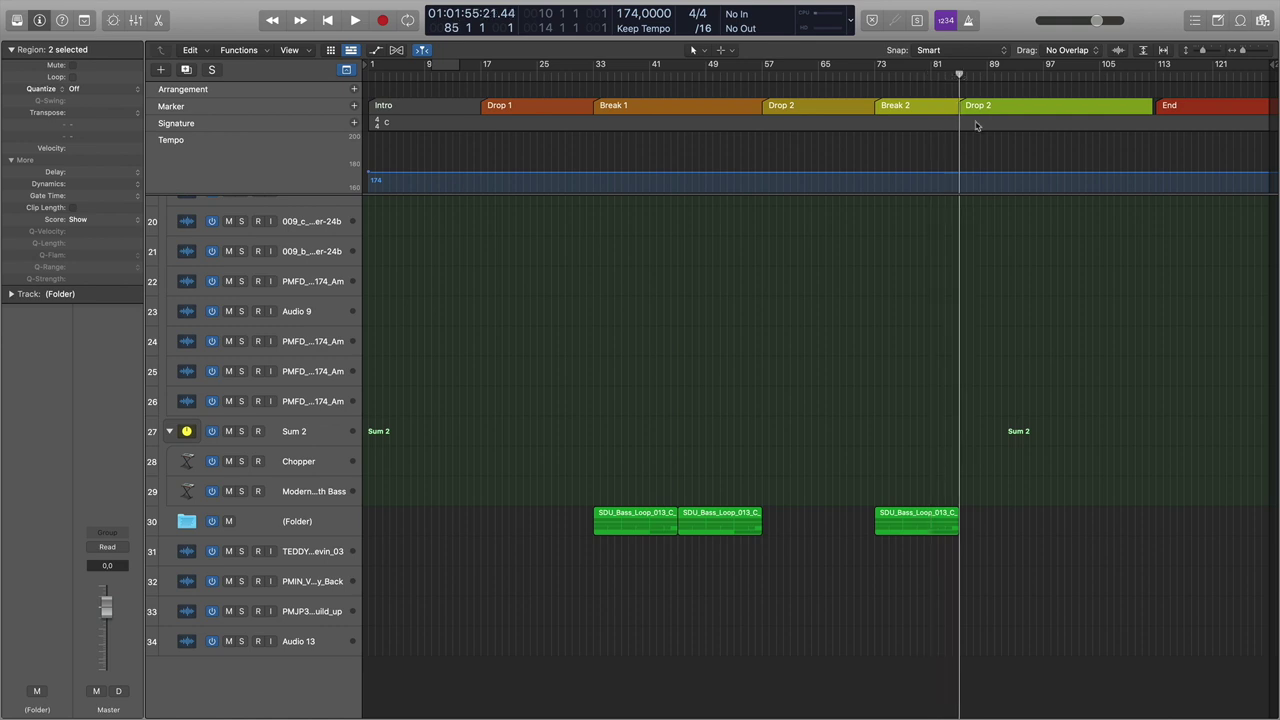
pyautogui.click(874, 78)
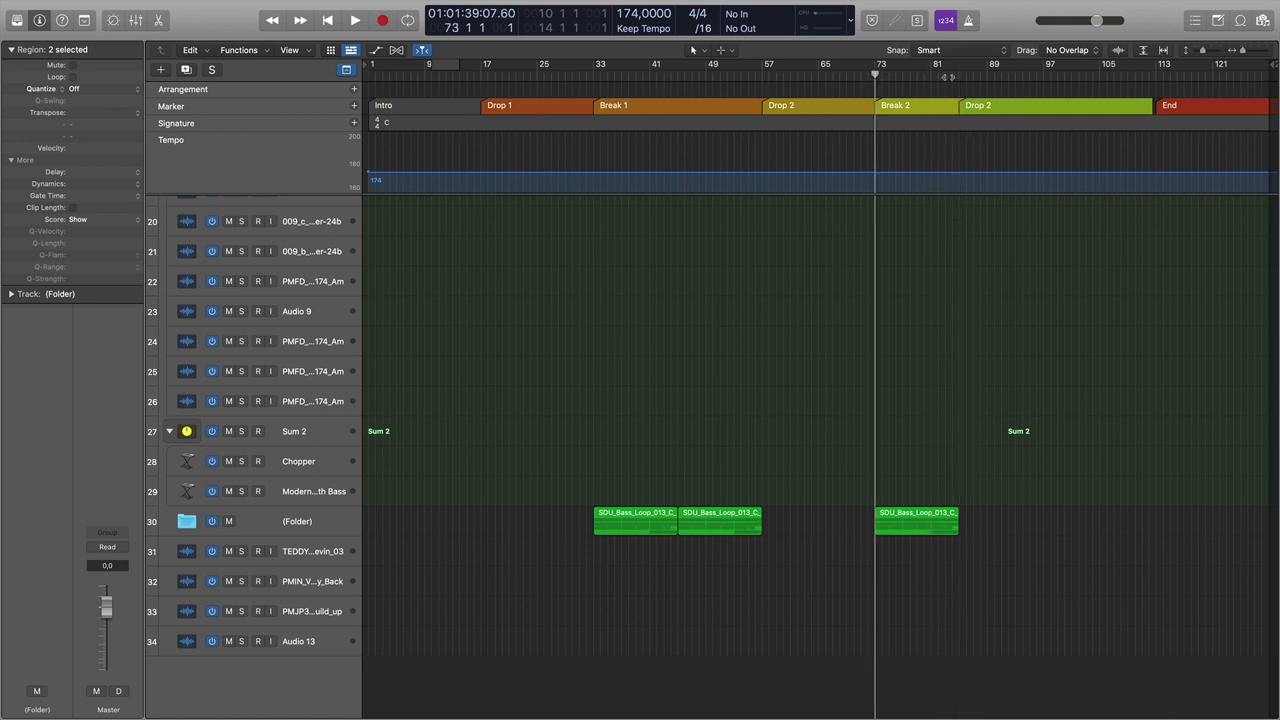
pyautogui.click(932, 77)
pyautogui.click(875, 78)
pyautogui.click(905, 526)
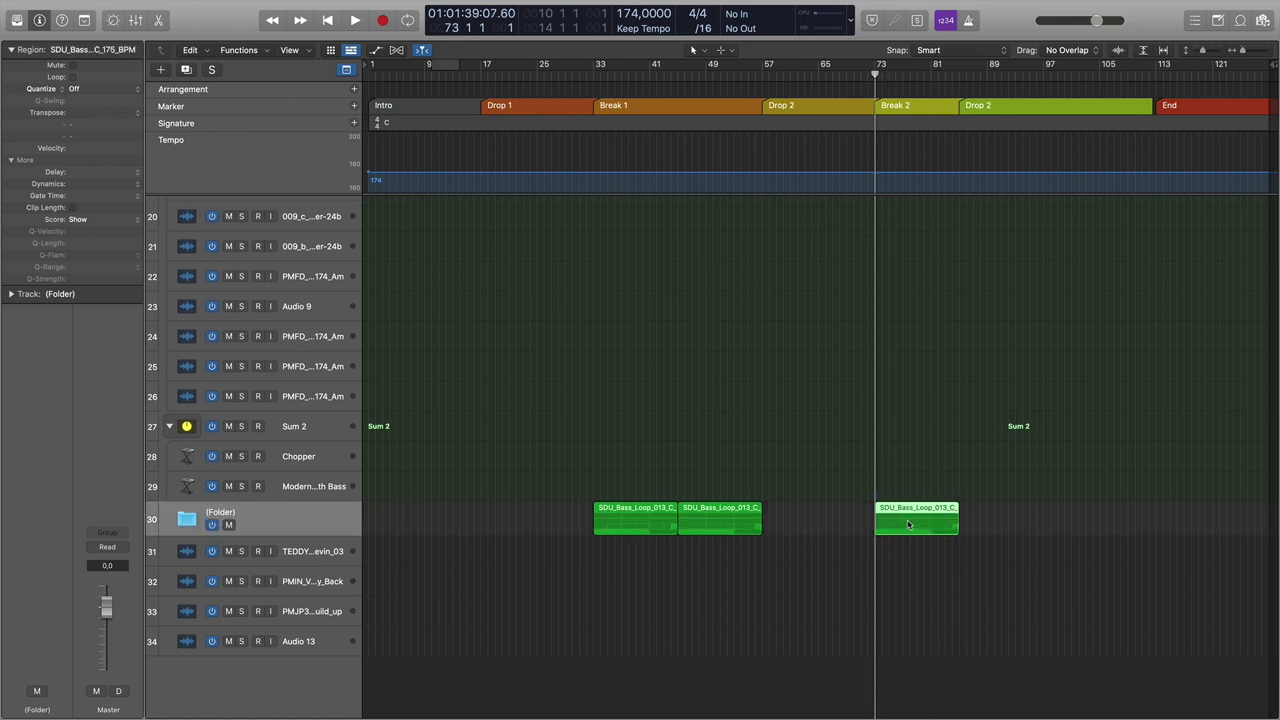
pyautogui.click(931, 77)
pyautogui.click(986, 77)
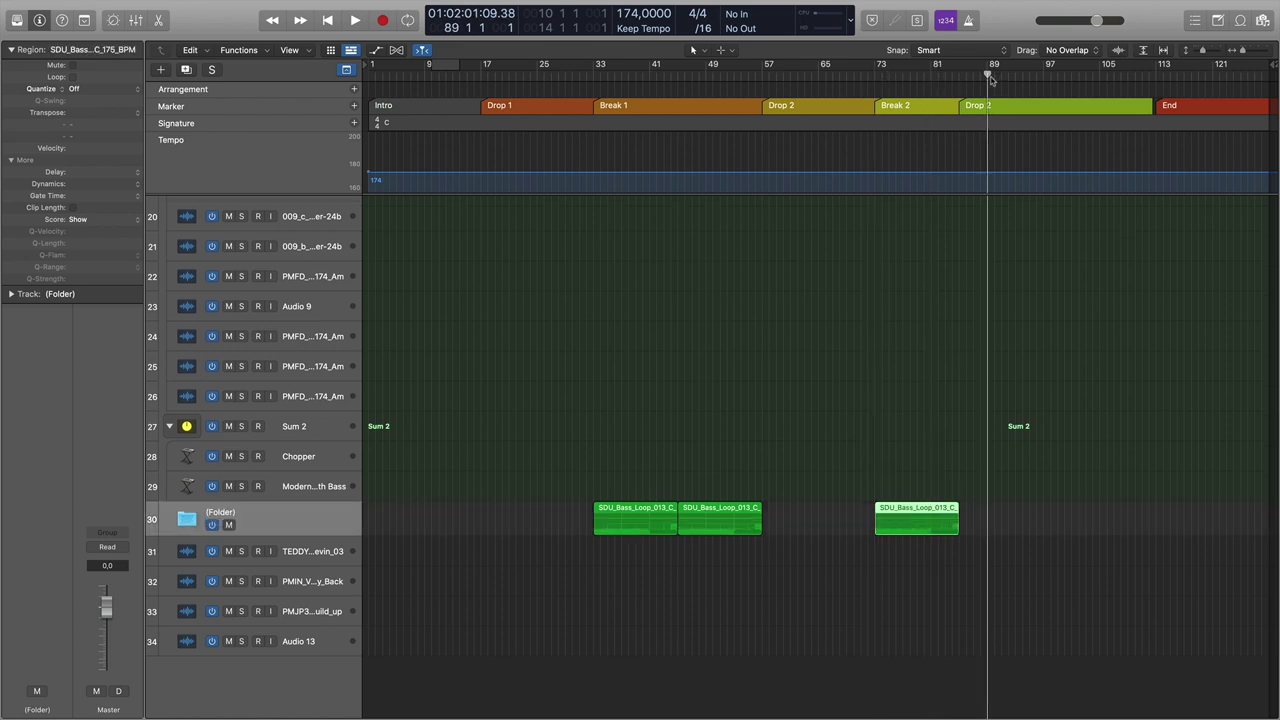
pyautogui.press('super+Right')
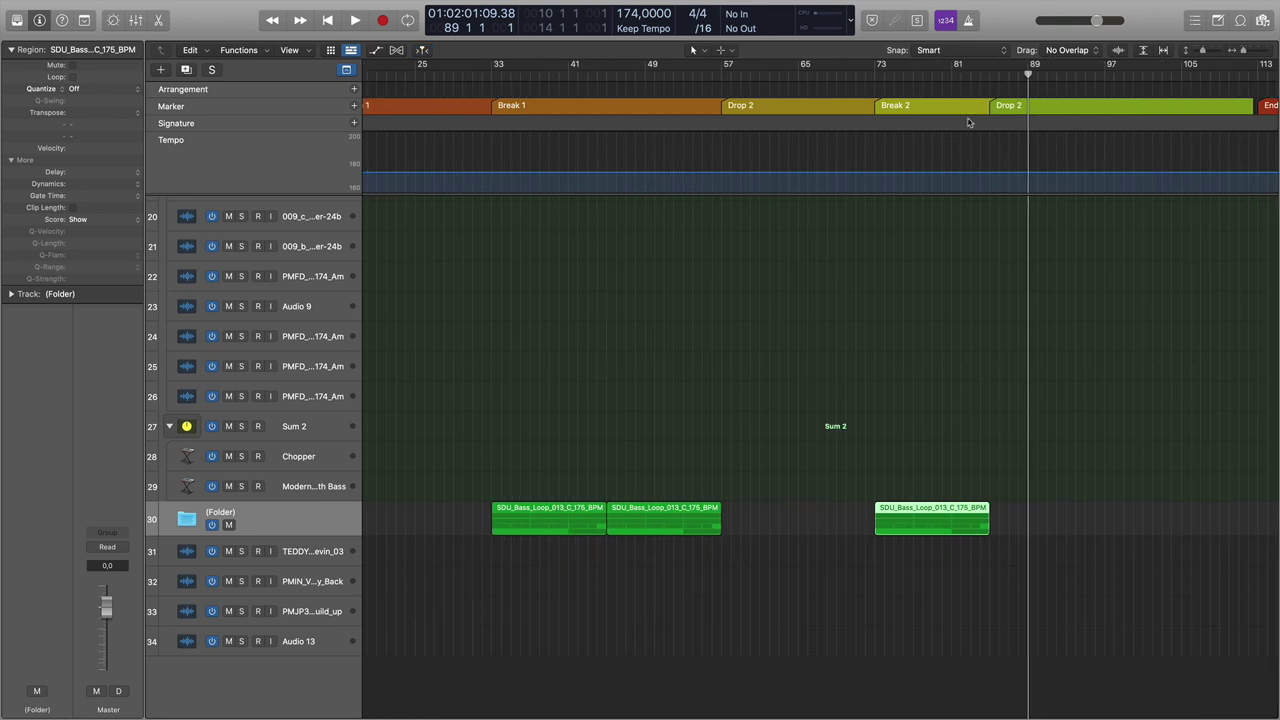
pyautogui.click(990, 78)
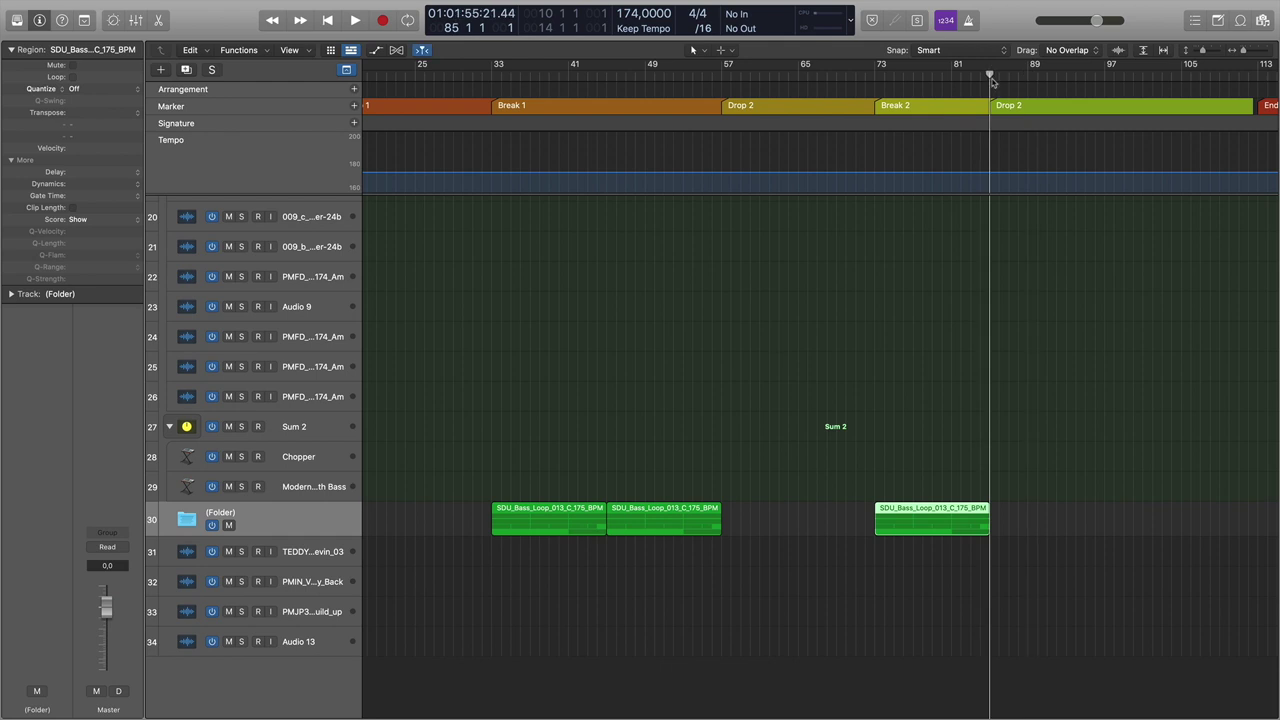
pyautogui.press('super+Right')
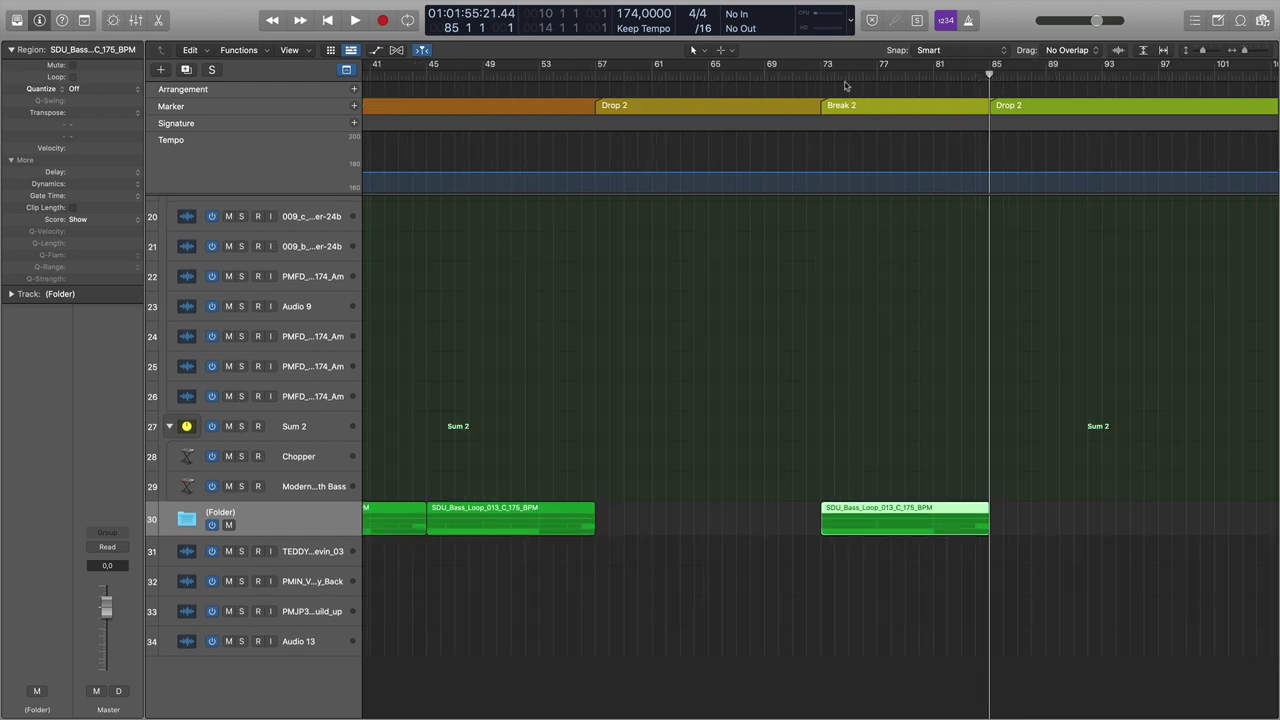
# Create a marker named Outro at bar 101, where the last folder region on track 2 ends.
pyautogui.hscroll(3, 1021, 246)
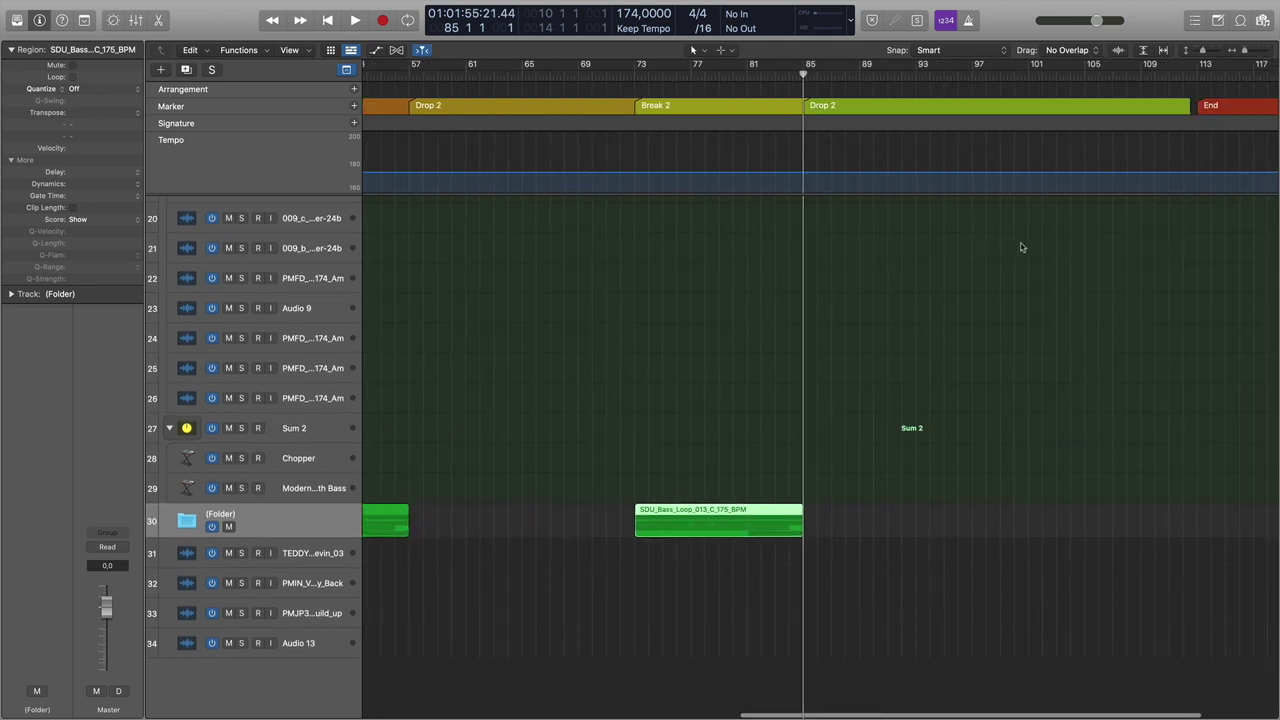
pyautogui.scroll(10, 1021, 246)
pyautogui.click(915, 76)
pyautogui.click(1028, 77)
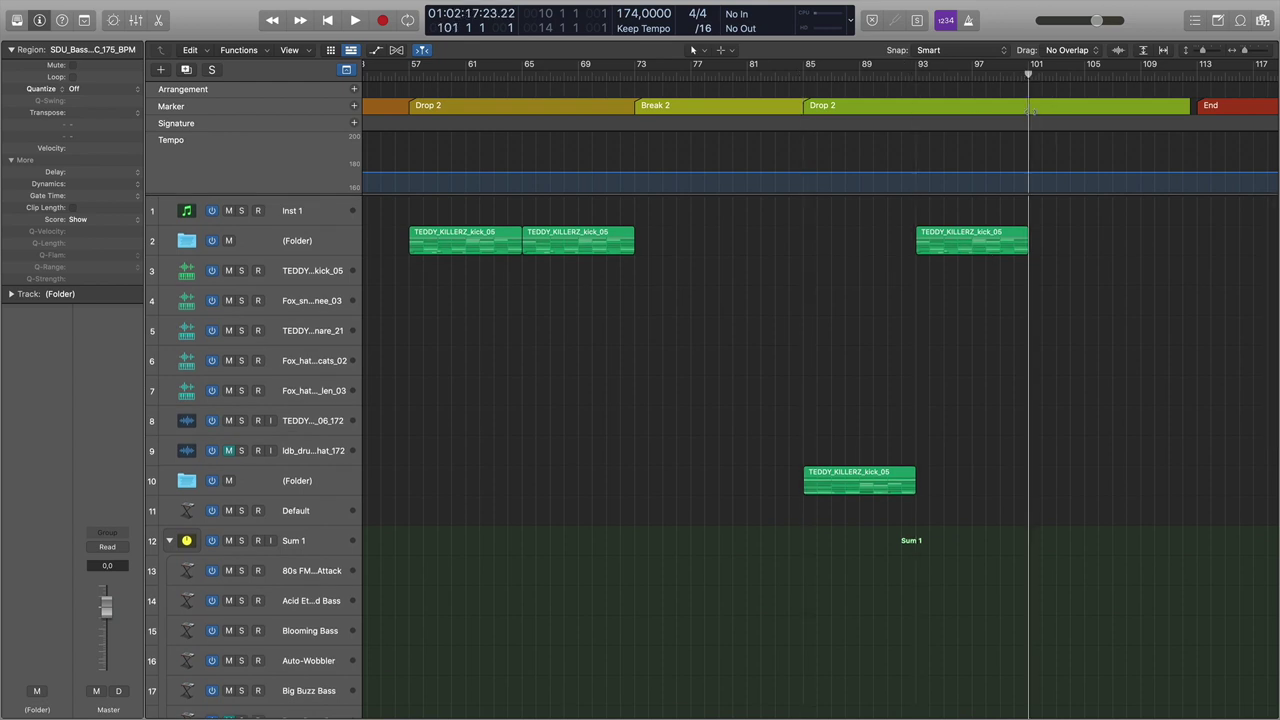
pyautogui.click(1041, 112)
pyautogui.doubleClick(1042, 110)
pyautogui.write('O')
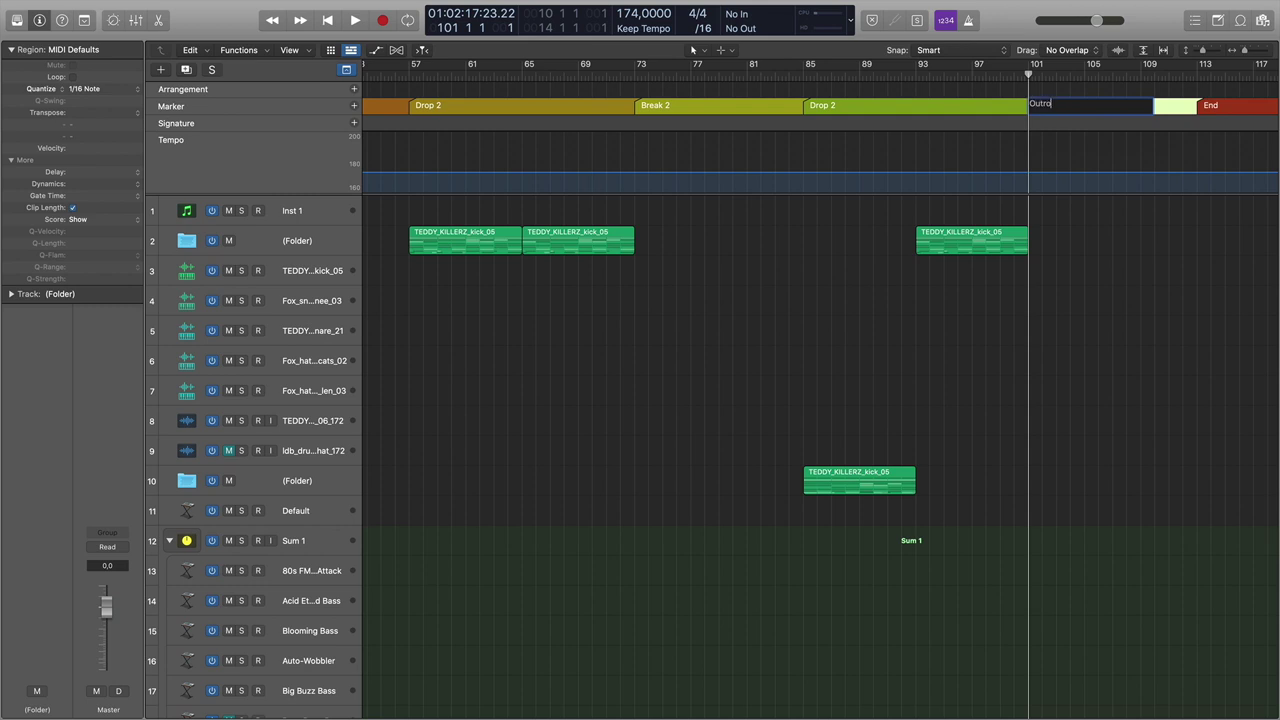
pyautogui.write('utro')
pyautogui.press('Return')
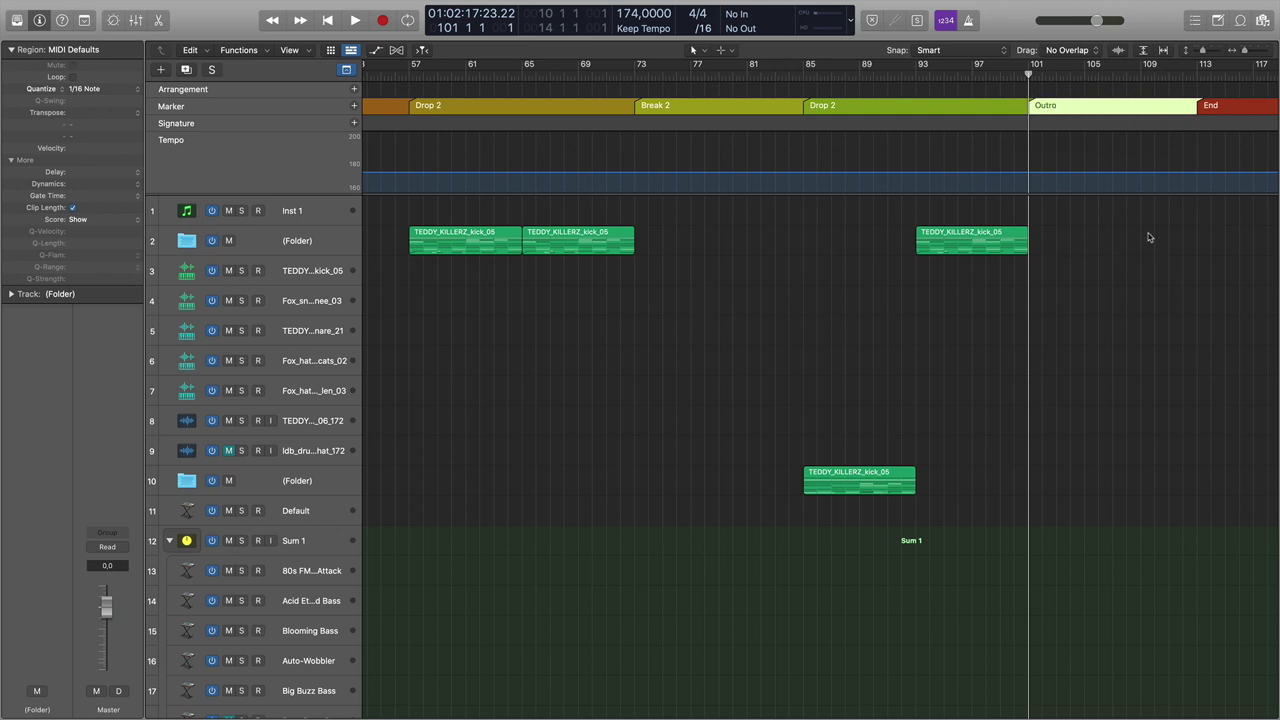
# Copy the track 10 folder region from bar 85 to bar 101 under Outro, and set the playhead to bar 109 at its end.
pyautogui.click(976, 252)
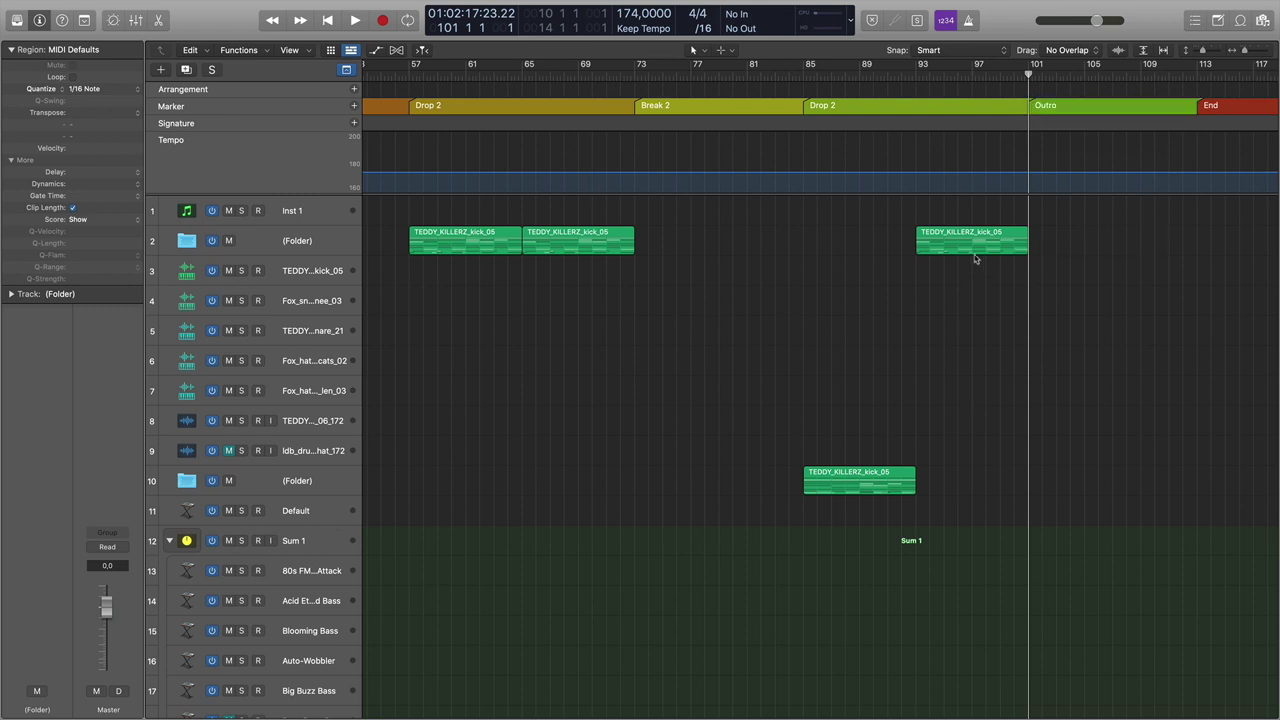
pyautogui.click(868, 487)
pyautogui.moveTo(847, 484); pyautogui.dragTo(1112, 496)
pyautogui.click(1142, 78)
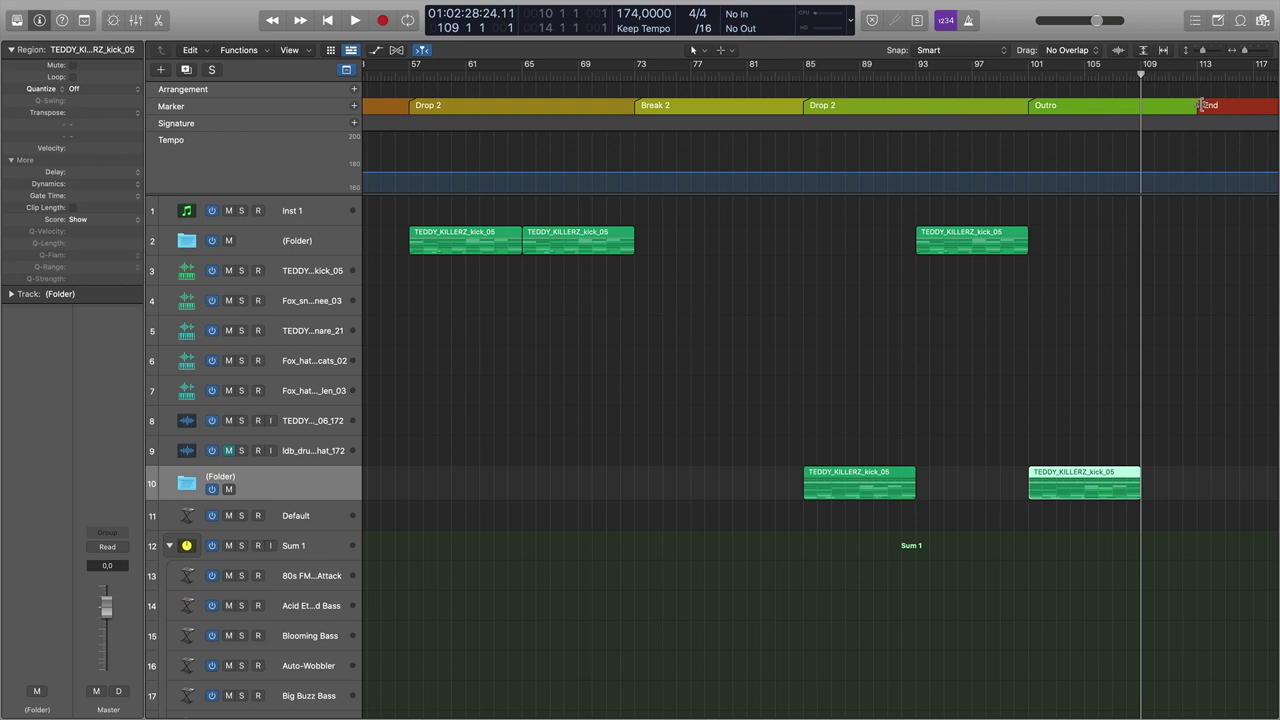
# Move the End marker to bar 109 and create a marker named Stop at bar 110.
pyautogui.moveTo(1202, 105)
pyautogui.mouseDown()
pyautogui.moveTo(1148, 108)
pyautogui.moveTo(1167, 106)
pyautogui.mouseUp()
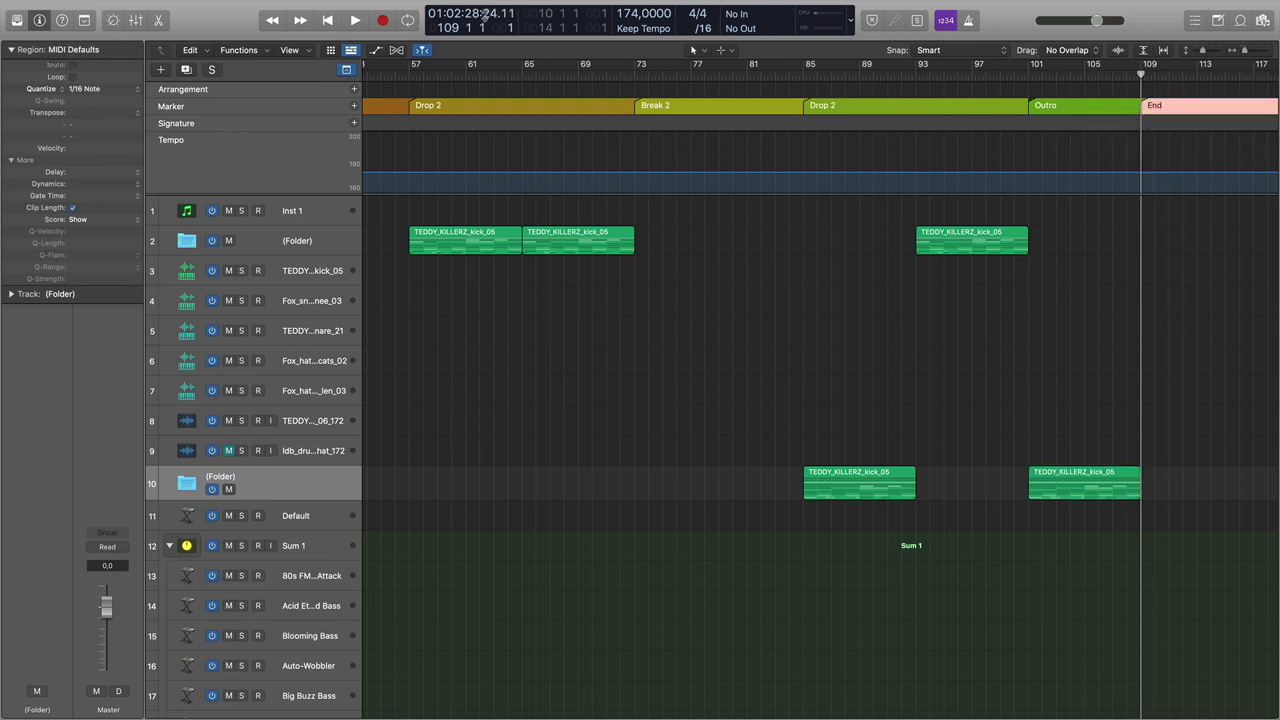
pyautogui.press('super+Right')
pyautogui.hscroll(5, 954, 383)
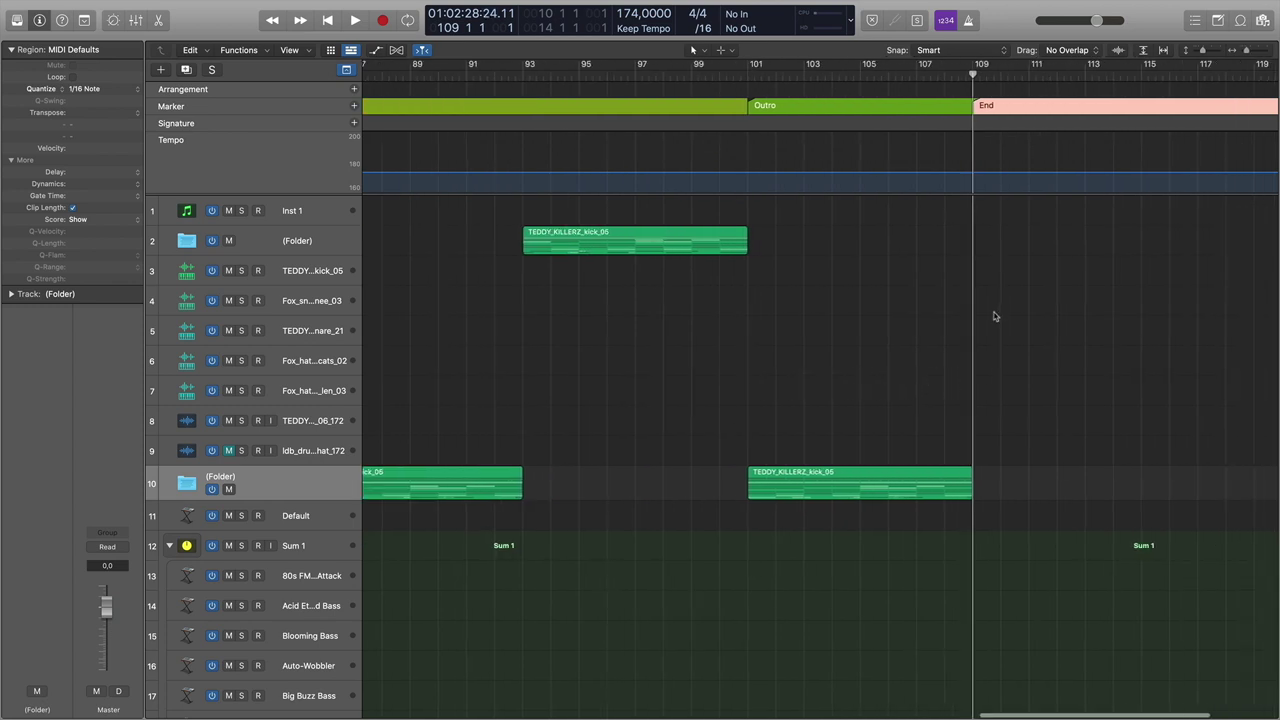
pyautogui.press('super+Right')
pyautogui.press('super+Right')
pyautogui.click(1020, 76)
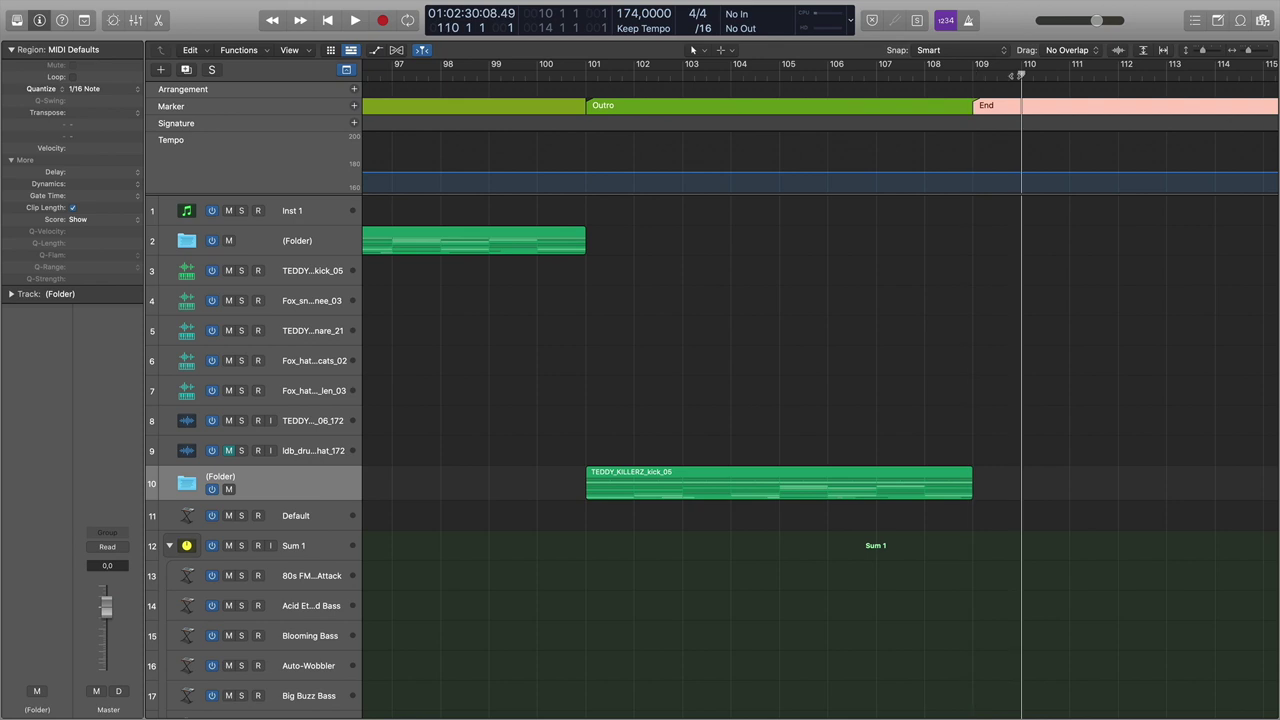
pyautogui.rightClick(1022, 105)
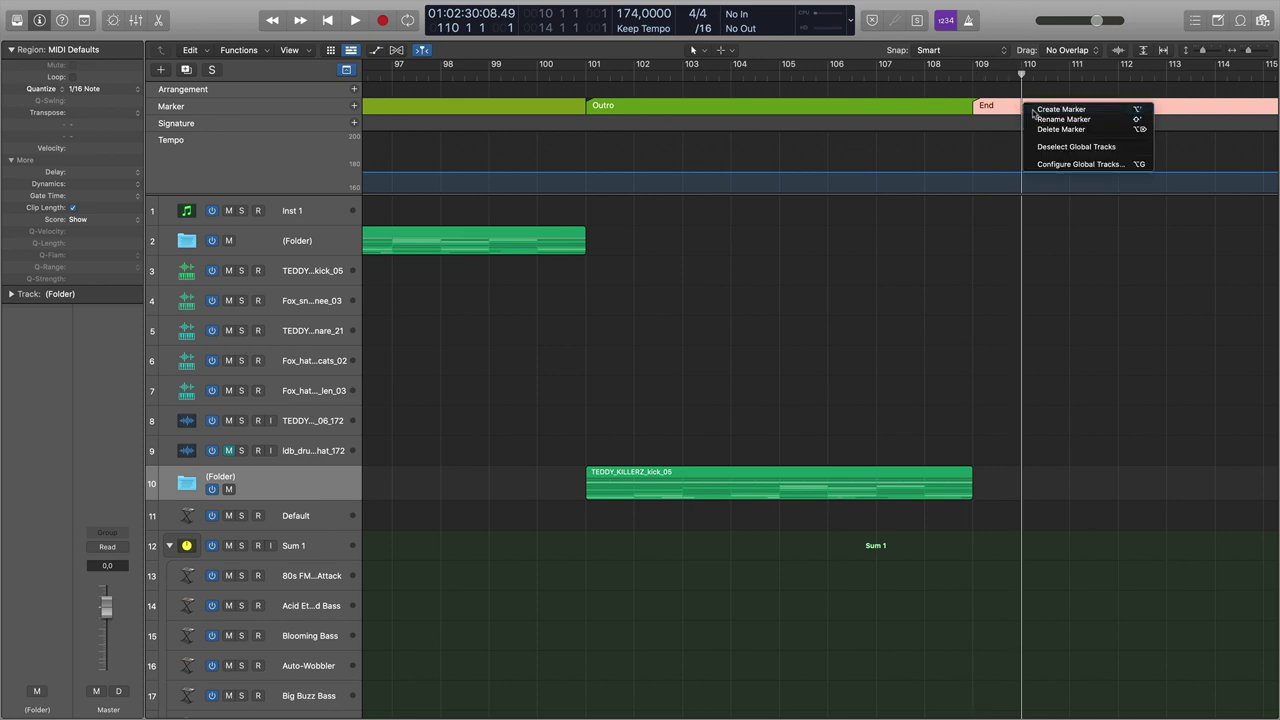
pyautogui.click(1036, 110)
pyautogui.doubleClick(1034, 104)
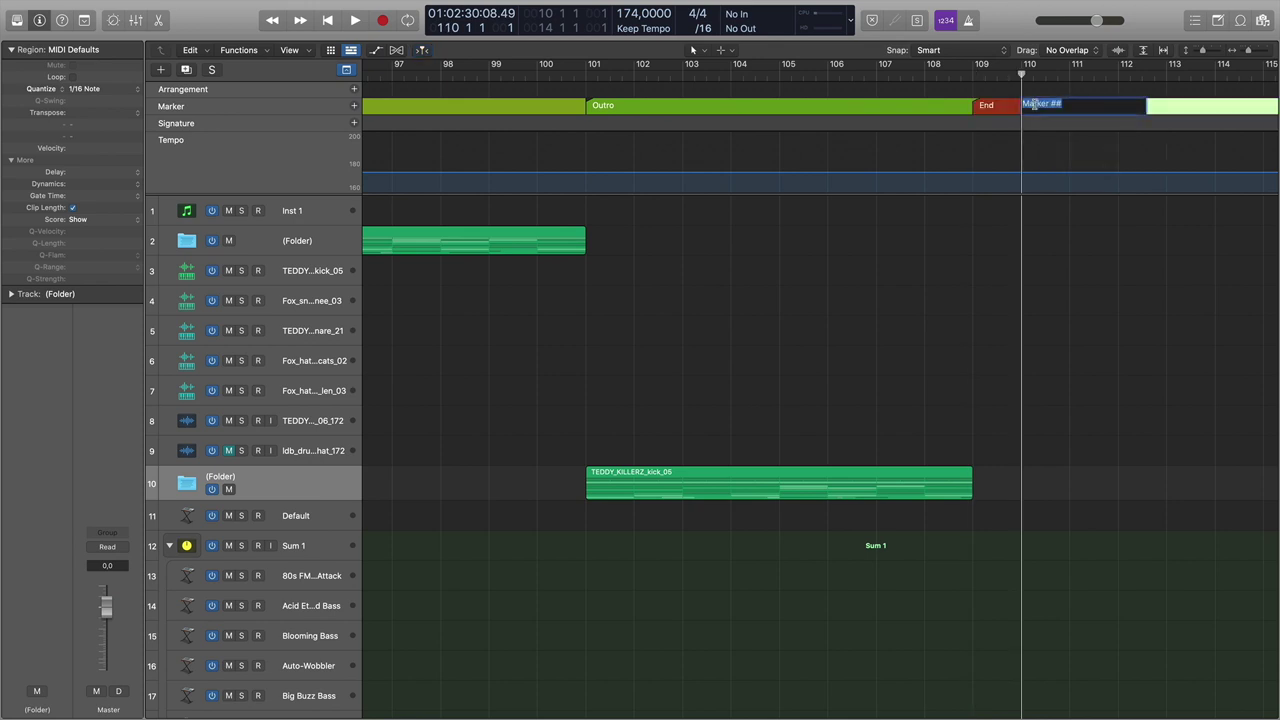
pyautogui.write('D')
pyautogui.press('Return')
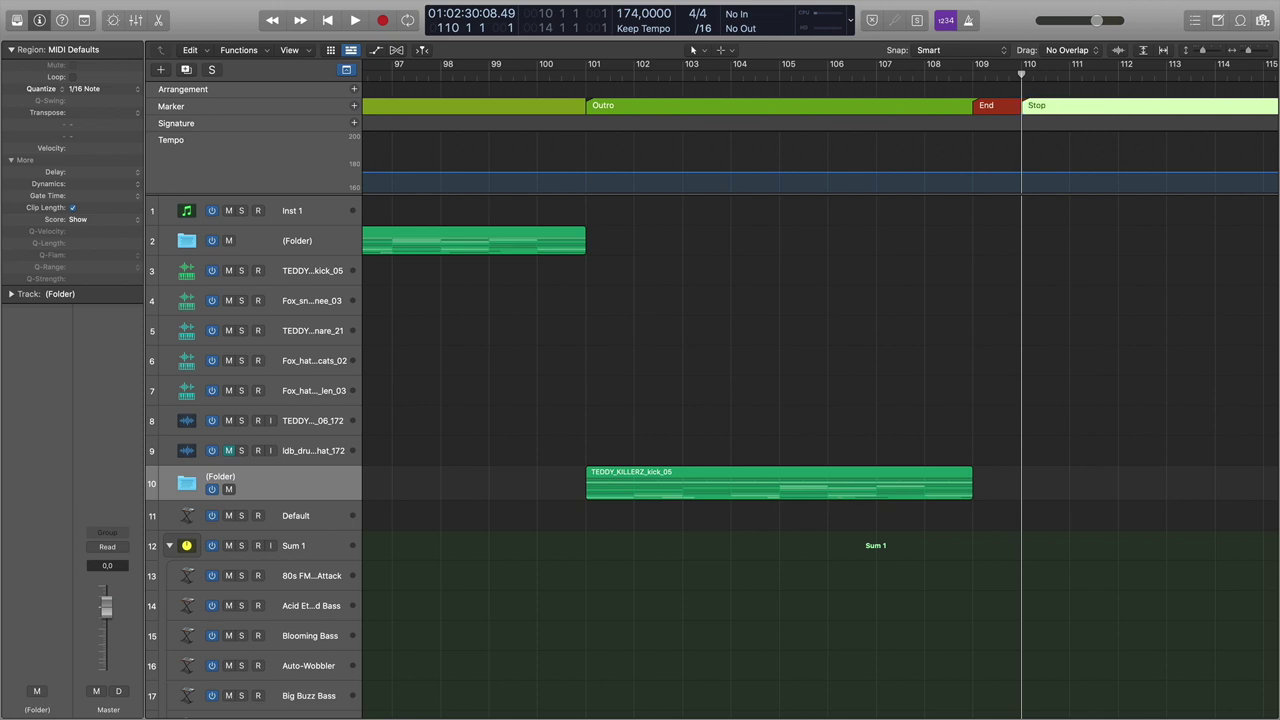
# Hide the global tracks above the arrangement, with the whole song from Intro to Stop in view.
pyautogui.press('super+Left')
pyautogui.press('super+Left')
pyautogui.press('super+Left')
pyautogui.press('super+Left')
pyautogui.press('super+Left')
pyautogui.press('super+Left')
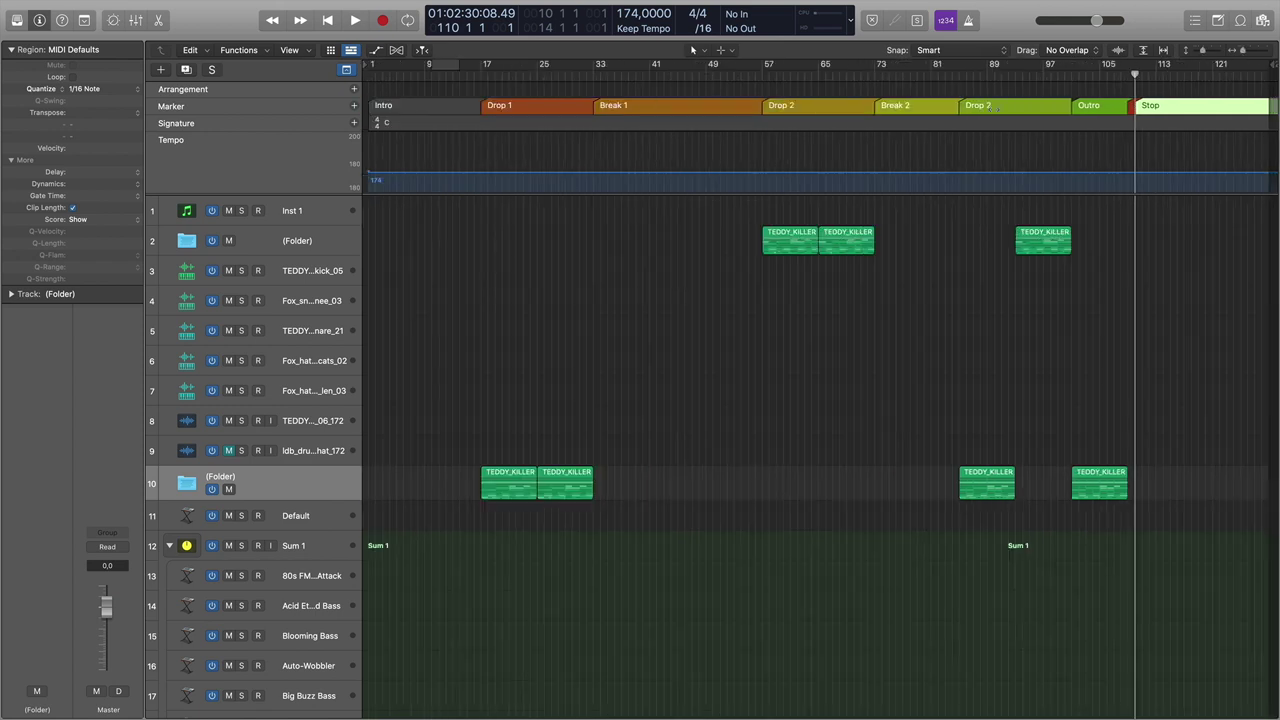
pyautogui.press('g')
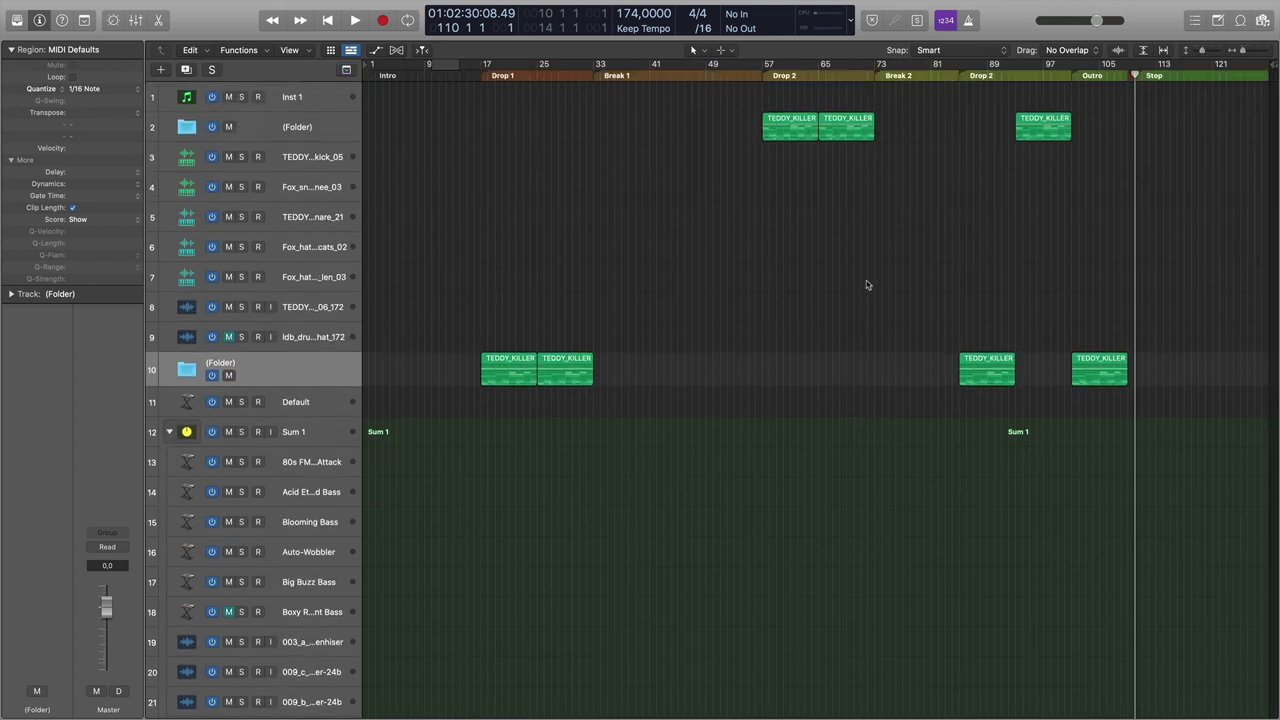
# Try to unpack only the two Drop 1 folder regions on track 10 to new tracks.
pyautogui.moveTo(443, 380); pyautogui.dragTo(535, 370)
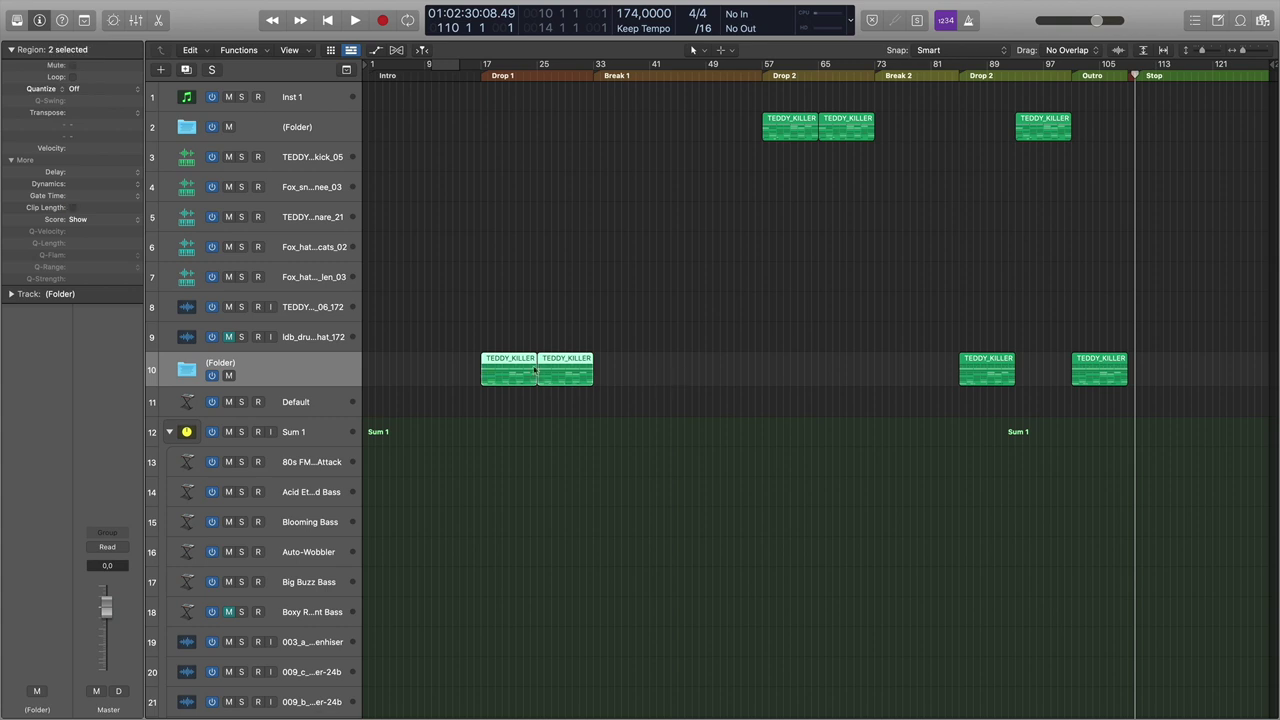
pyautogui.rightClick(515, 366)
pyautogui.moveTo(583, 574)
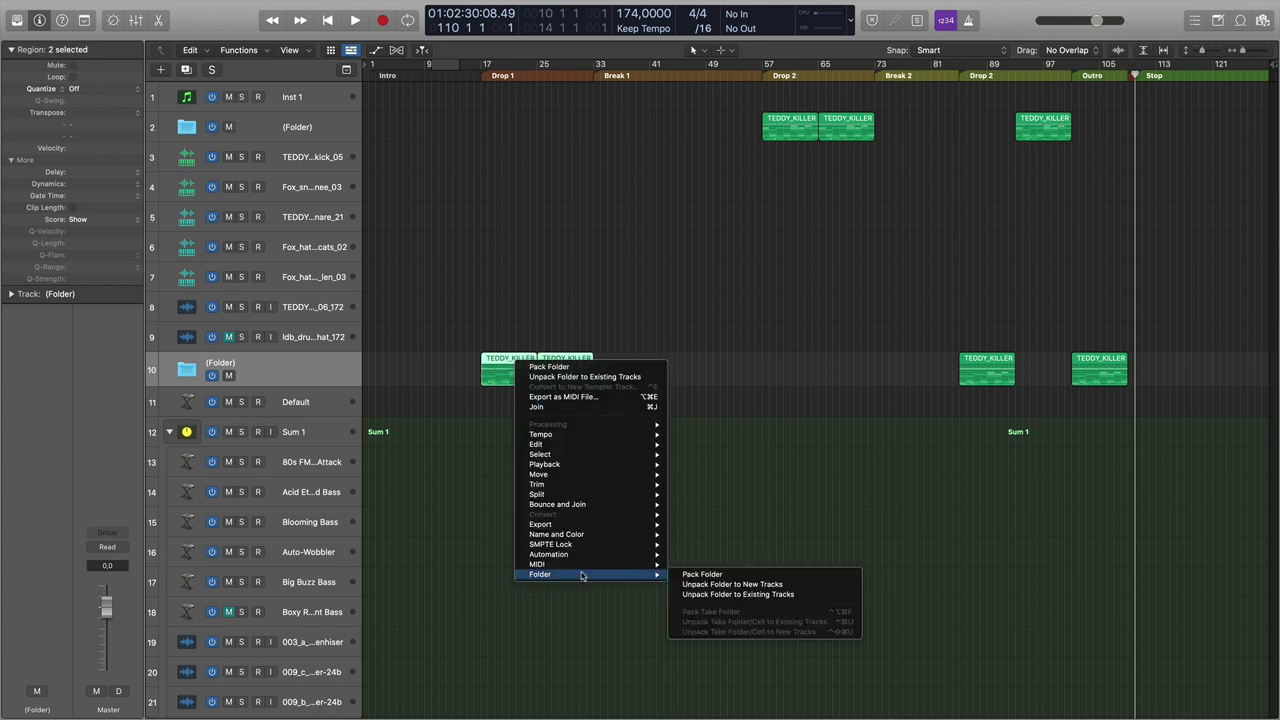
pyautogui.click(704, 584)
pyautogui.moveTo(704, 135); pyautogui.dragTo(1082, 142)
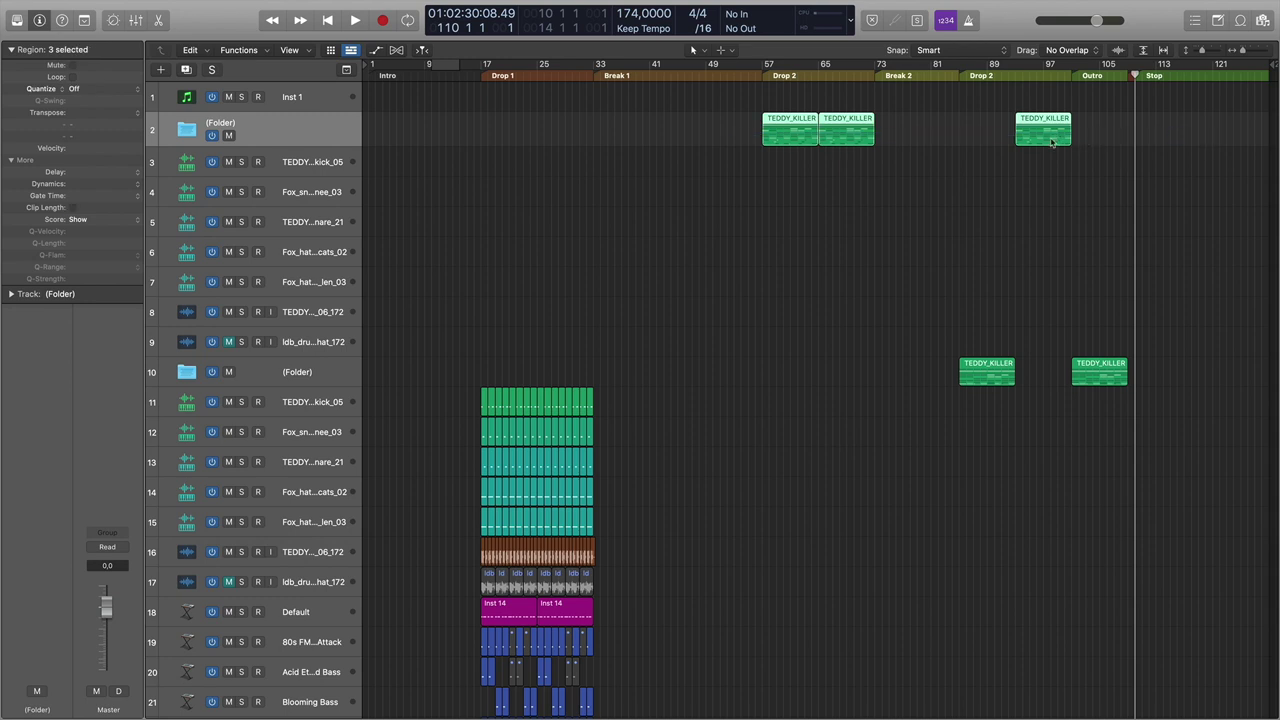
pyautogui.press('super+z')
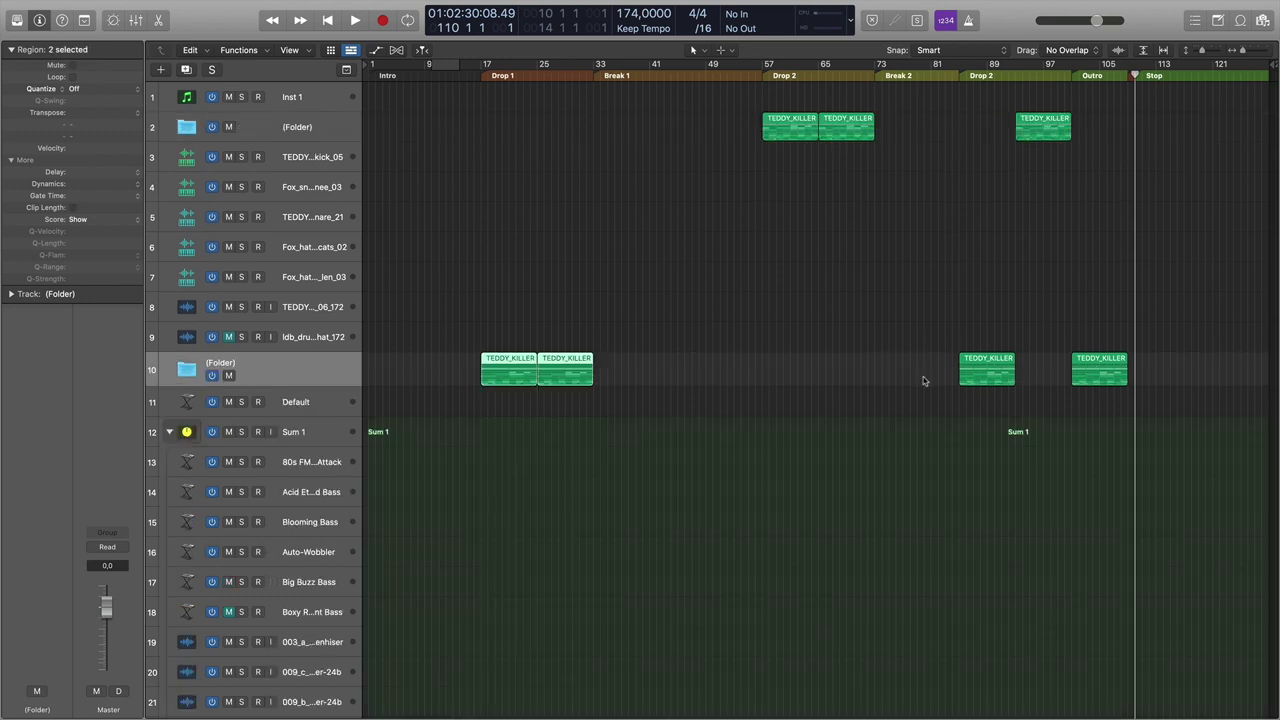
# Unpack all four folder regions on track 10, under Drop 1, the last Drop 2 and Outro, to new tracks.
pyautogui.moveTo(1125, 392); pyautogui.dragTo(503, 374)
pyautogui.rightClick(503, 374)
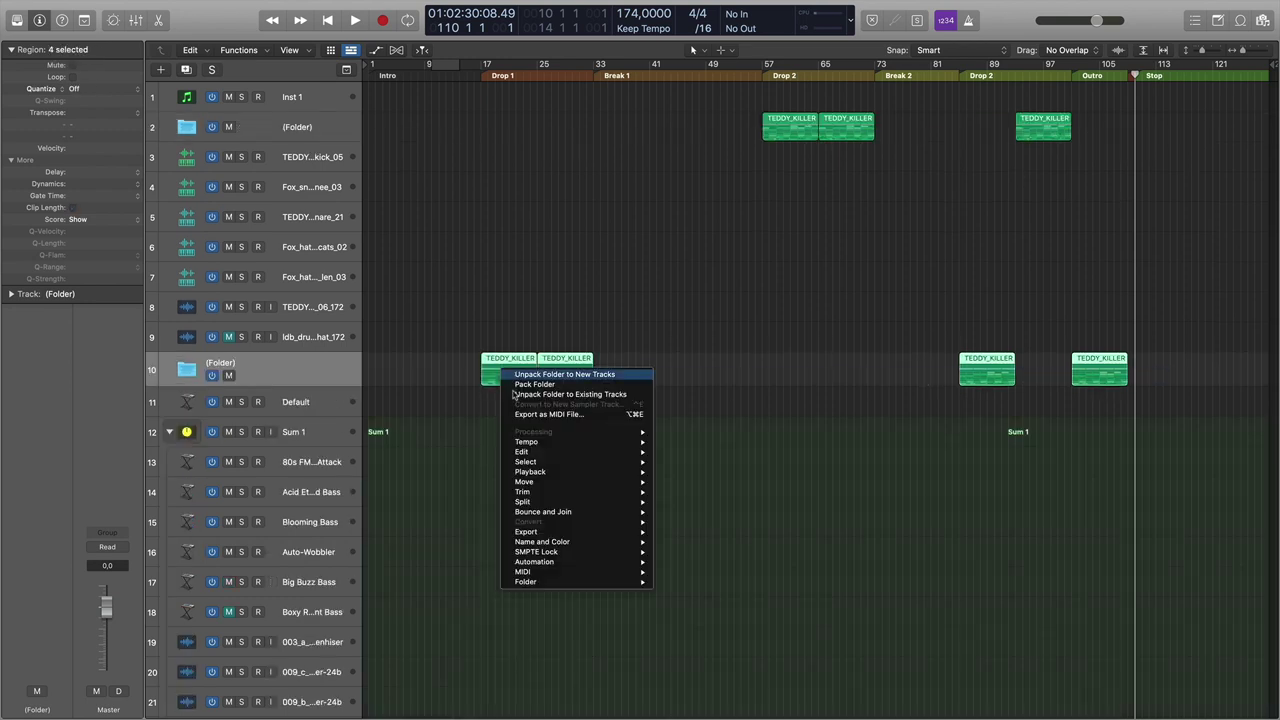
pyautogui.moveTo(576, 584)
pyautogui.click(718, 592)
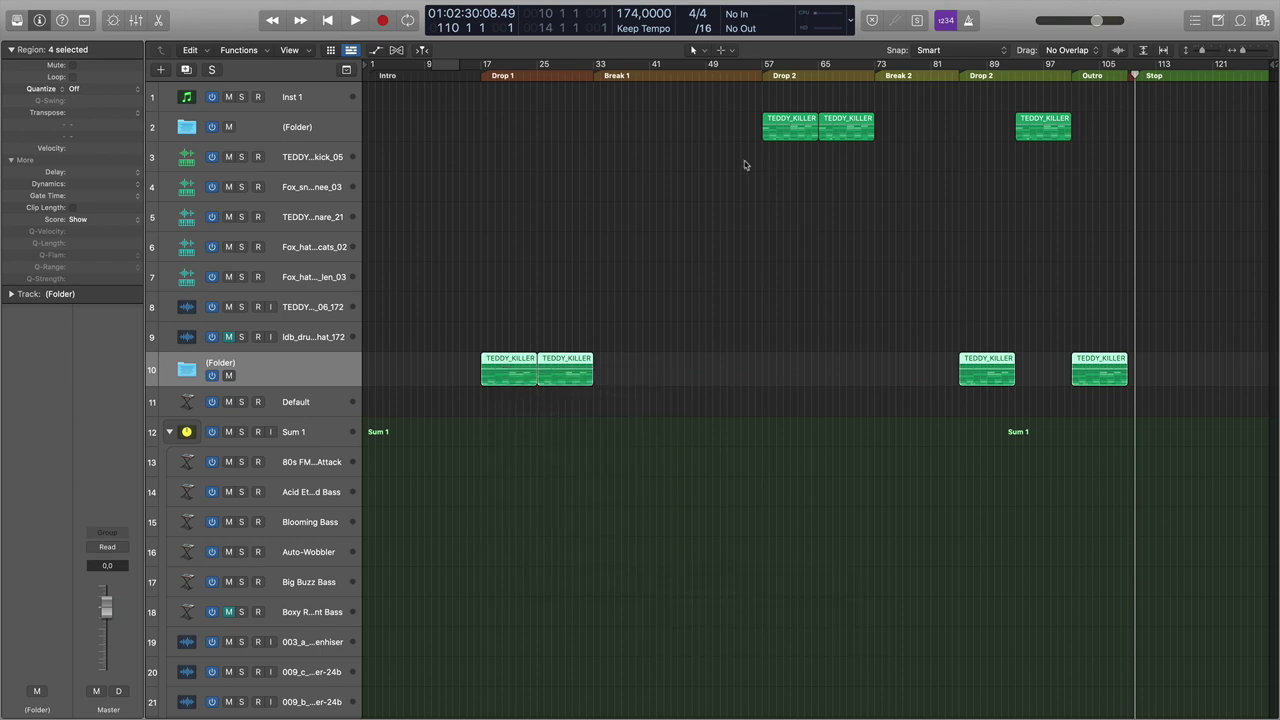
# Unpack the three folder regions on track 2, under both Drop 2 markers, to new tracks.
pyautogui.moveTo(734, 120); pyautogui.dragTo(1094, 133)
pyautogui.rightClick(1048, 128)
pyautogui.moveTo(1101, 345)
pyautogui.click(972, 354)
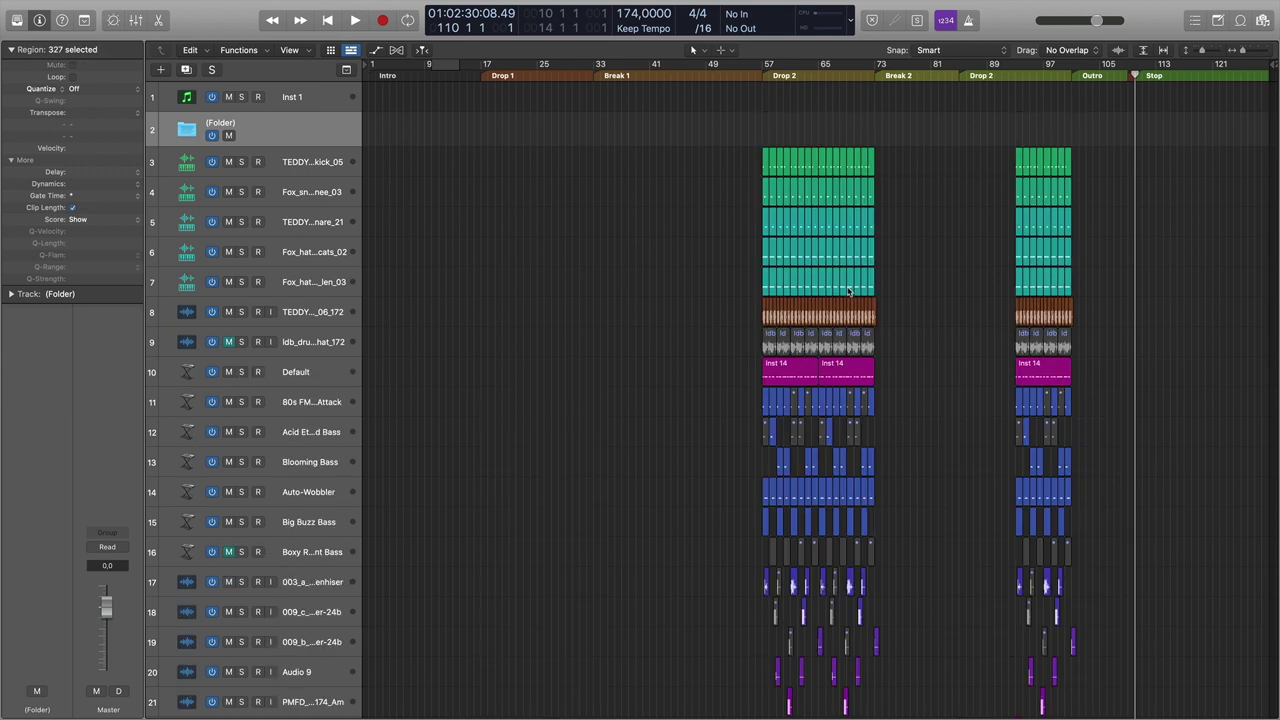
# Unpack the three SDU_Bass_Loop folder regions on track 72, under Break 1 and Break 2, to new tracks.
pyautogui.scroll(-20, 849, 292)
pyautogui.scroll(1, 848, 293)
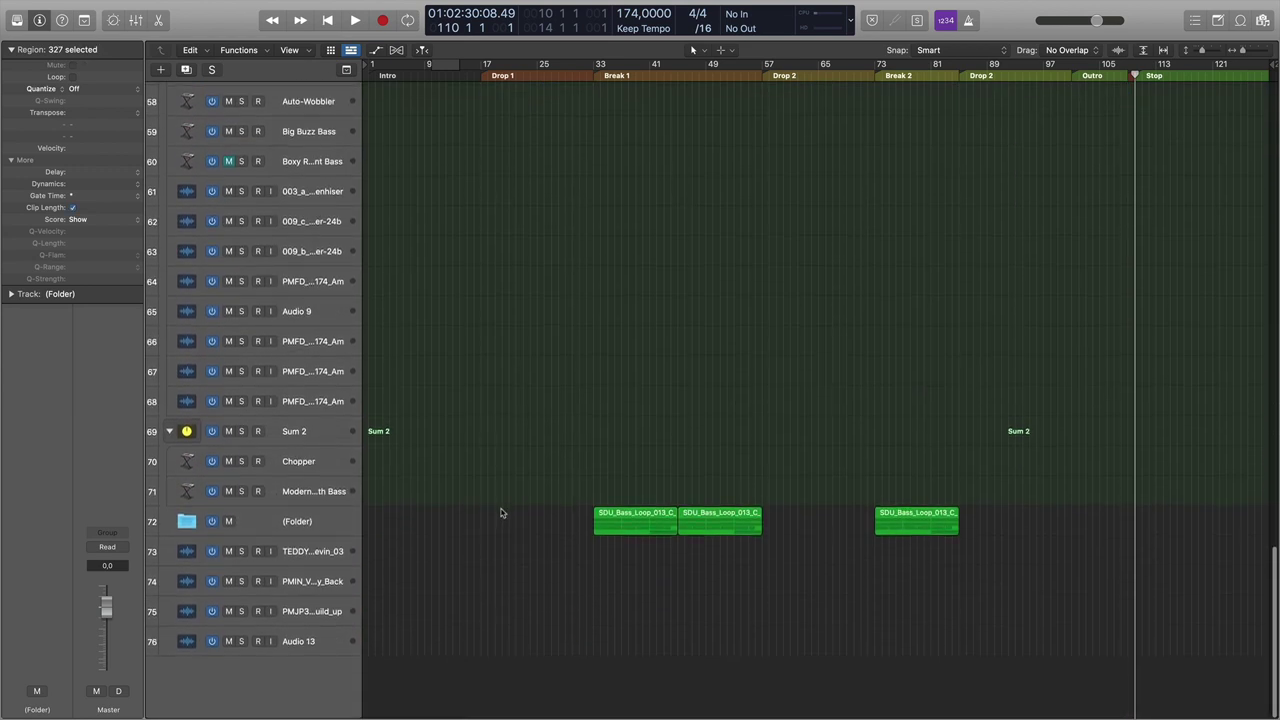
pyautogui.moveTo(500, 508); pyautogui.dragTo(1022, 542)
pyautogui.rightClick(905, 497)
pyautogui.moveTo(975, 708)
pyautogui.click(1100, 662)
# Fill Intro bars 1 to 17 with the break's bass regions on tracks 73 and 74, and place four track 75 loop regions from bar 9.
pyautogui.scroll(8, 902, 482)
pyautogui.scroll(-3, 594, 349)
pyautogui.scroll(6, 593, 349)
pyautogui.scroll(-15, 593, 349)
pyautogui.moveTo(540, 497); pyautogui.dragTo(465, 432)
pyautogui.click(430, 492)
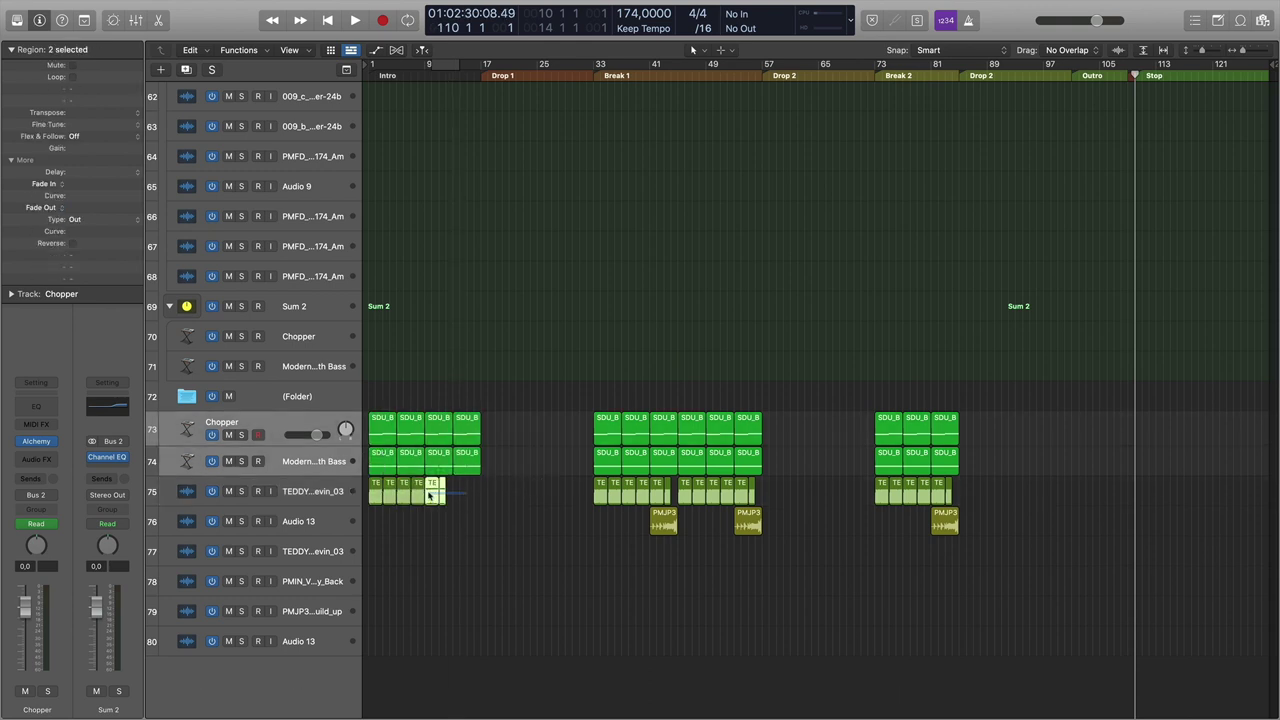
pyautogui.press('Delete')
pyautogui.moveTo(458, 492)
pyautogui.mouseDown()
pyautogui.moveTo(375, 486)
pyautogui.moveTo(438, 500)
pyautogui.moveTo(433, 491)
pyautogui.mouseUp()
# Play the Intro from bar 1 to hear its first beats.
pyautogui.scroll(10, 471, 498)
pyautogui.scroll(15, 471, 498)
pyautogui.press('Return')
pyautogui.scroll(-20, 395, 300)
pyautogui.press('space')
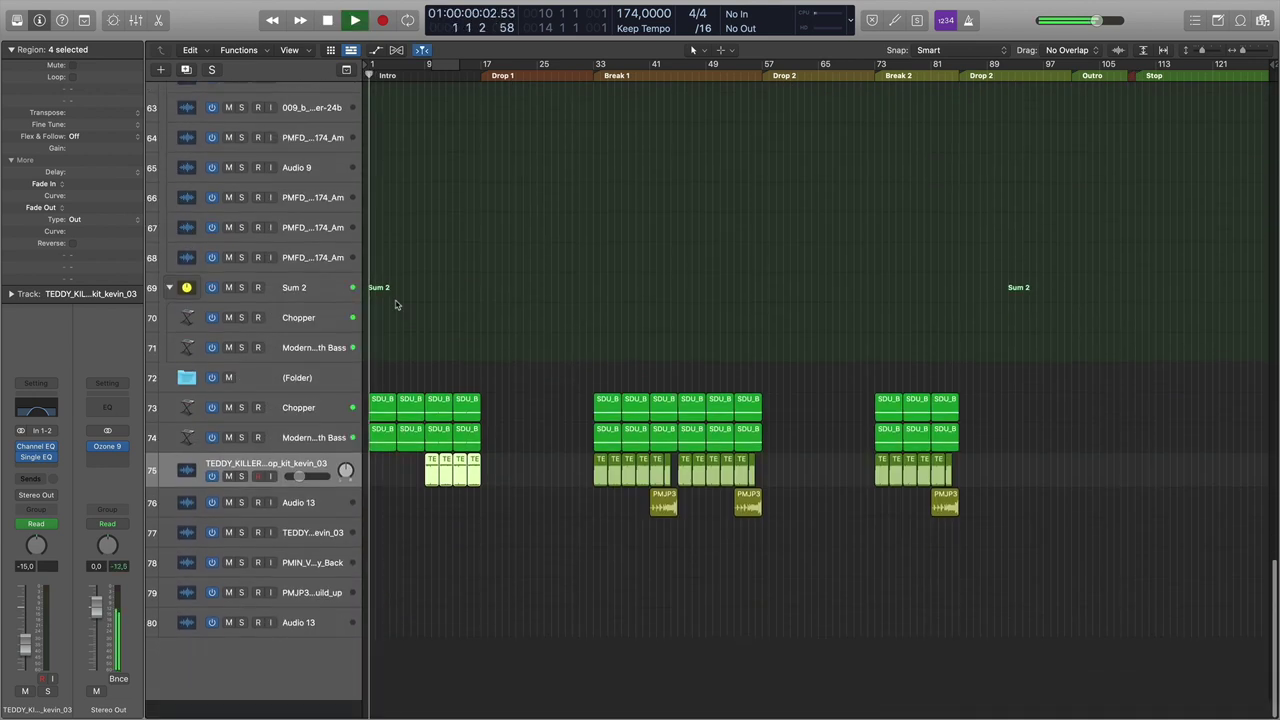
pyautogui.press('space')
# Copy the Drop 1 drum regions on tracks 34 to 38 to bar 1 so they fill the Intro.
pyautogui.scroll(18, 394, 310)
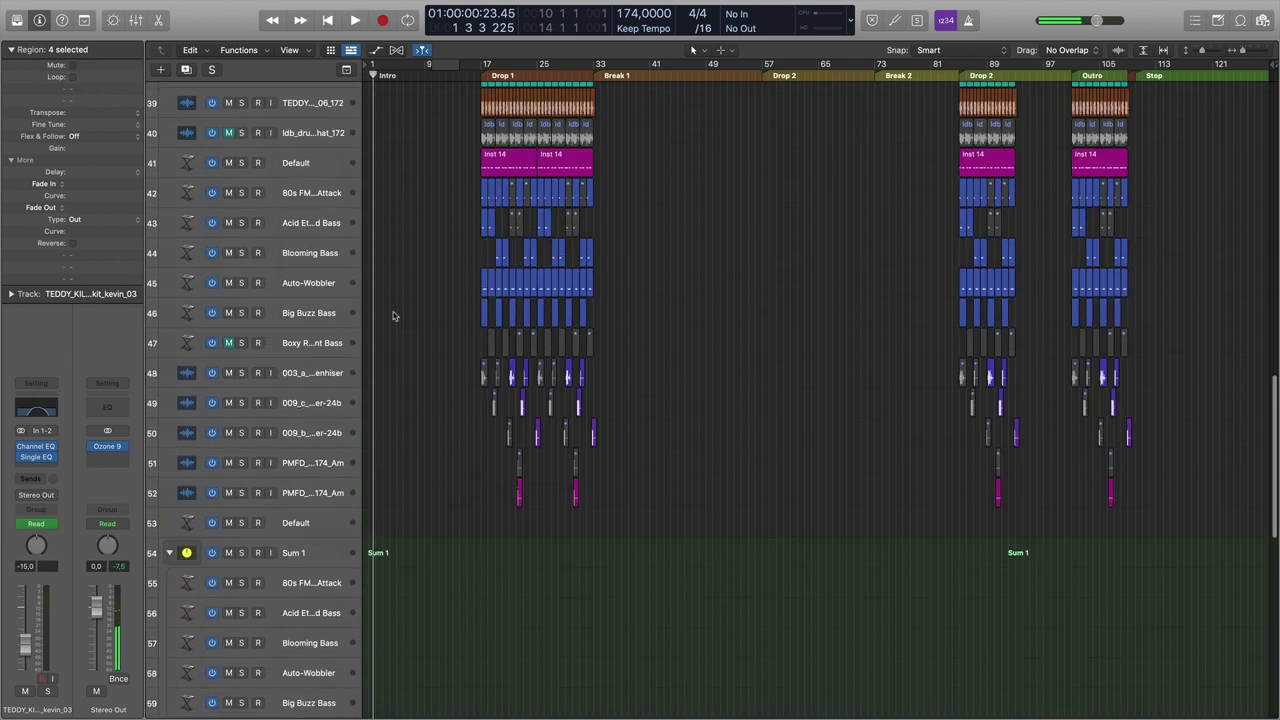
pyautogui.scroll(-3, 395, 310)
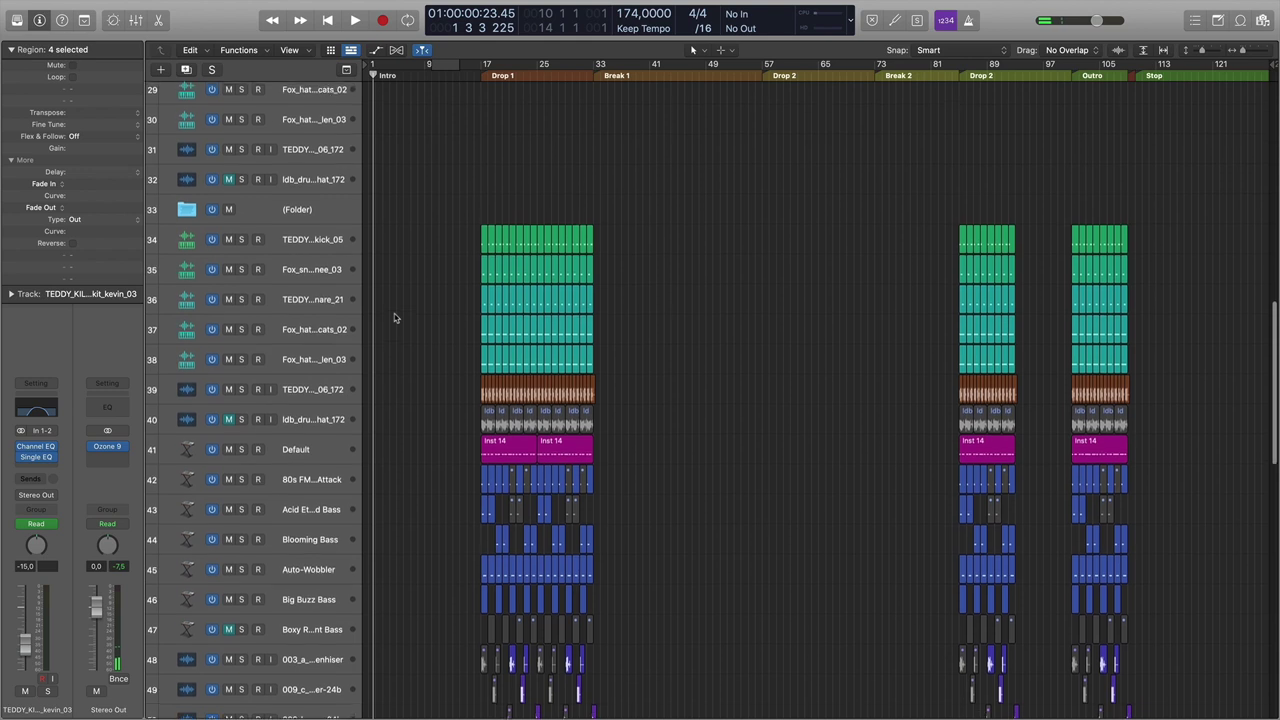
pyautogui.moveTo(428, 242); pyautogui.dragTo(660, 372)
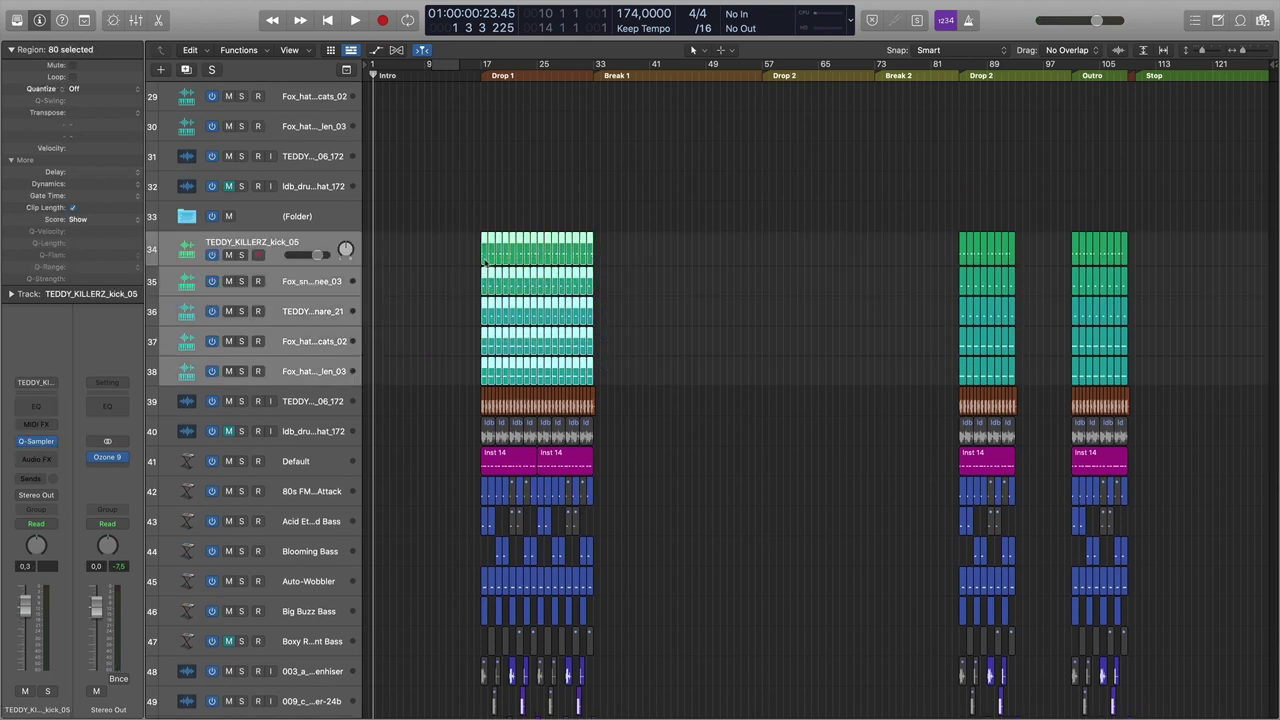
pyautogui.moveTo(485, 257); pyautogui.dragTo(372, 259)
# Listen to the opening bars of the Intro with the copied drum regions.
pyautogui.press('space')
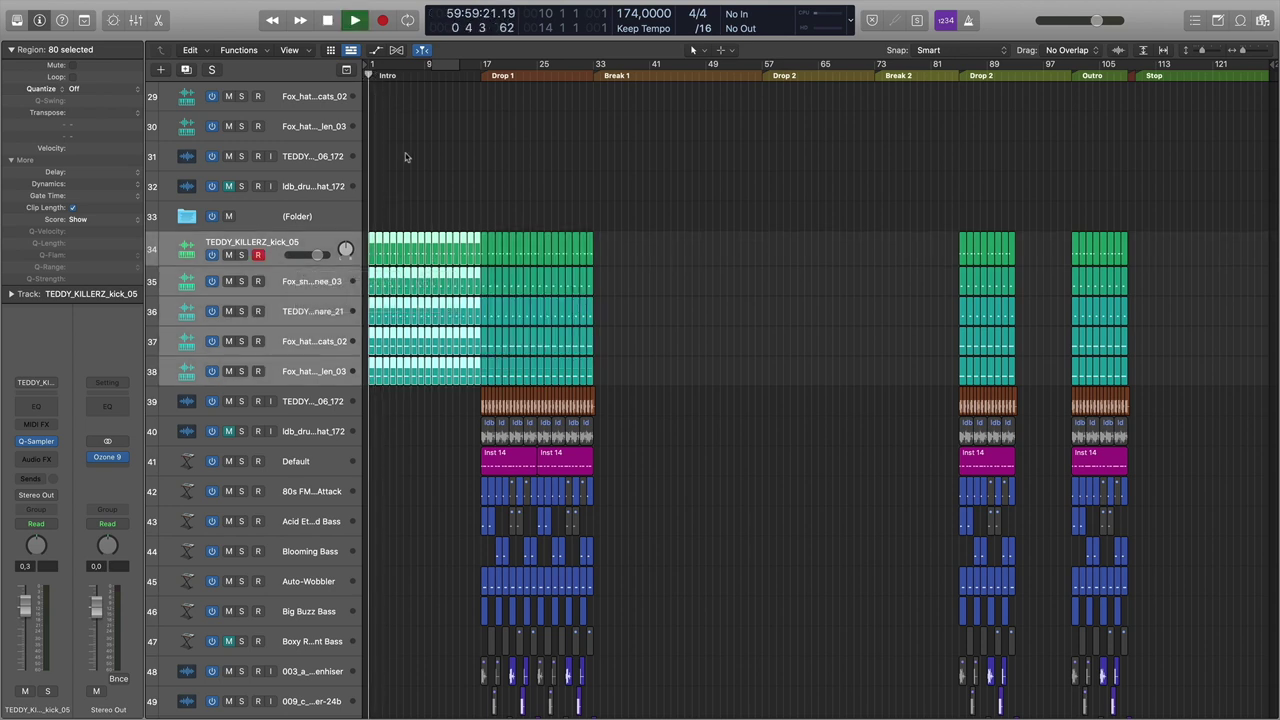
pyautogui.click(386, 412)
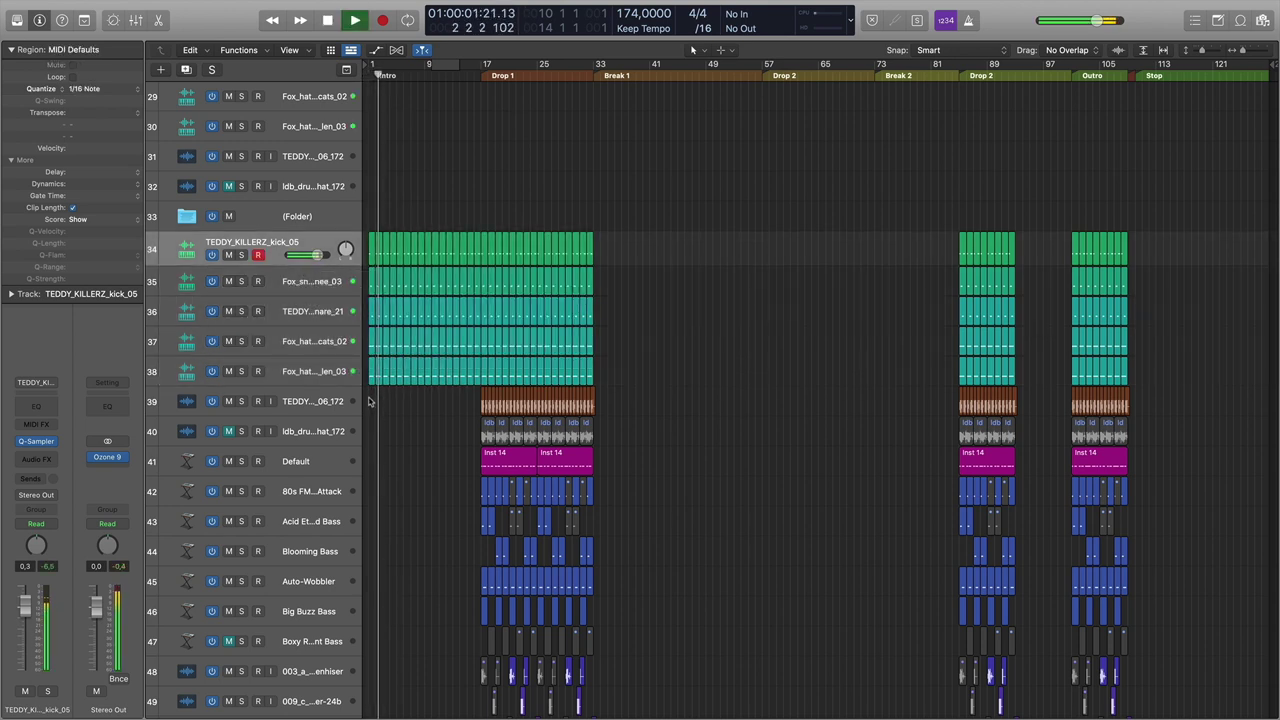
pyautogui.press('space')
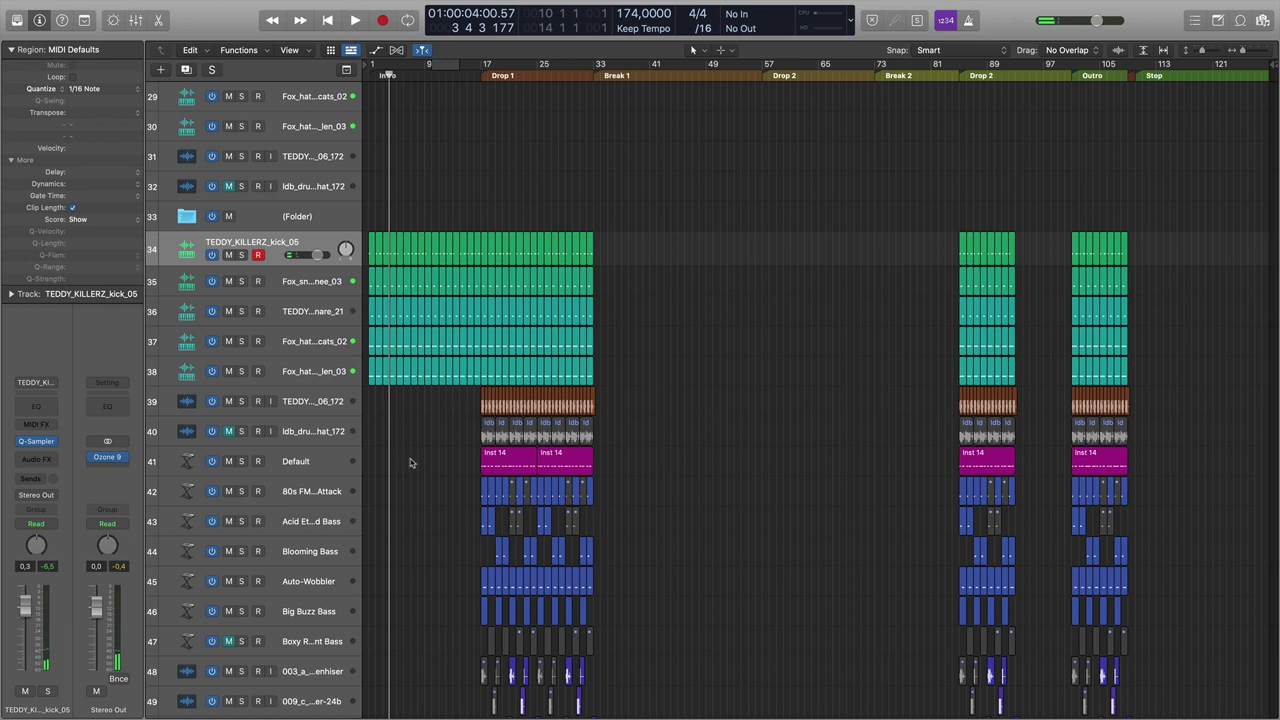
# Check the drum, bass and break tracks across the arrangement and listen to the transition from Drop 1 into Break 1 at bar 33.
pyautogui.scroll(-10, 421, 459)
pyautogui.scroll(-1, 421, 459)
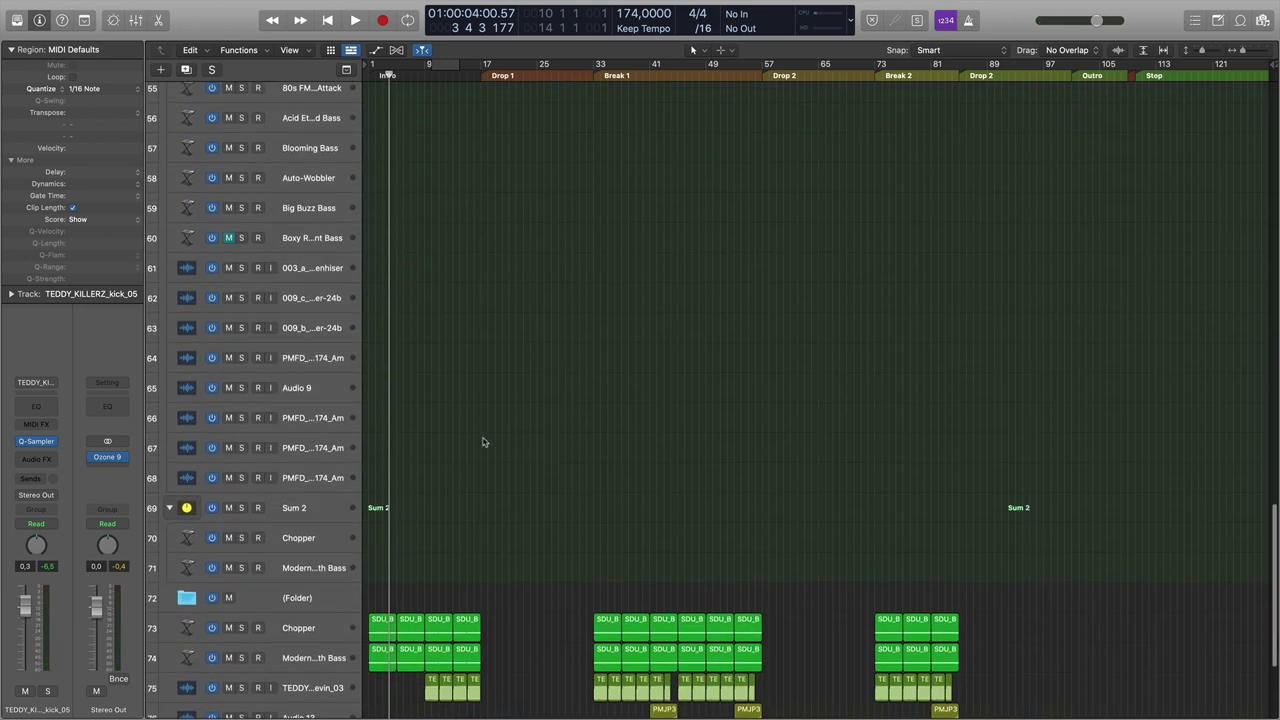
pyautogui.scroll(10, 517, 443)
pyautogui.scroll(1, 710, 374)
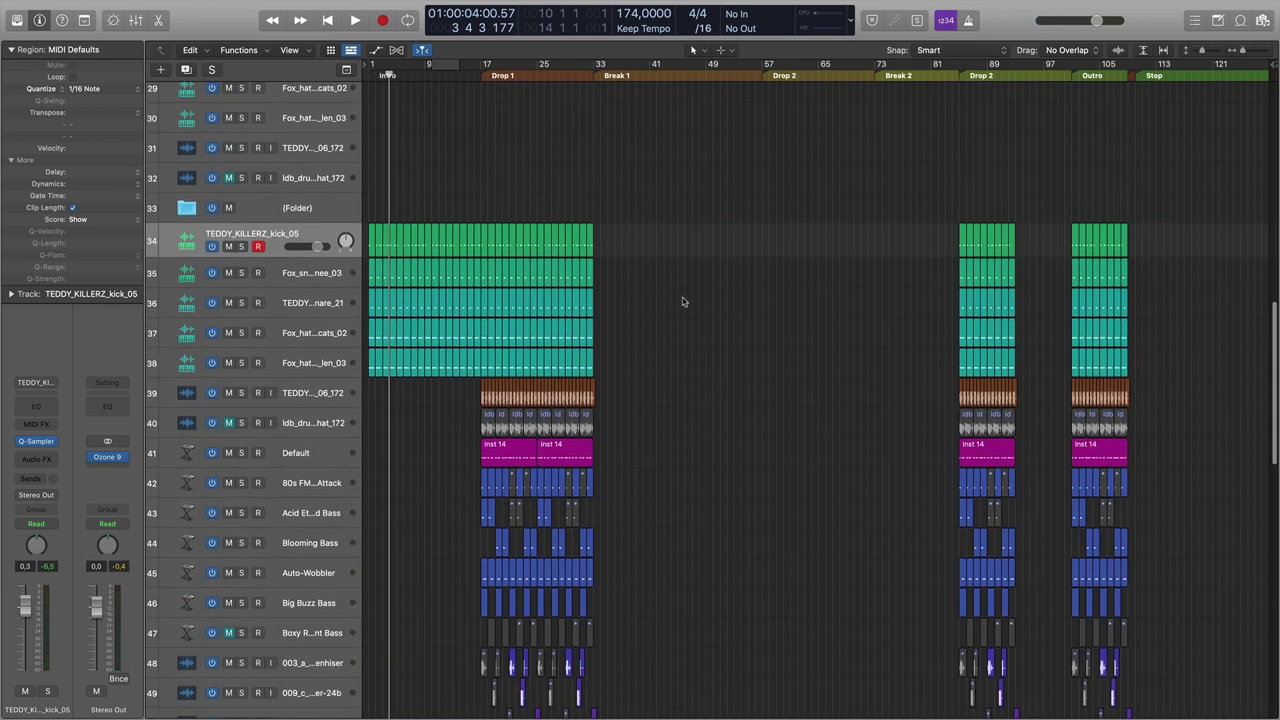
pyautogui.scroll(-14, 683, 301)
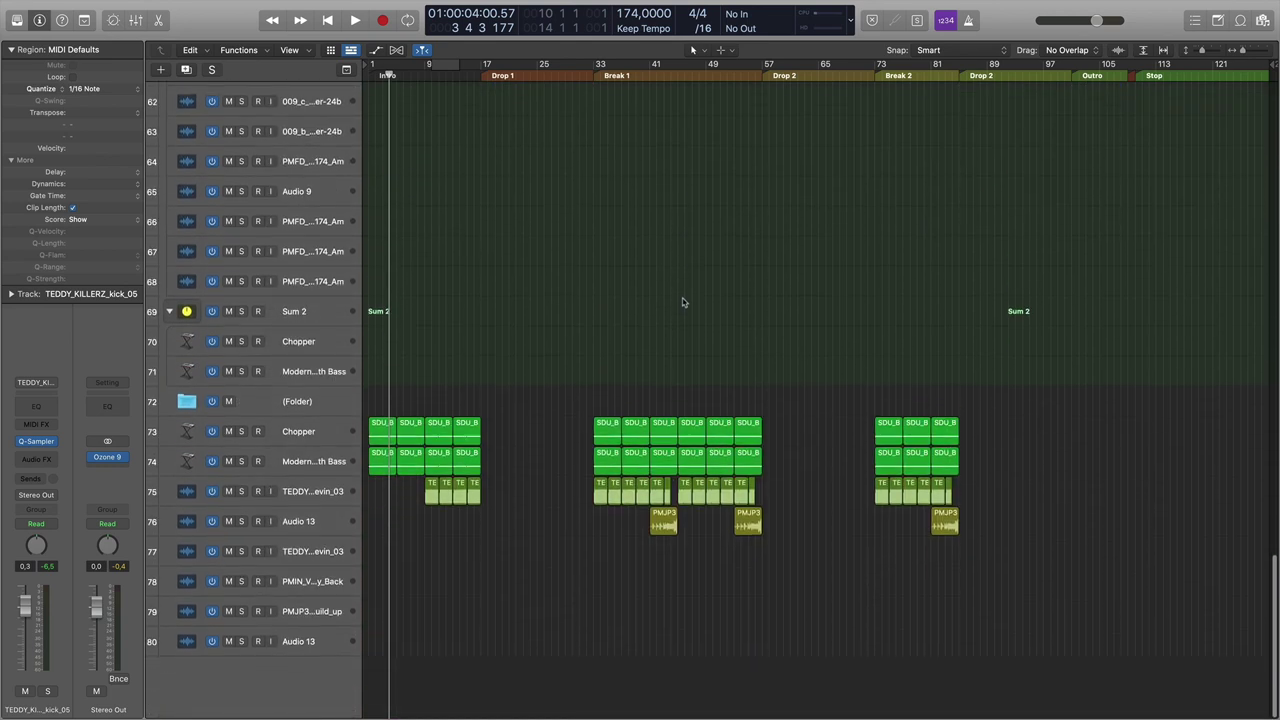
pyautogui.click(600, 103)
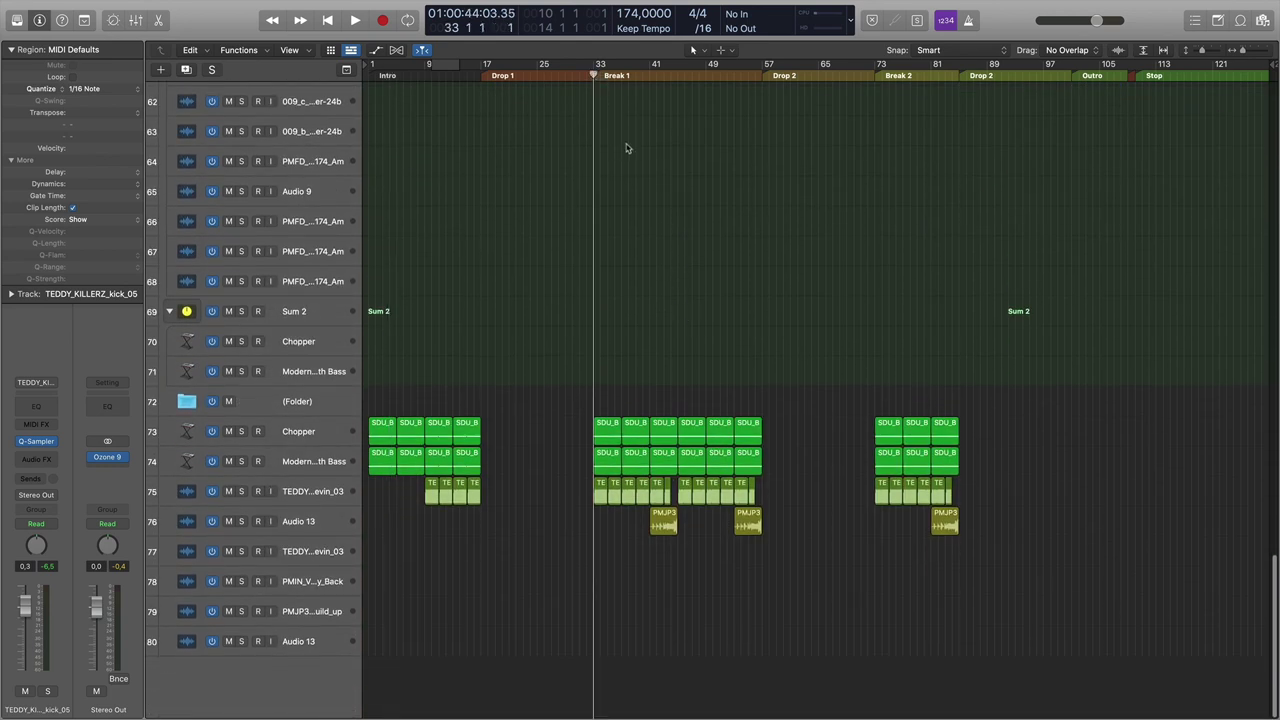
pyautogui.scroll(10, 628, 160)
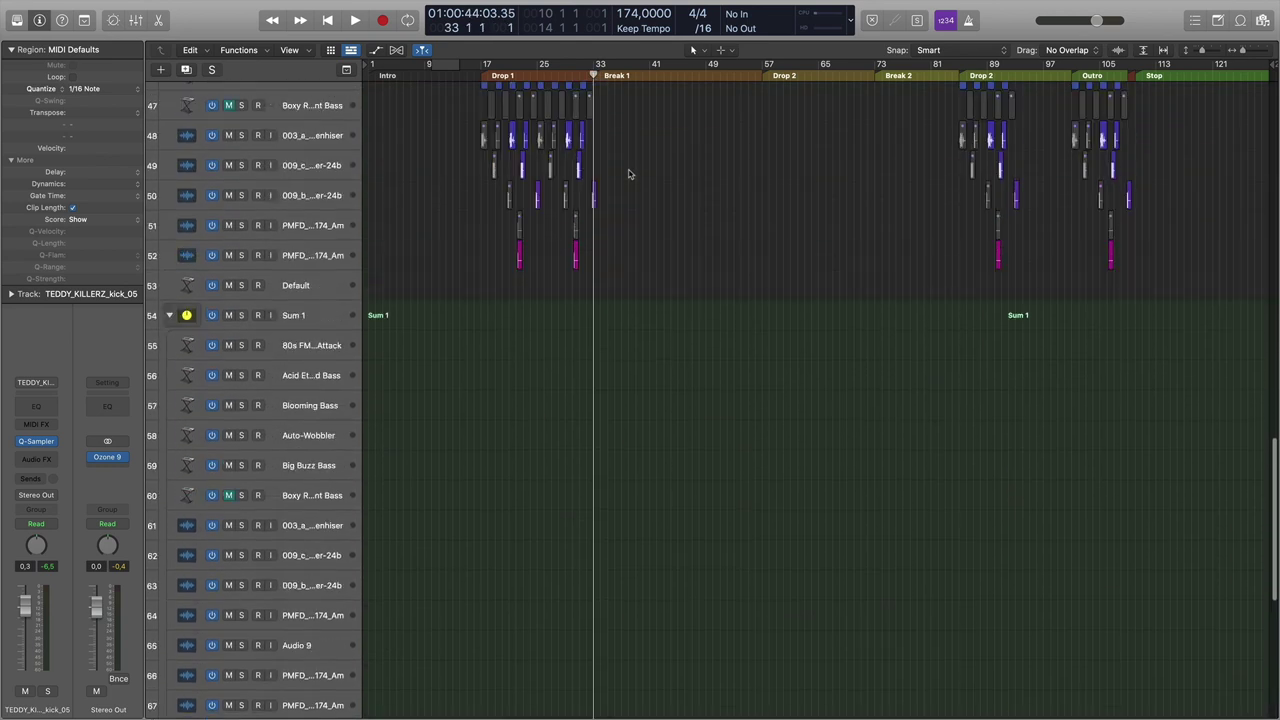
pyautogui.press('space')
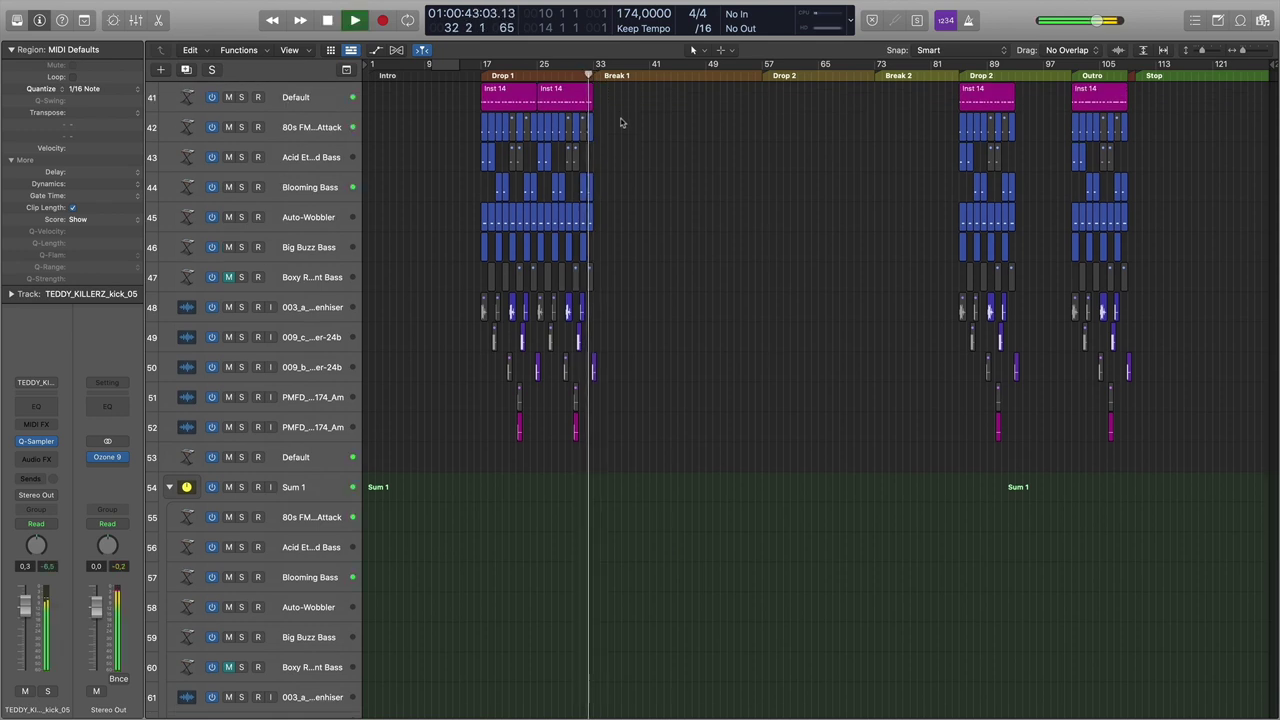
pyautogui.scroll(10, 644, 254)
pyautogui.scroll(-8, 644, 254)
pyautogui.press('space')
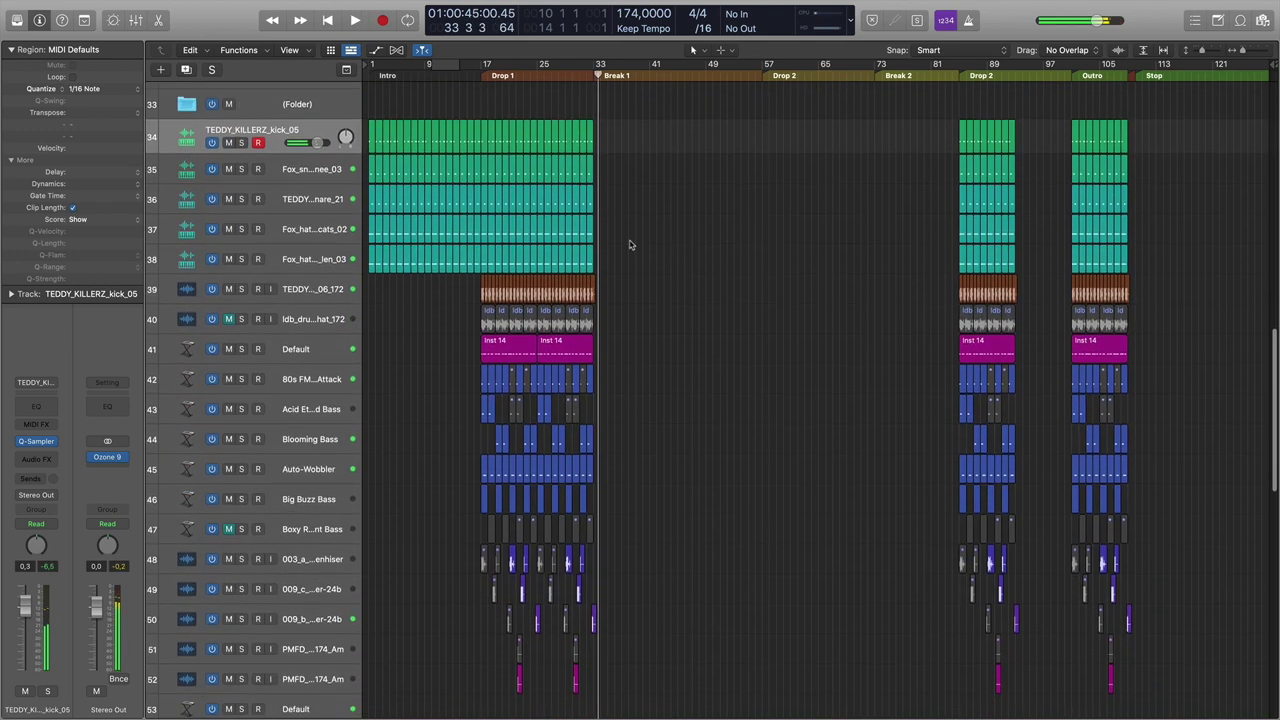
# Try to extend the Drop 1 drum regions on tracks 34 to 38 past bar 33 into Break 1.
pyautogui.moveTo(626, 196); pyautogui.dragTo(570, 170)
pyautogui.moveTo(642, 259); pyautogui.dragTo(498, 139)
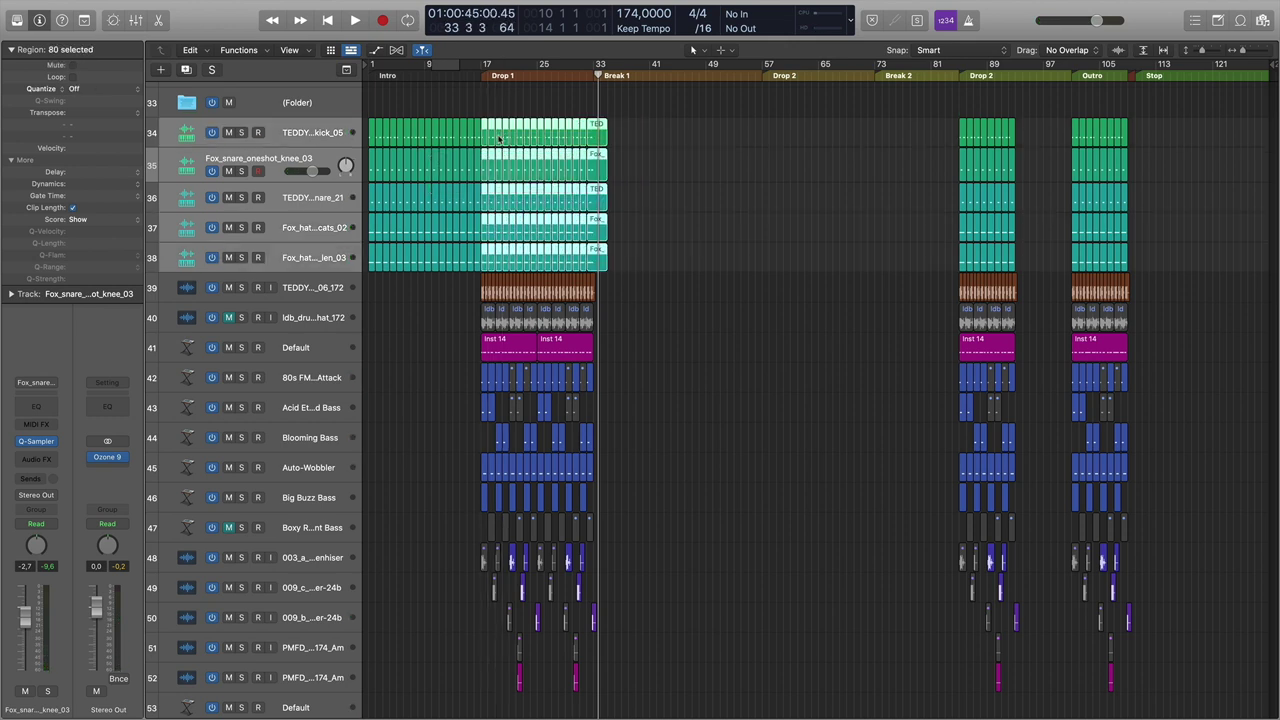
pyautogui.press('super+z')
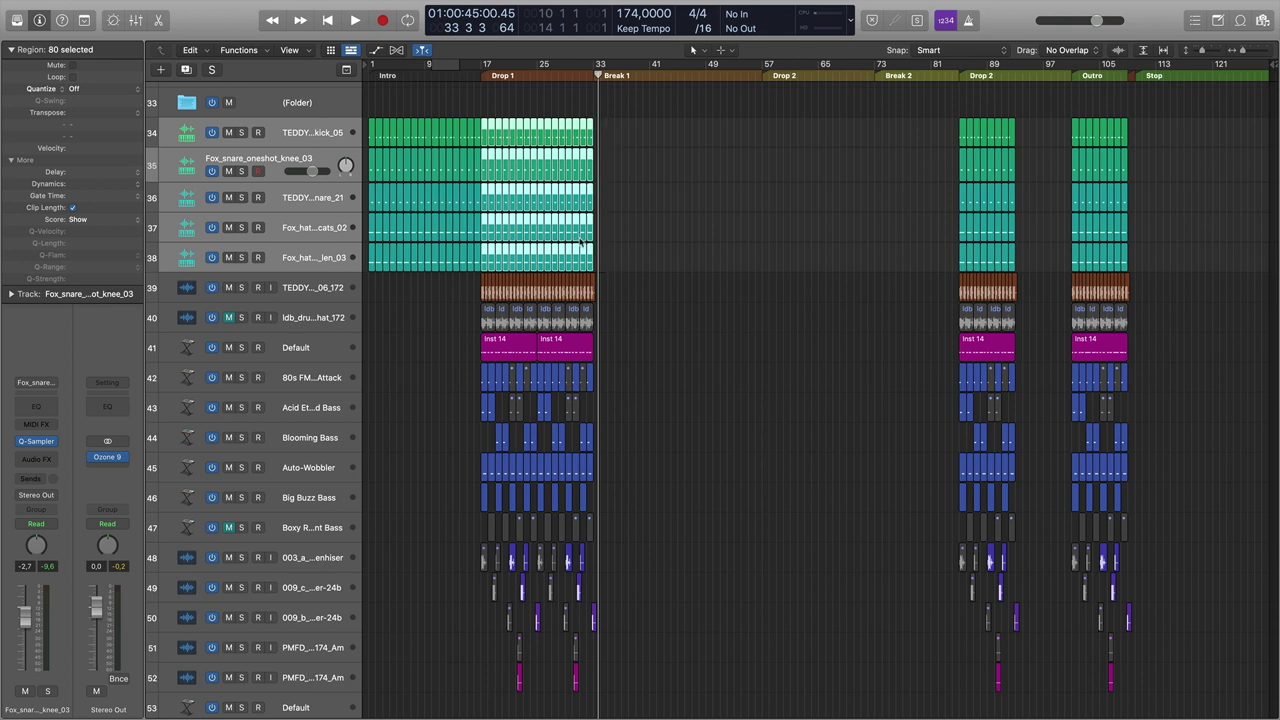
# Copy the Drop 1 drum regions on tracks 34 to 38 into Break 1, covering bars 33 to 49.
pyautogui.rightClick(485, 264)
pyautogui.click(576, 254)
pyautogui.moveTo(507, 255); pyautogui.dragTo(621, 258)
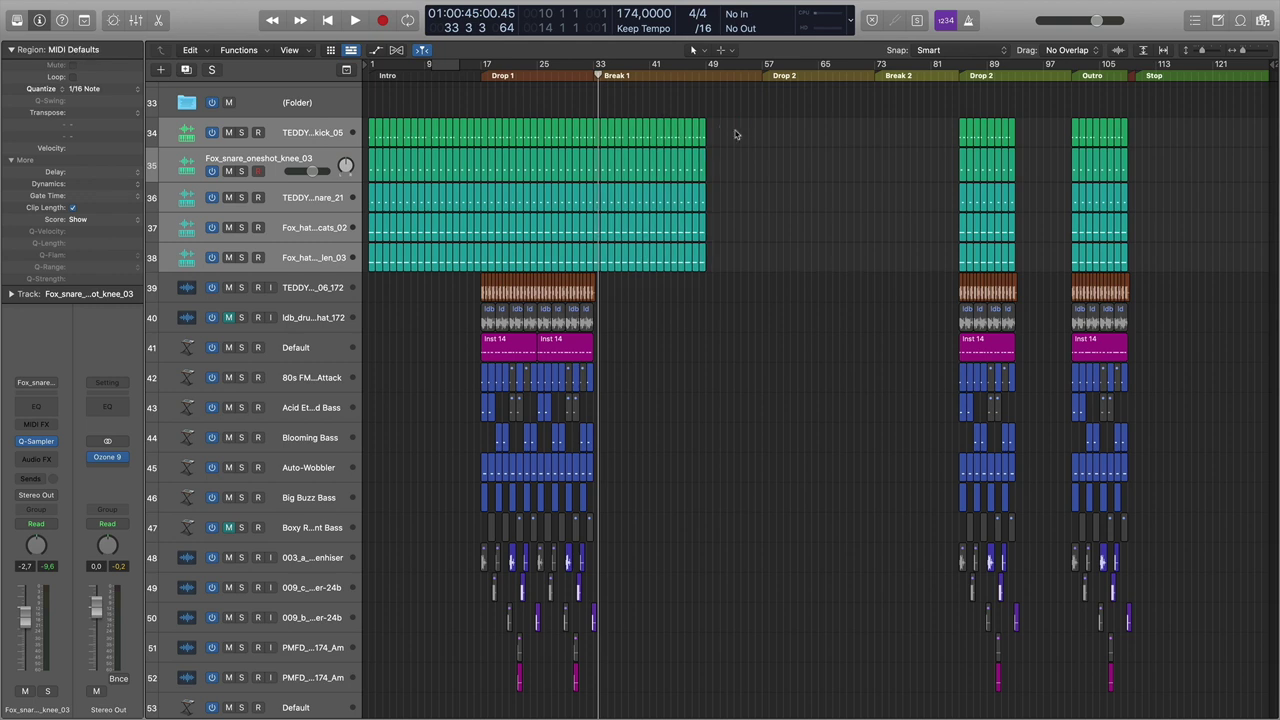
pyautogui.click(701, 110)
pyautogui.press('super+Right')
pyautogui.press('super+Right')
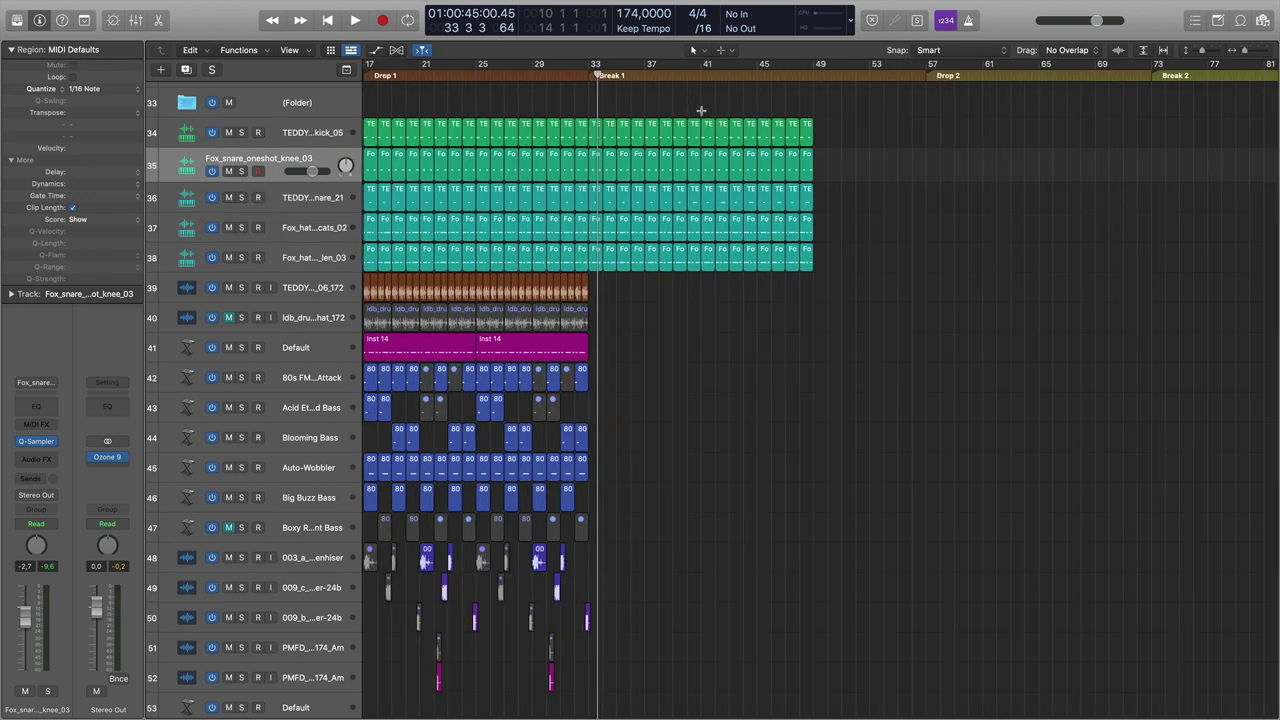
# Delete the copied drum regions on tracks 34 to 38 in Break 1 from bar 45 to bar 49.
pyautogui.moveTo(858, 128); pyautogui.dragTo(765, 260)
pyautogui.press('BackSpace')
pyautogui.scroll(-2, 767, 257)
pyautogui.scroll(-15, 767, 257)
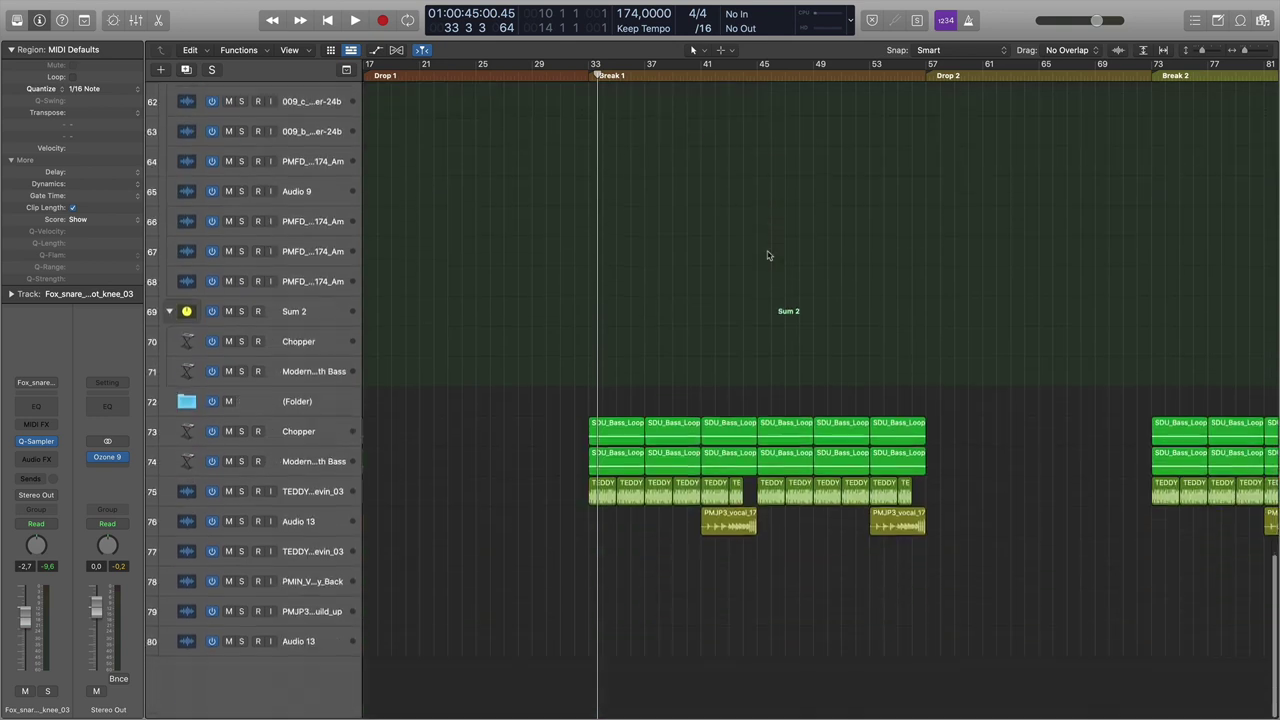
pyautogui.click(756, 72)
pyautogui.scroll(18, 766, 318)
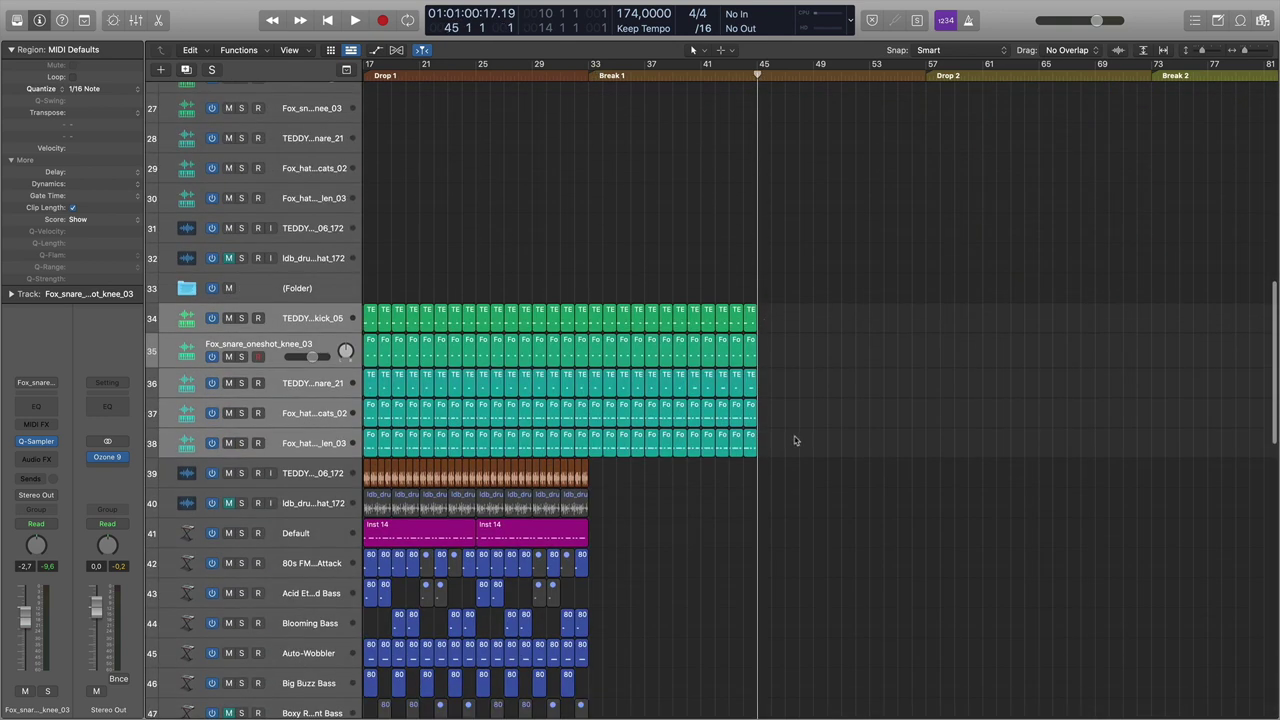
# Examine the tracks across the whole arrangement, checking where the Drop 2 and Break 2 sections start and end.
pyautogui.press('z')
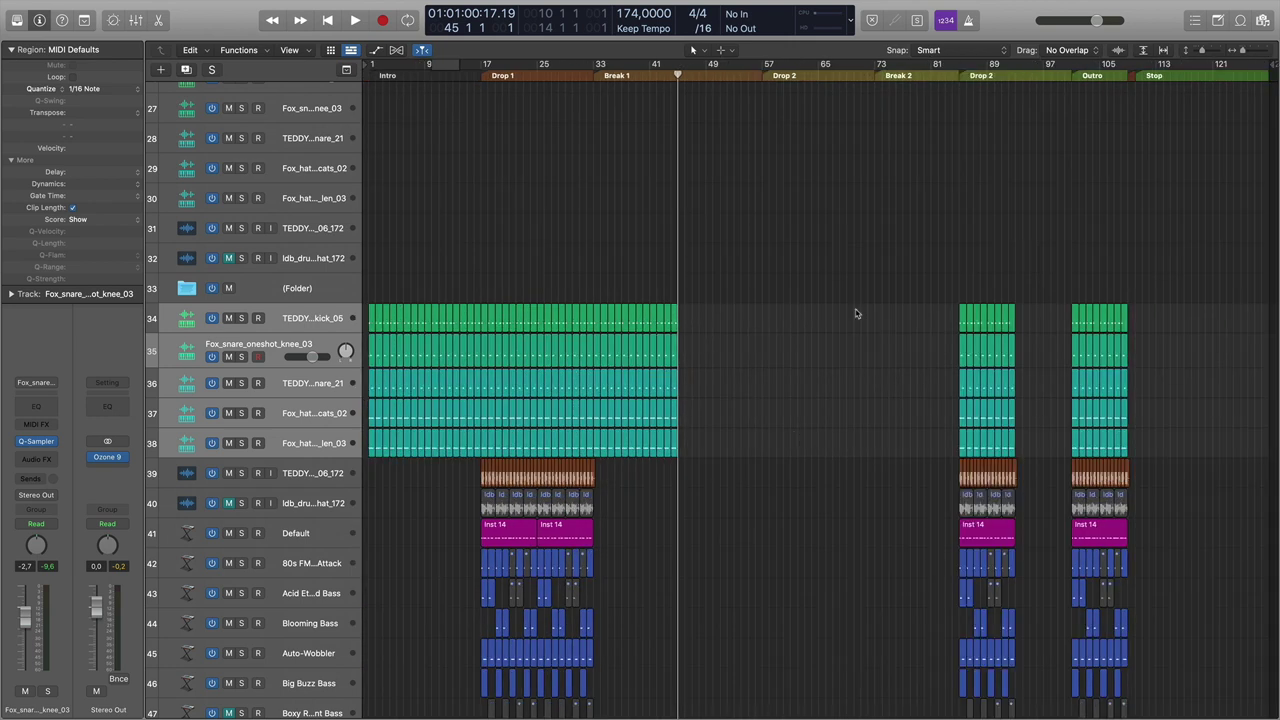
pyautogui.scroll(-5, 855, 313)
pyautogui.scroll(10, 843, 297)
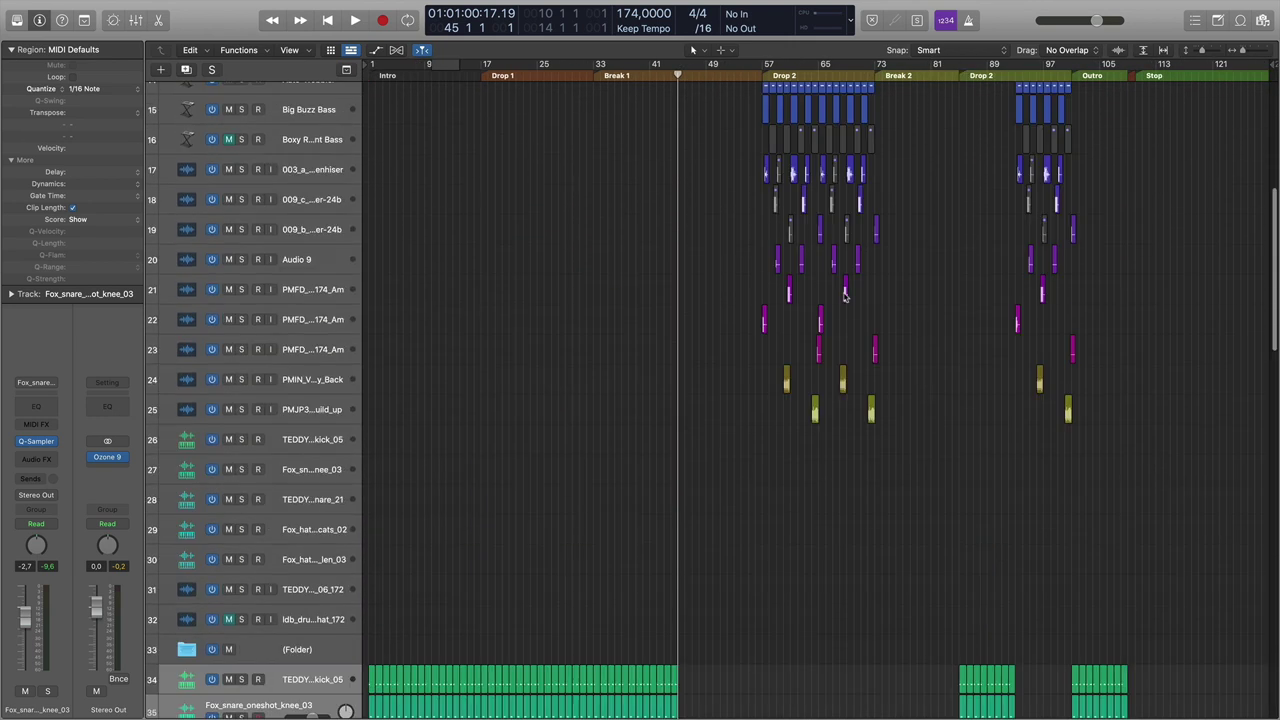
pyautogui.scroll(10, 843, 297)
pyautogui.click(765, 77)
pyautogui.scroll(-10, 820, 280)
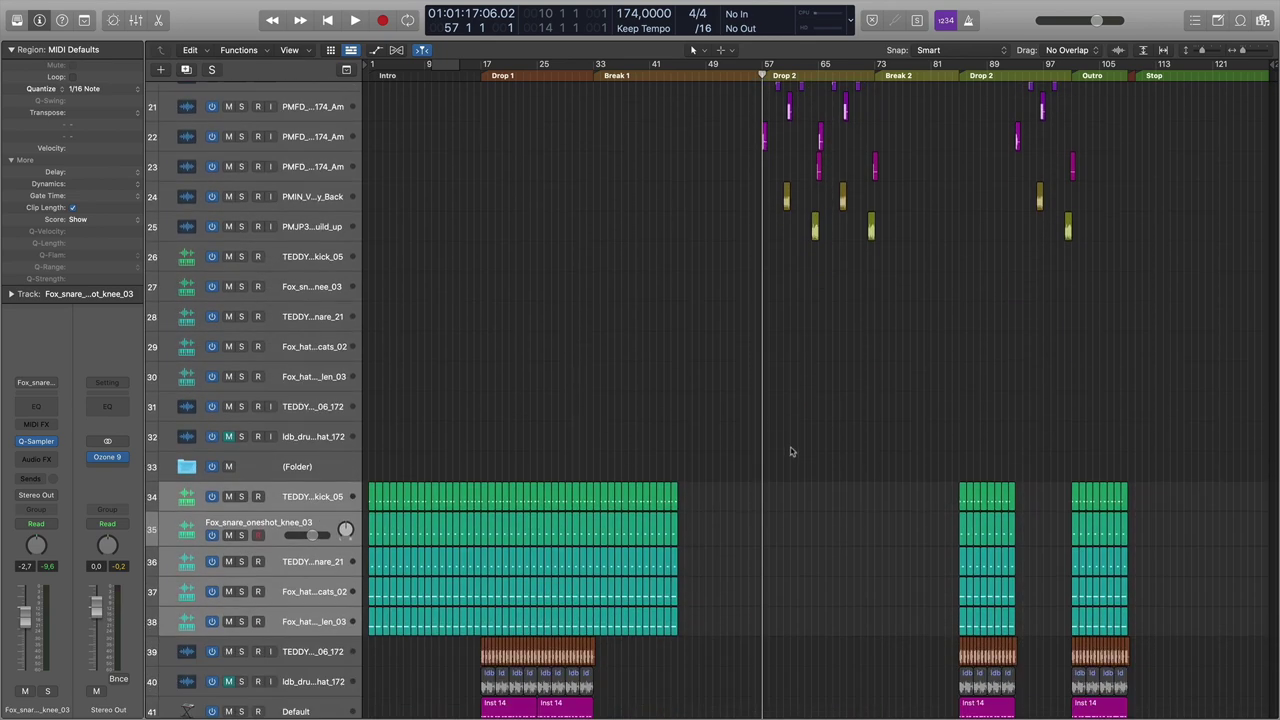
pyautogui.scroll(-20, 791, 443)
pyautogui.scroll(20, 880, 334)
pyautogui.click(879, 151)
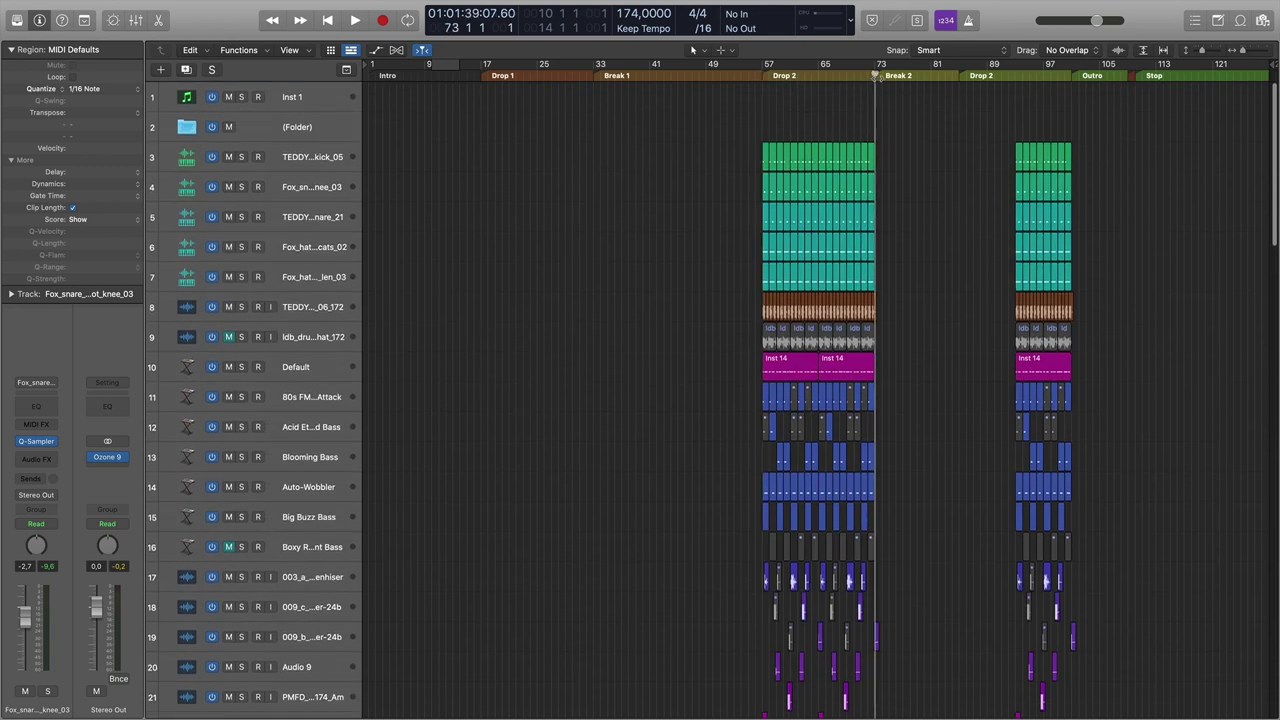
pyautogui.scroll(-20, 943, 300)
pyautogui.scroll(12, 927, 330)
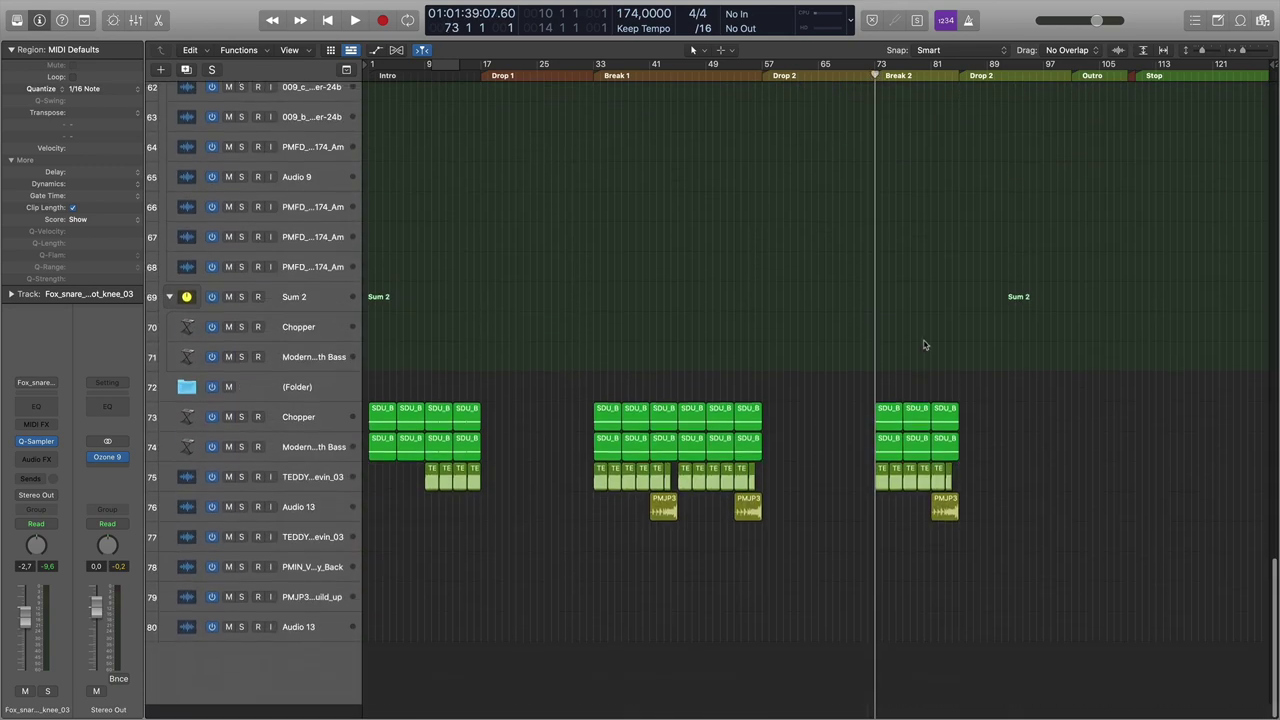
pyautogui.scroll(9, 962, 351)
pyautogui.click(962, 190)
# Copy the last Drop 2 drum regions on tracks 3 to 7 into the Outro, starting at bar 101.
pyautogui.scroll(2, 989, 222)
pyautogui.click(1072, 76)
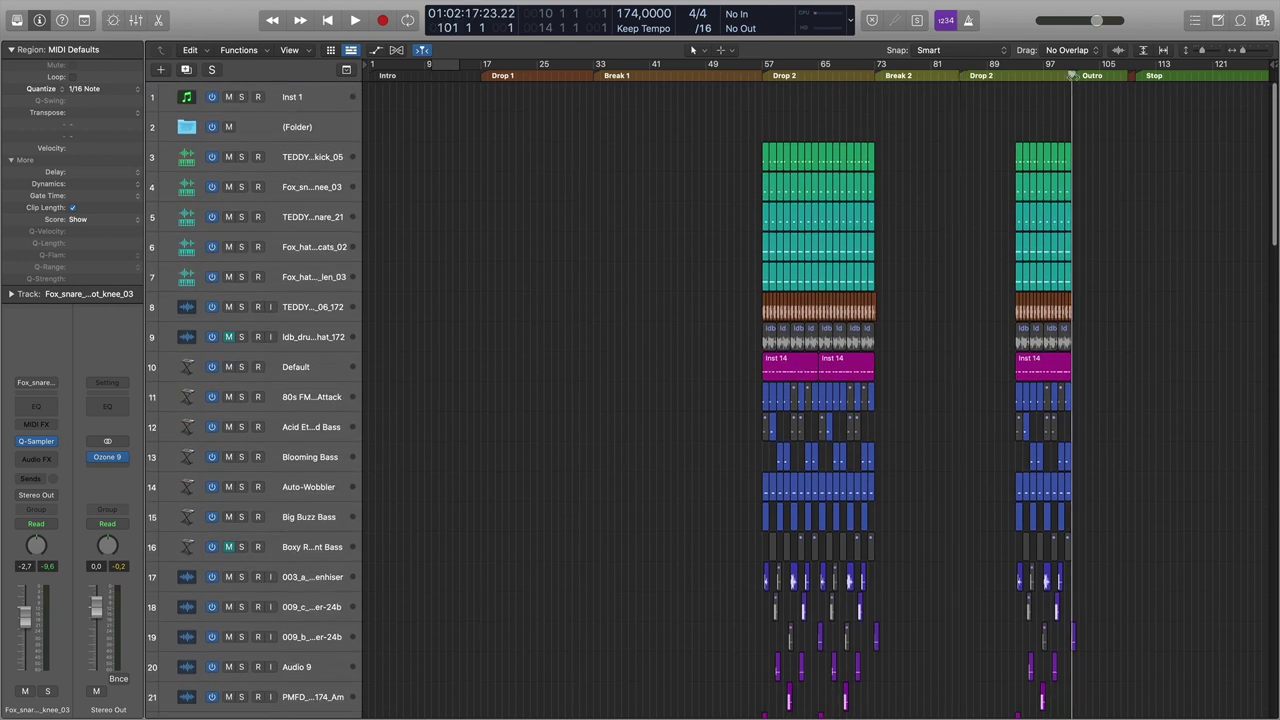
pyautogui.moveTo(1116, 286); pyautogui.dragTo(1117, 168)
# Try a copy of the last Drop 2 Inst 14 region on track 10 in the Outro, listen to it and delete it.
pyautogui.moveTo(1050, 376); pyautogui.dragTo(1093, 374)
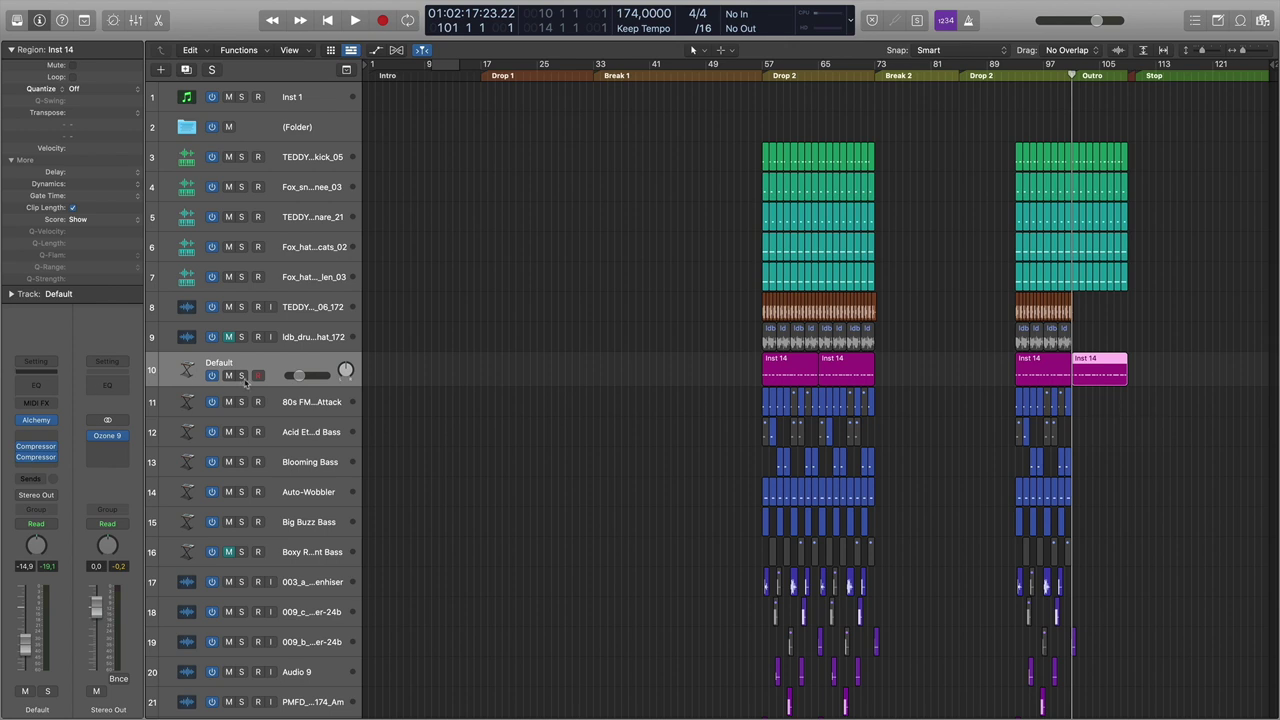
pyautogui.click(242, 376)
pyautogui.press('space')
pyautogui.click(247, 377)
pyautogui.click(1164, 430)
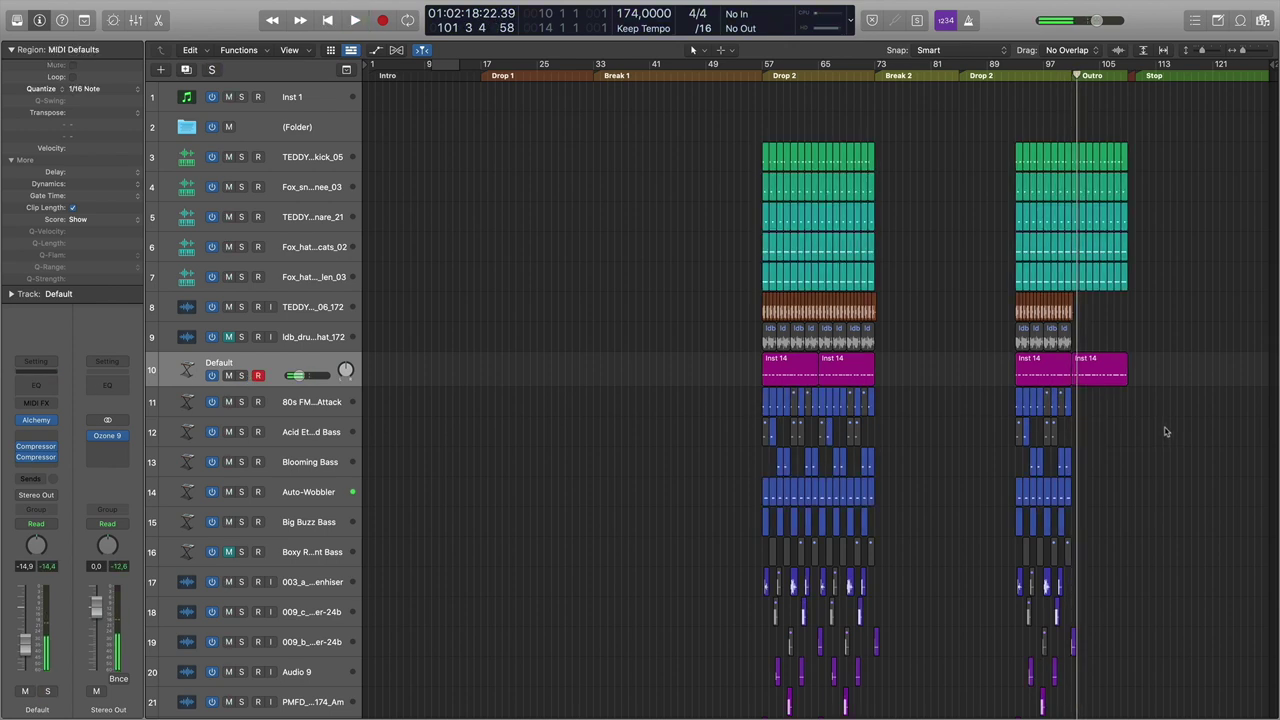
pyautogui.click(1089, 380)
pyautogui.press('Delete')
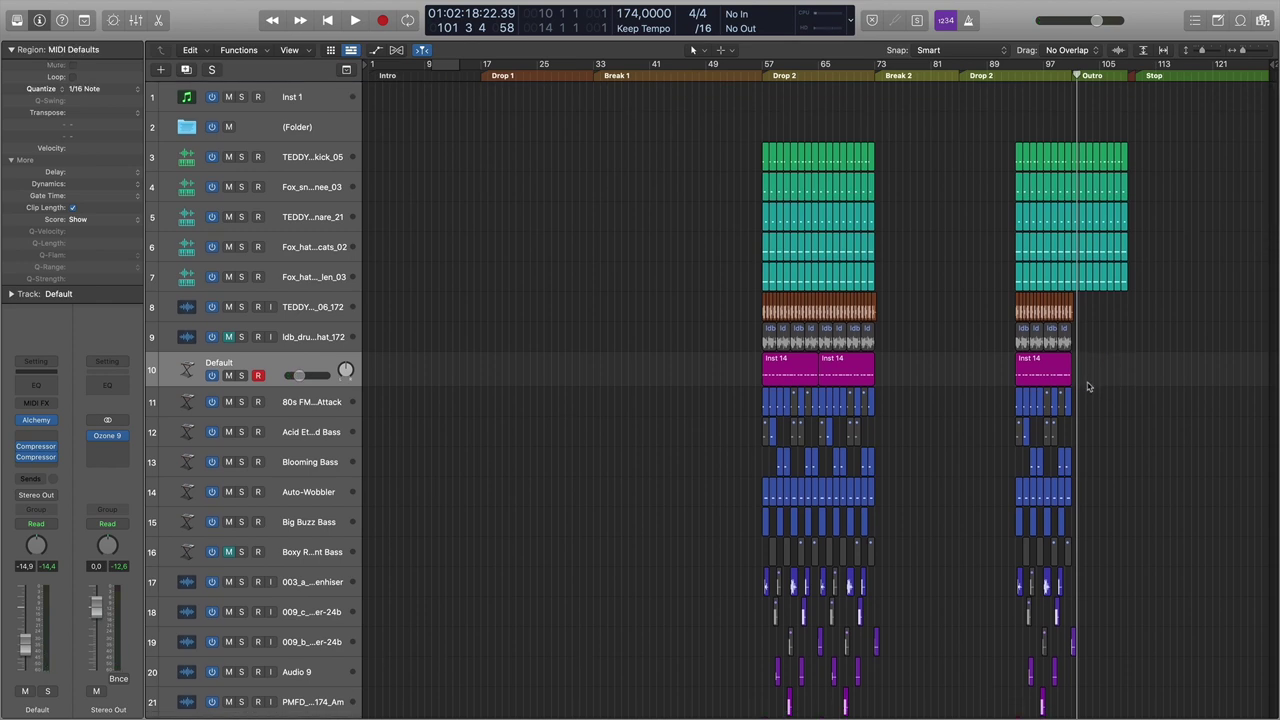
# Review all tracks of the arrangement and check the song's running time at the end of the Outro.
pyautogui.scroll(-20, 1089, 387)
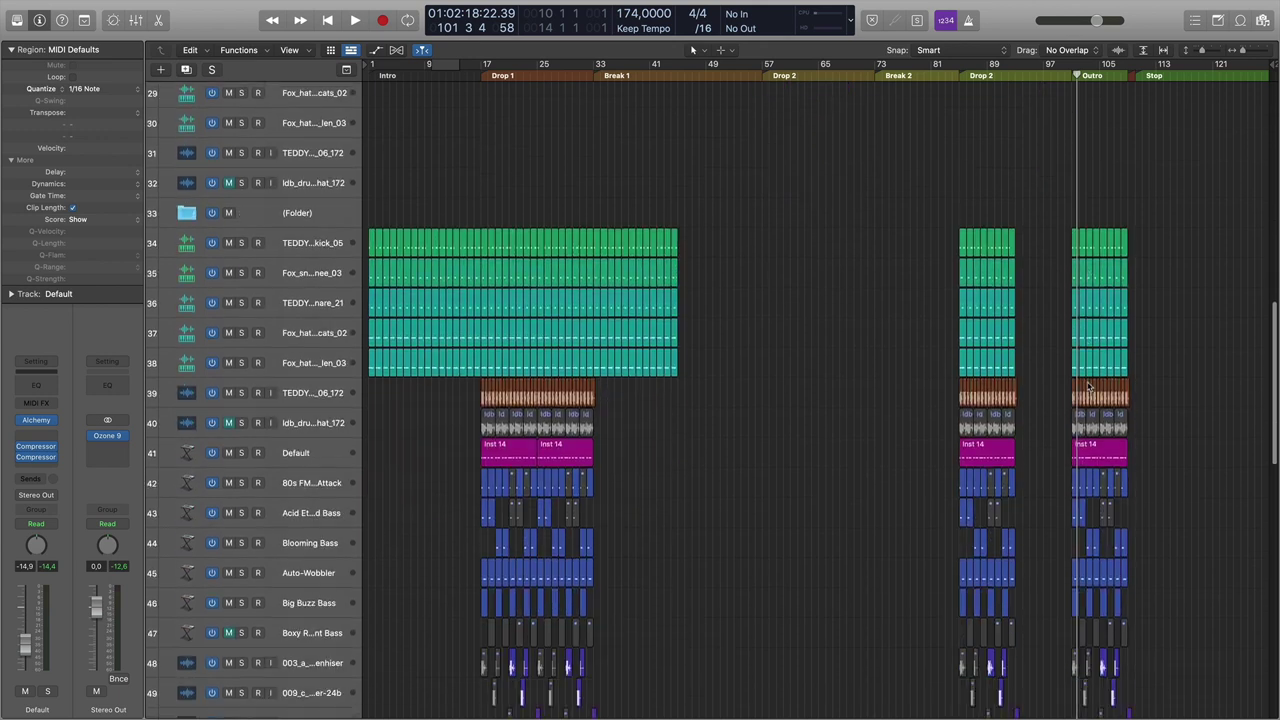
pyautogui.scroll(-10, 1089, 387)
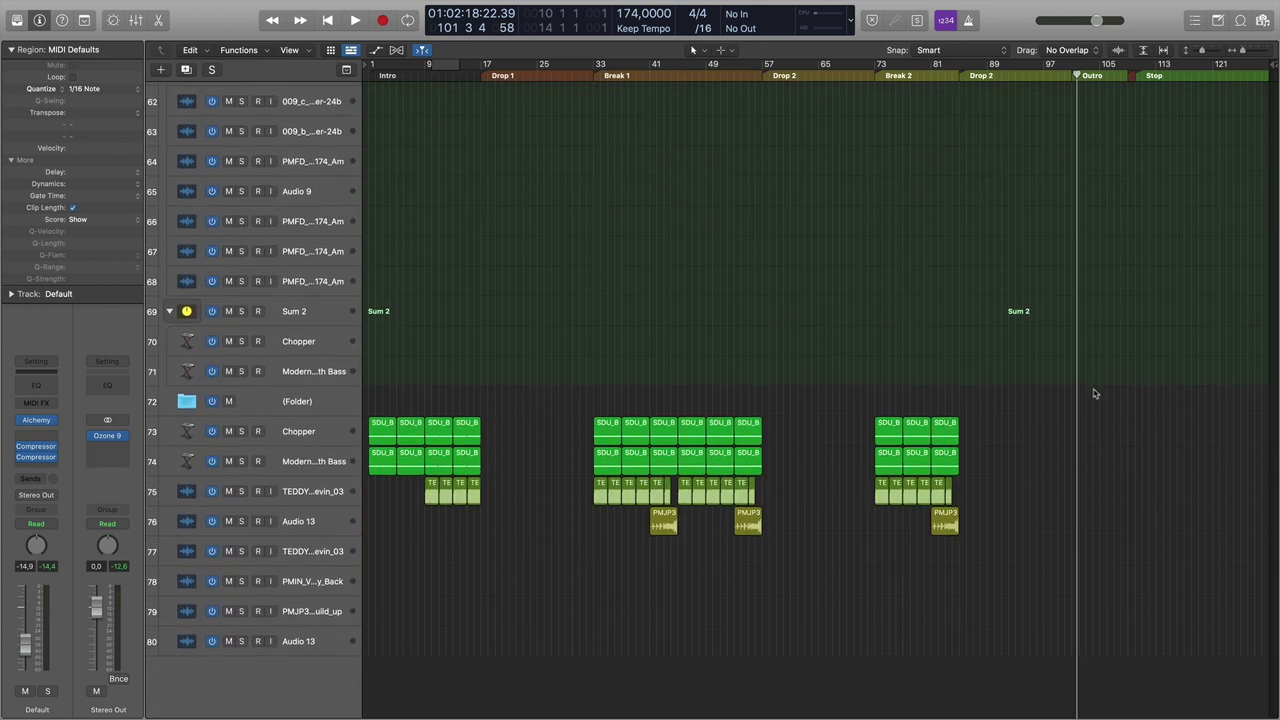
pyautogui.scroll(20, 839, 416)
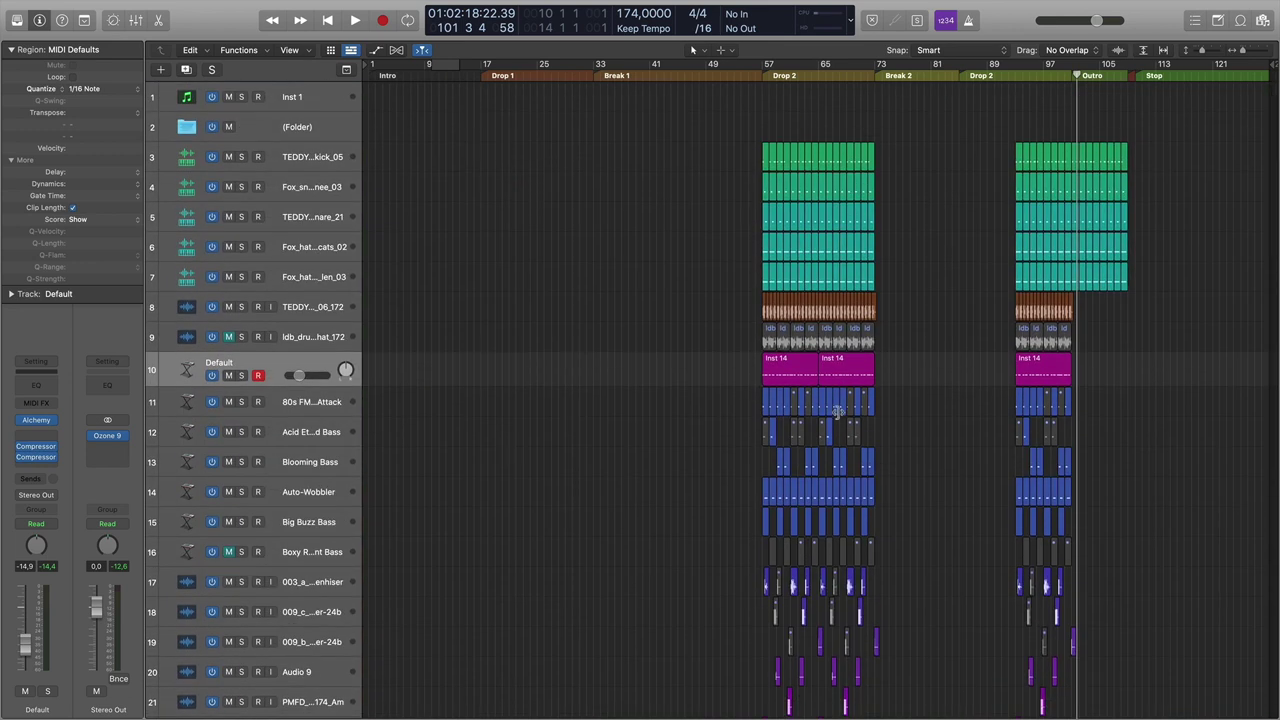
pyautogui.press('Return')
pyautogui.click(1131, 80)
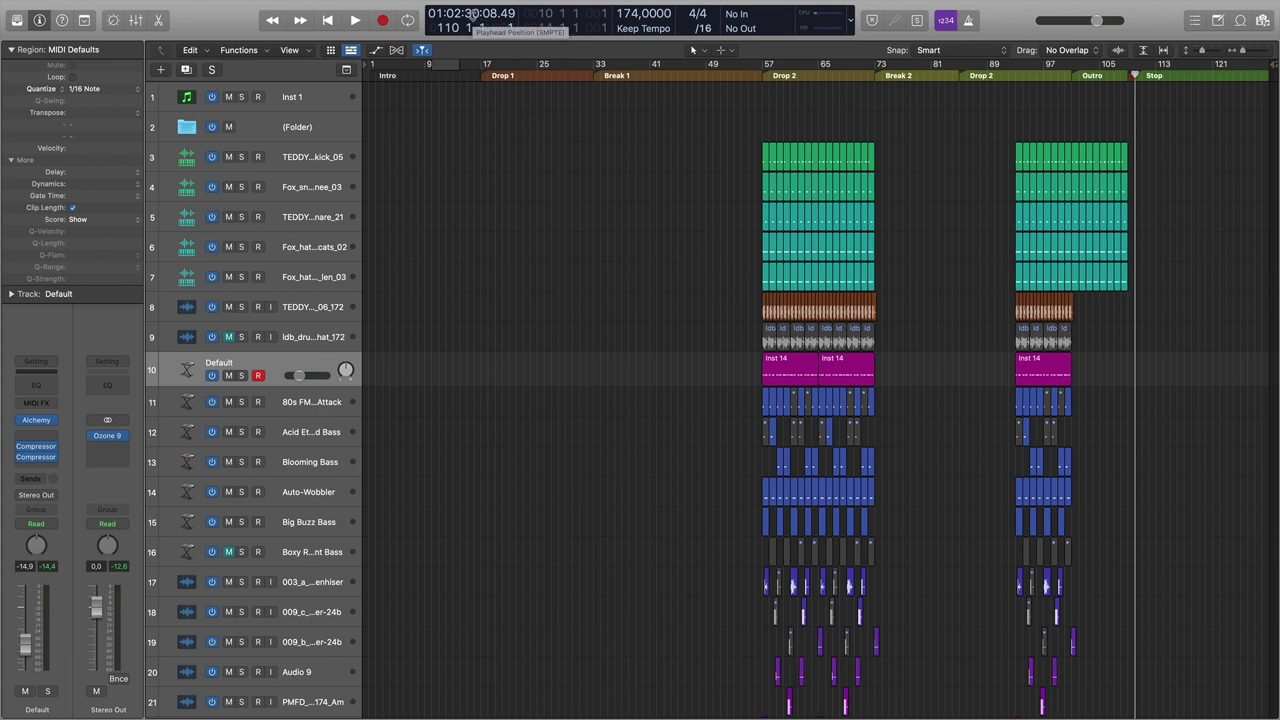
pyautogui.press('Return')
pyautogui.scroll(-15, 566, 383)
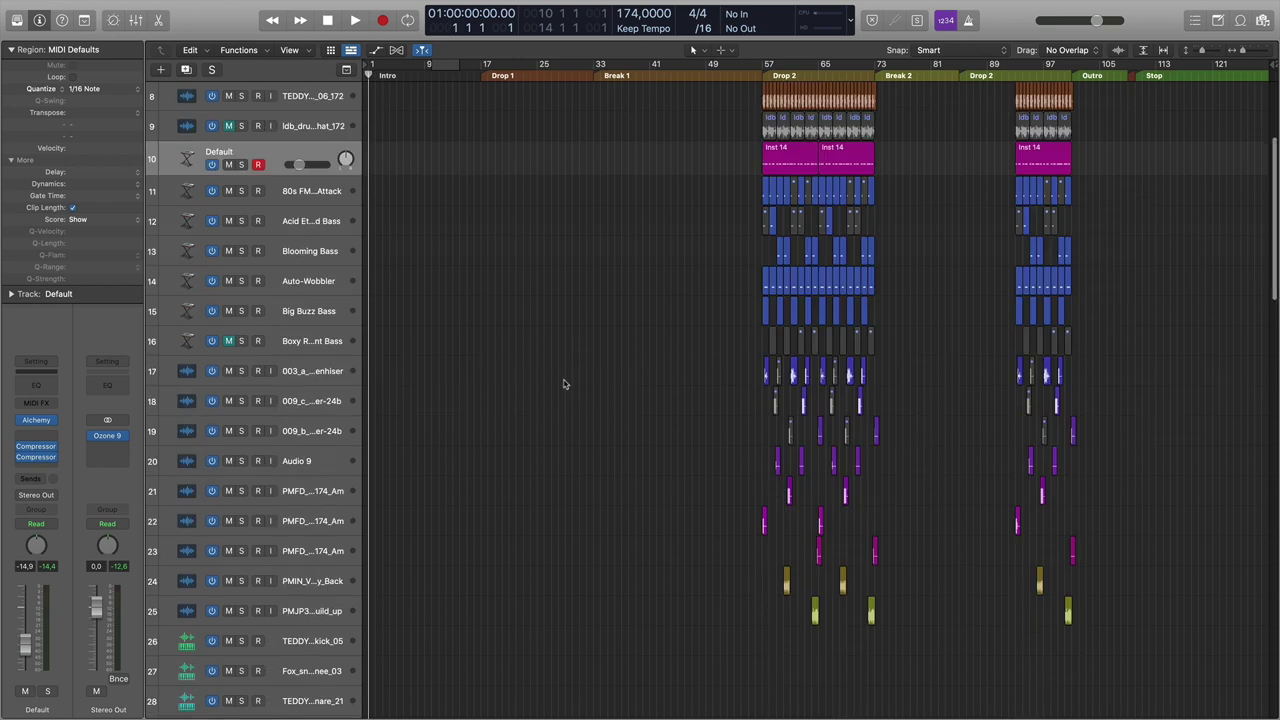
pyautogui.scroll(8, 566, 383)
pyautogui.scroll(4, 564, 381)
pyautogui.scroll(-5, 520, 390)
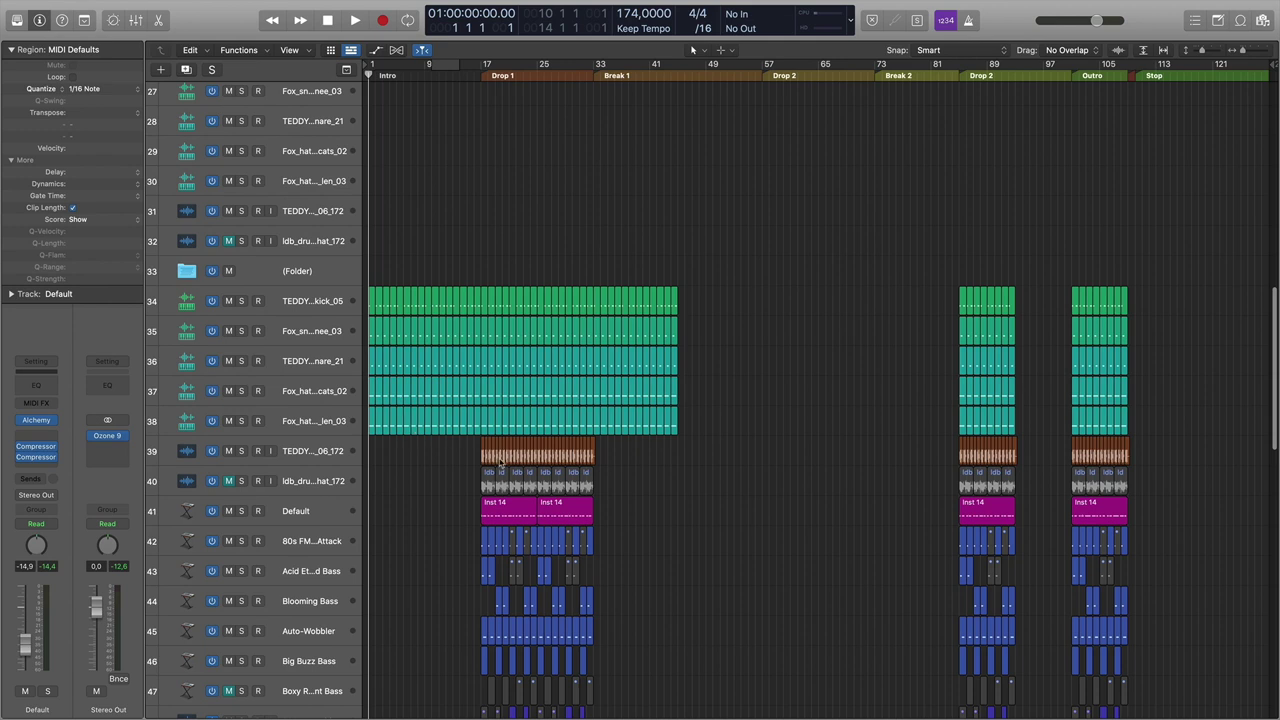
pyautogui.scroll(-12, 433, 468)
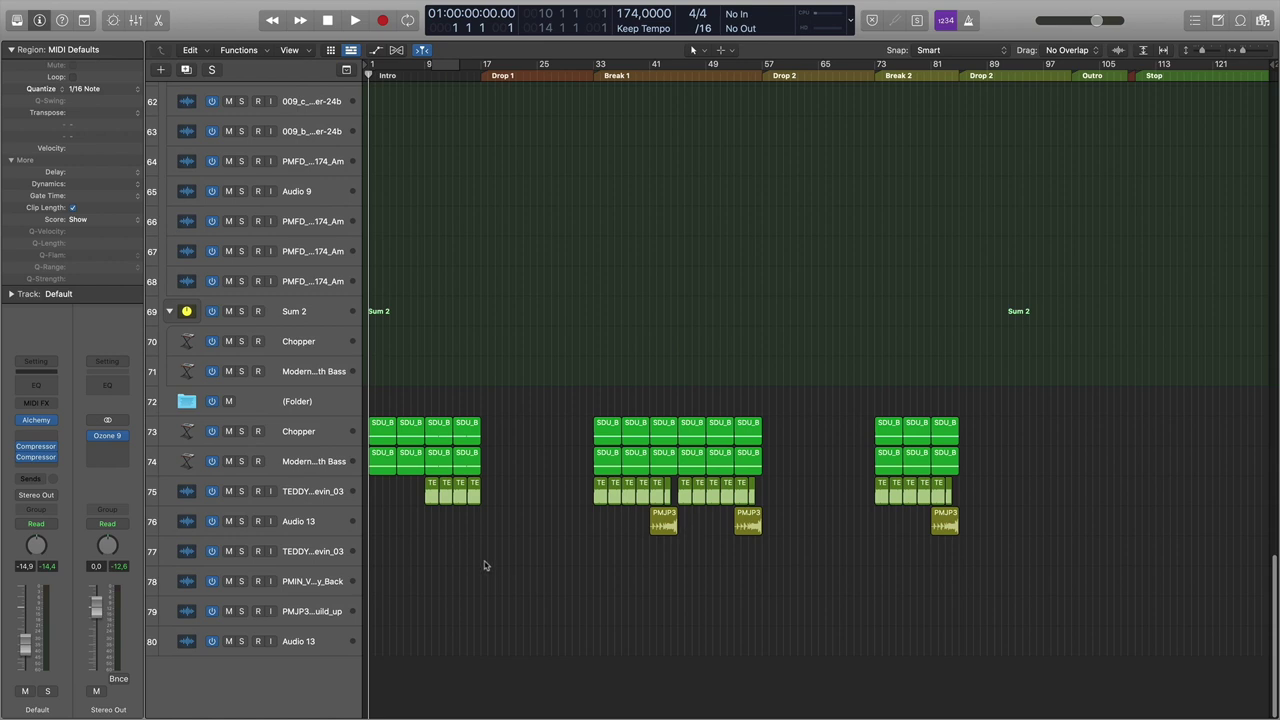
pyautogui.scroll(1, 593, 543)
pyautogui.scroll(13, 593, 539)
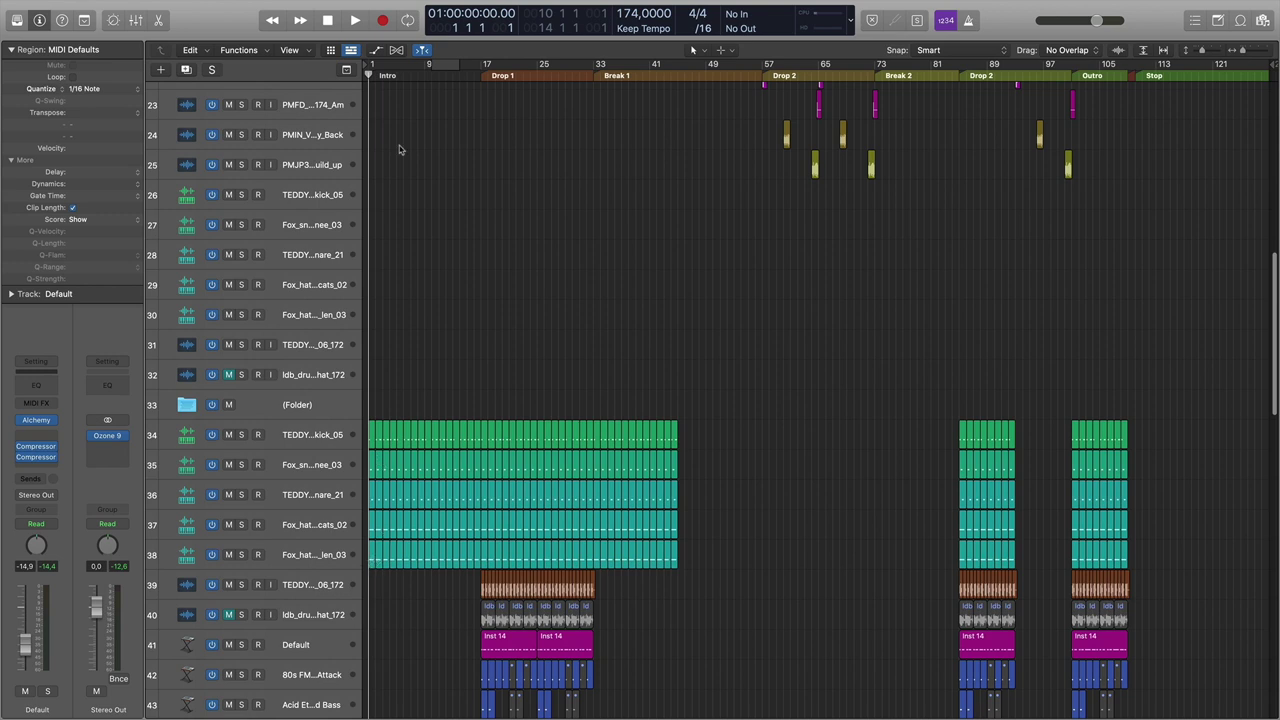
# Delete the Fox_hat_oneshot_len_03 regions on track 38 in the first half of the Intro, bars 1 to 9.
pyautogui.press('super+Right')
pyautogui.press('super+Right')
pyautogui.scroll(-3, 403, 153)
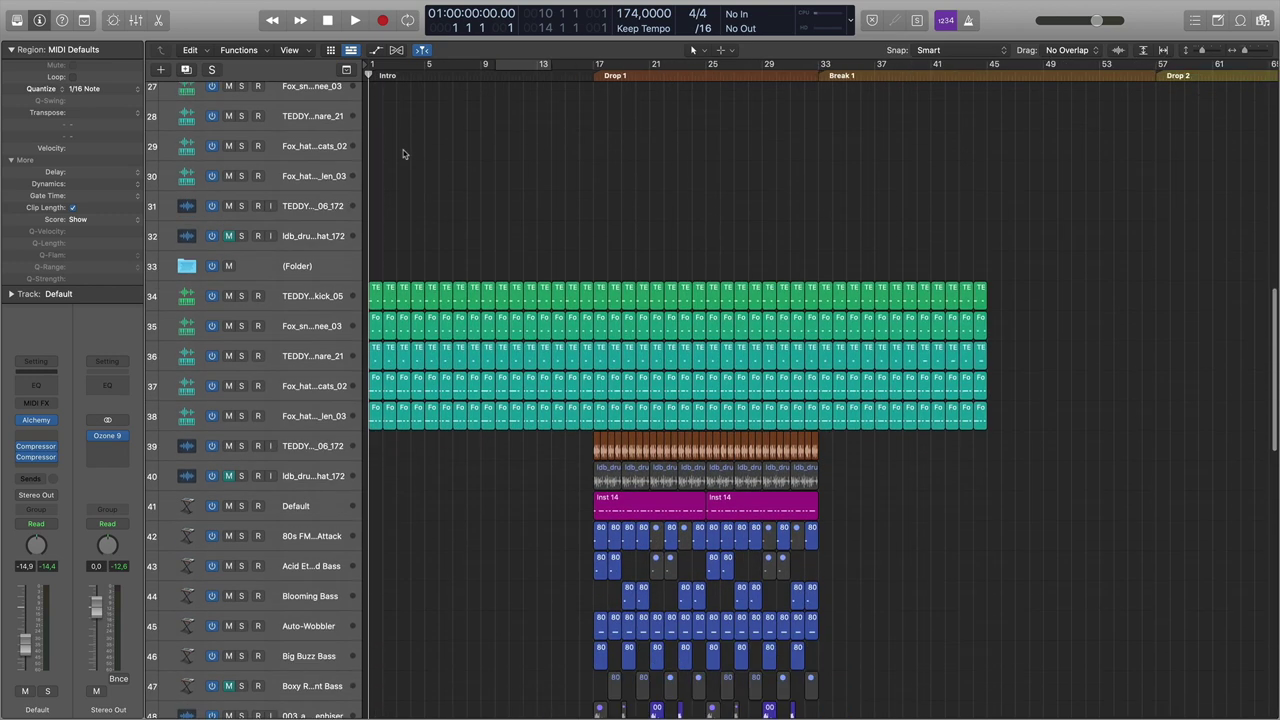
pyautogui.moveTo(373, 347); pyautogui.dragTo(478, 320)
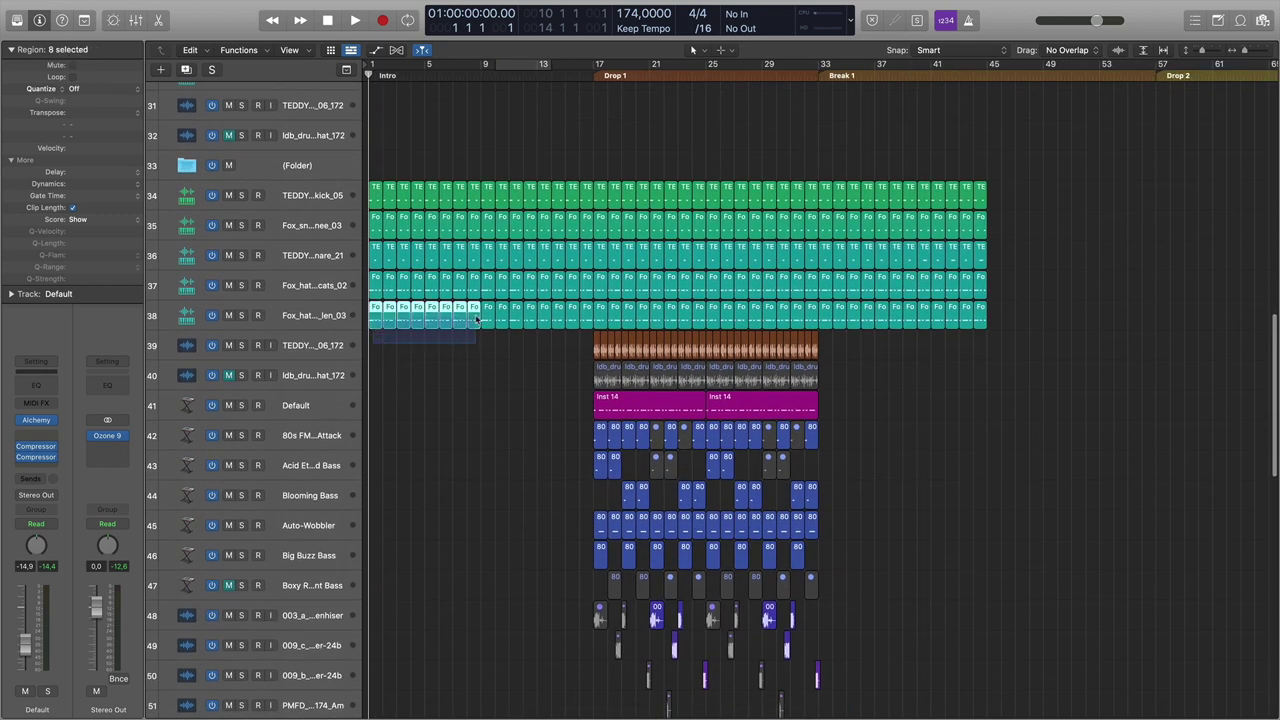
pyautogui.press('Delete')
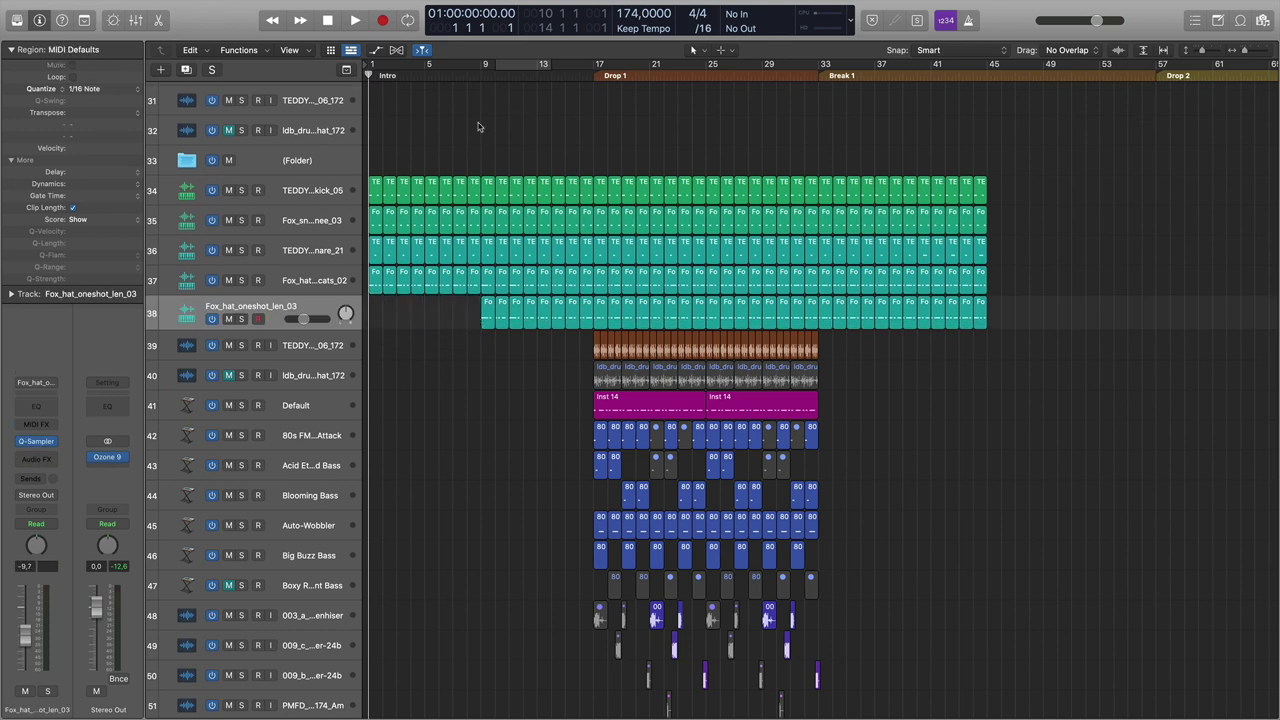
# Check the build-up of the Intro at bars 9 and 17, and review the remaining sections across all tracks from bar 1.
pyautogui.click(480, 78)
pyautogui.scroll(6, 494, 325)
pyautogui.press('super+Left')
pyautogui.press('super+Left')
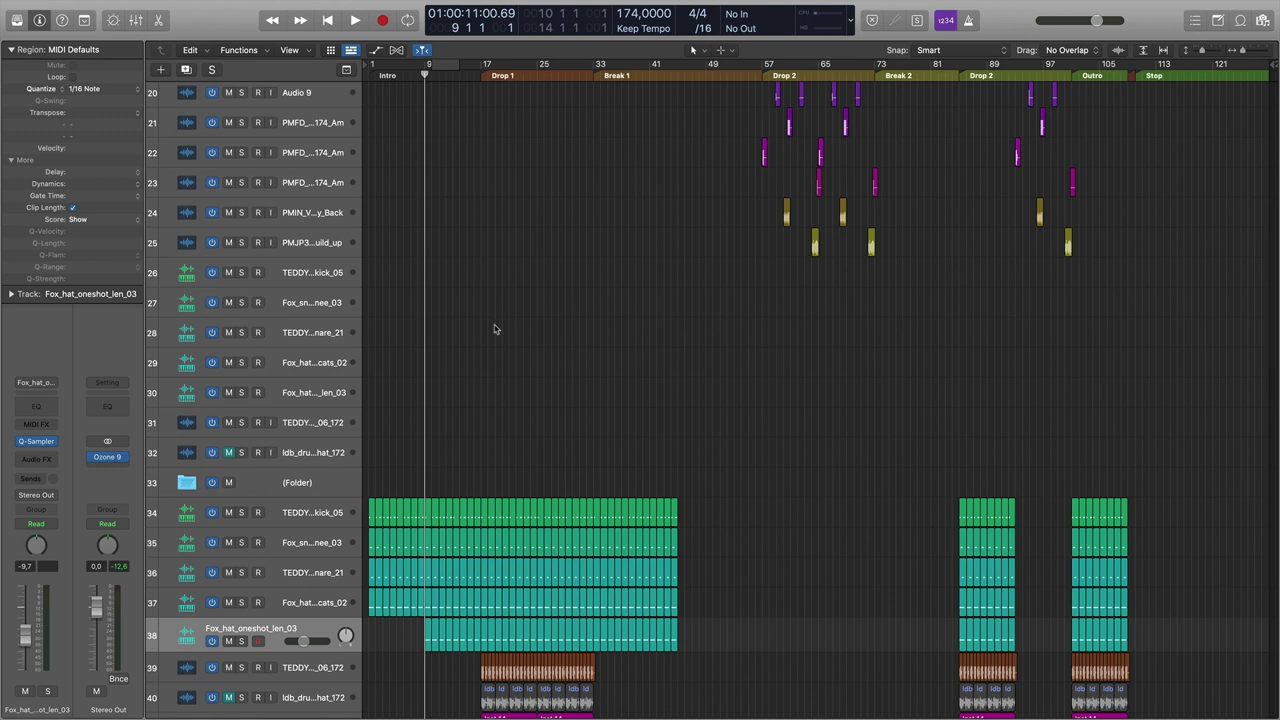
pyautogui.click(483, 107)
pyautogui.scroll(10, 585, 305)
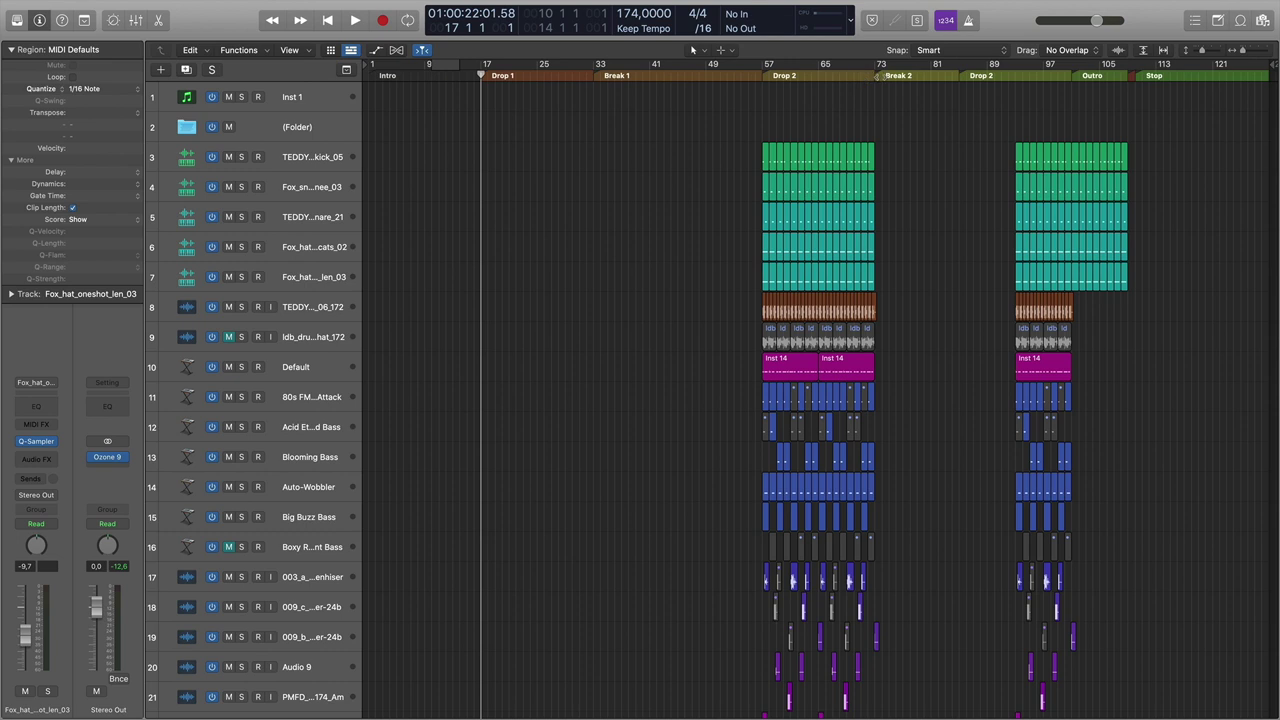
pyautogui.click(371, 77)
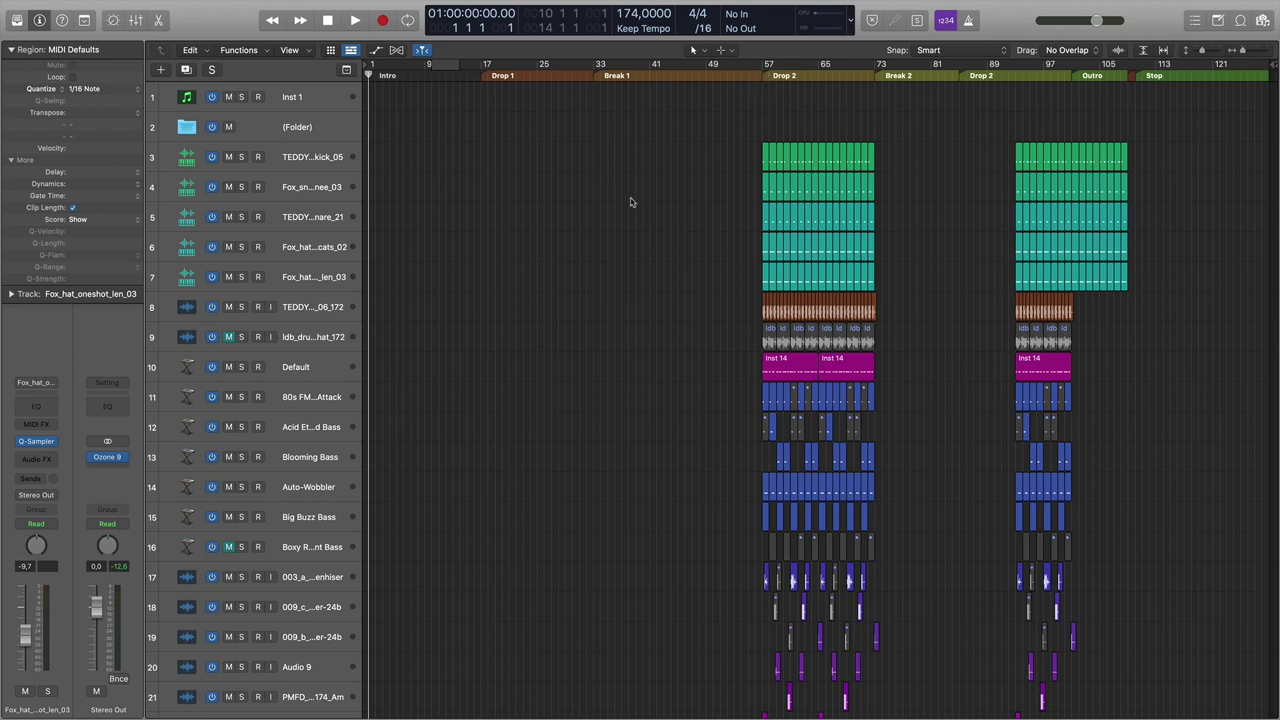
pyautogui.scroll(-15, 630, 203)
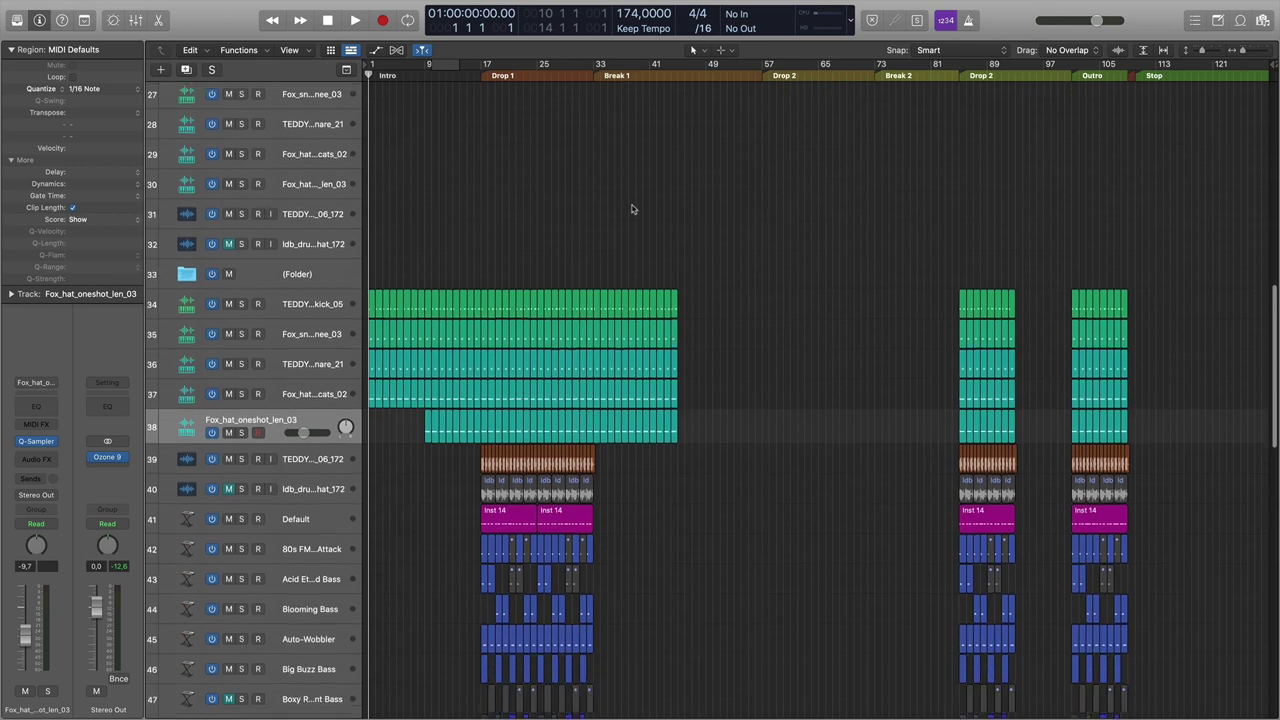
pyautogui.scroll(-8, 730, 350)
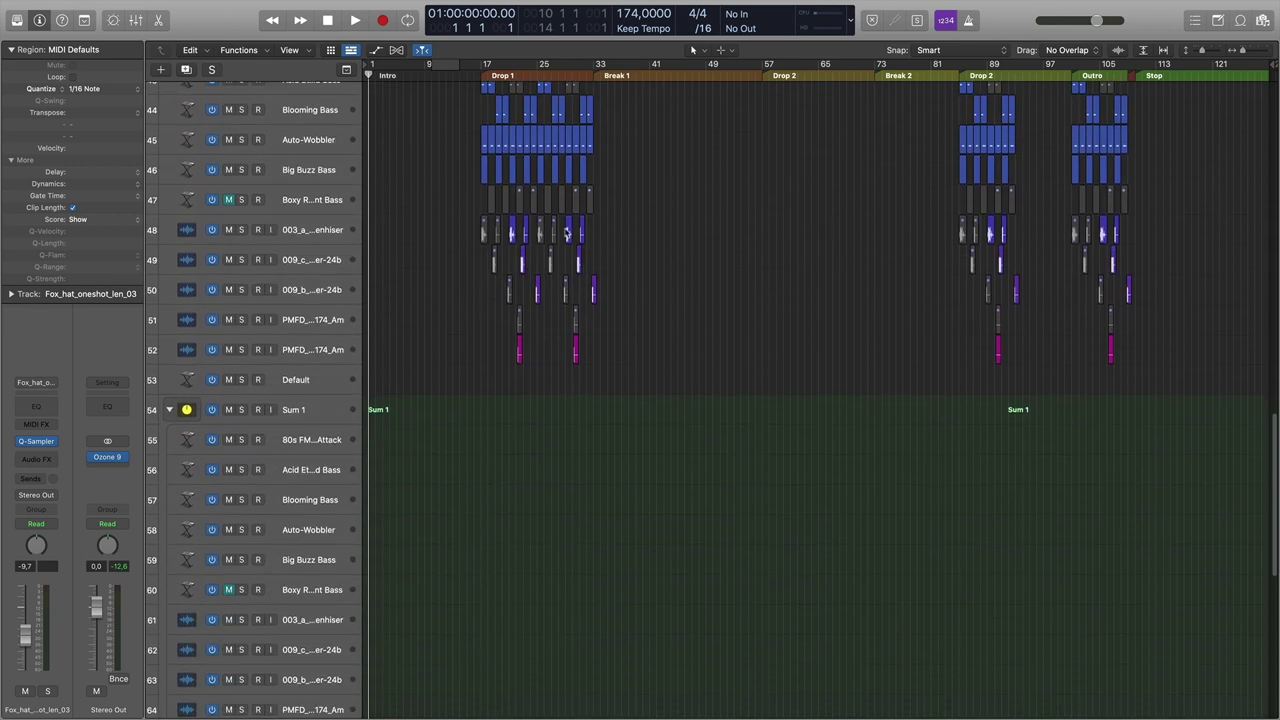
pyautogui.scroll(10, 607, 267)
pyautogui.scroll(11, 607, 267)
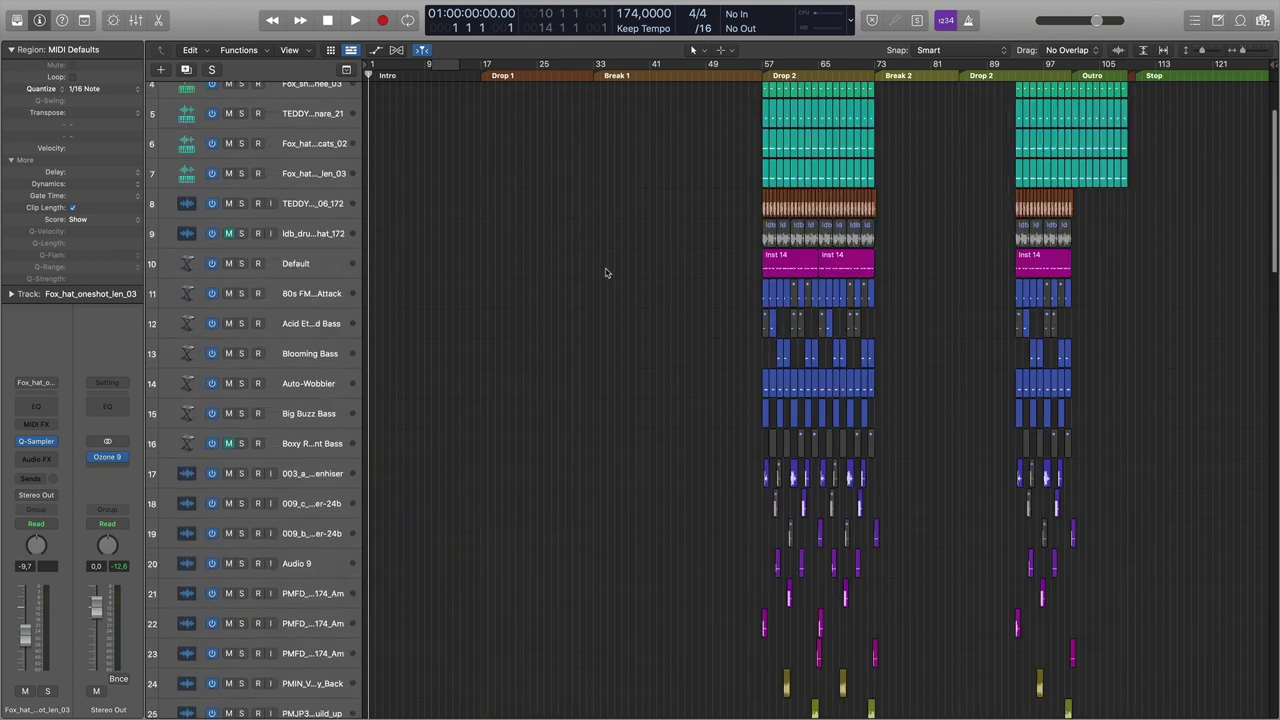